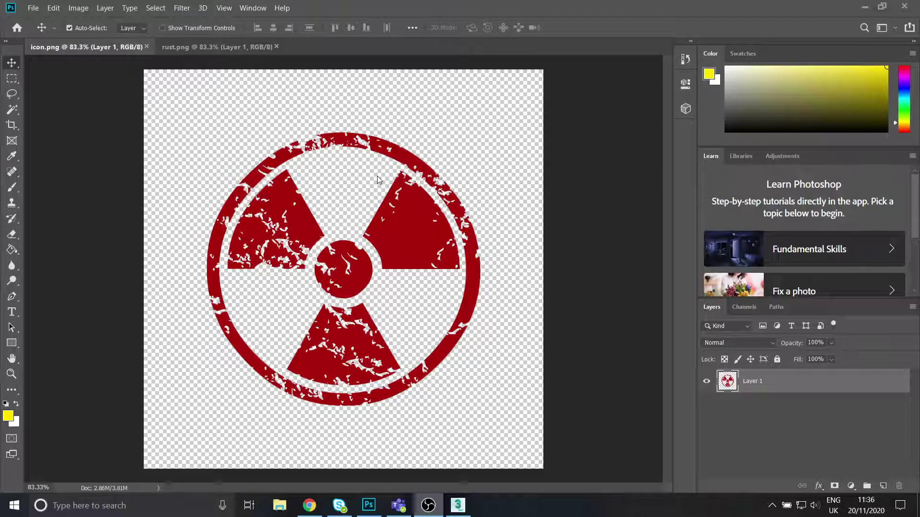
Examine the radiation symbol in icon.png and the rust streaks in rust.png, including their transparent backgrounds
{"action": "left_click", "coordinate": [237, 45]}
{"action": "left_click", "coordinate": [211, 47]}
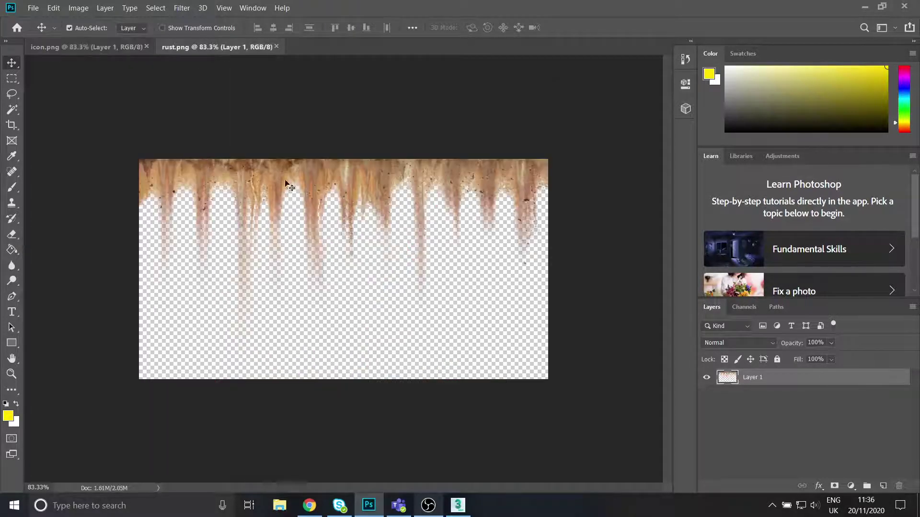
{"action": "left_click", "coordinate": [109, 51]}
{"action": "left_click", "coordinate": [220, 48]}
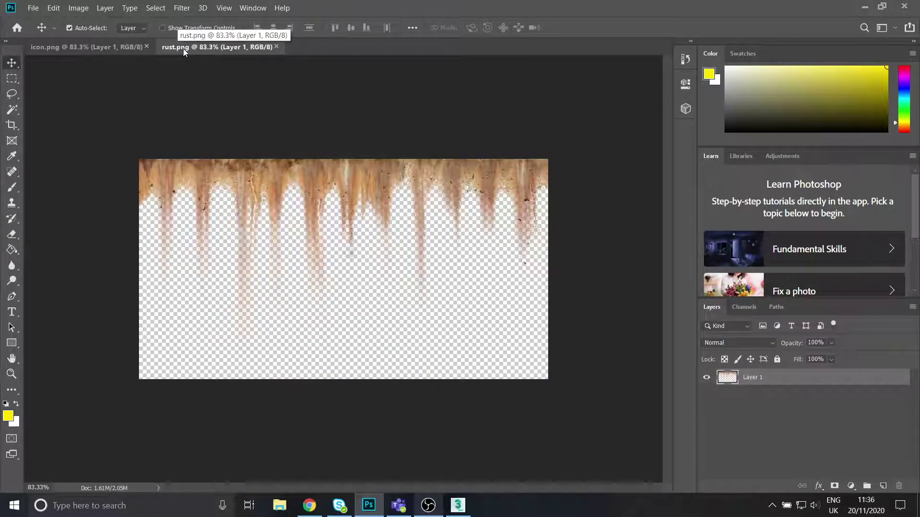
{"action": "left_click", "coordinate": [49, 49]}
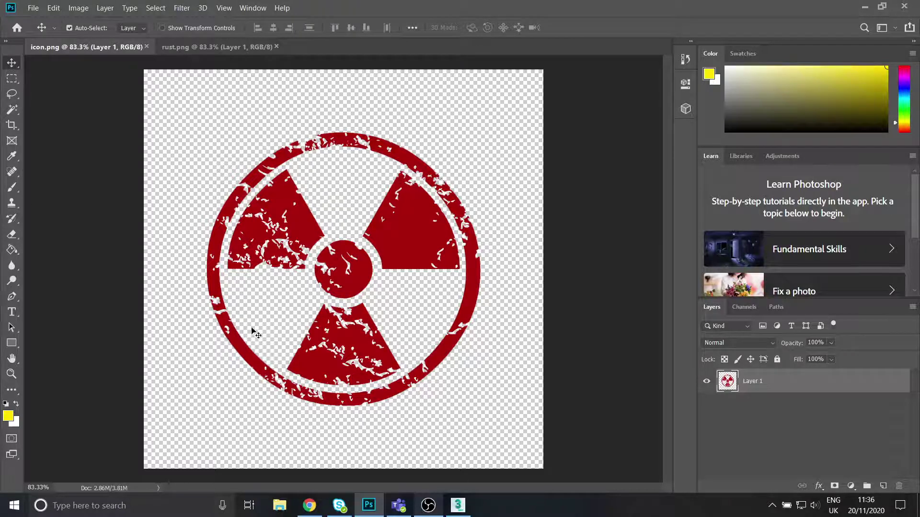
{"action": "left_click", "coordinate": [186, 49]}
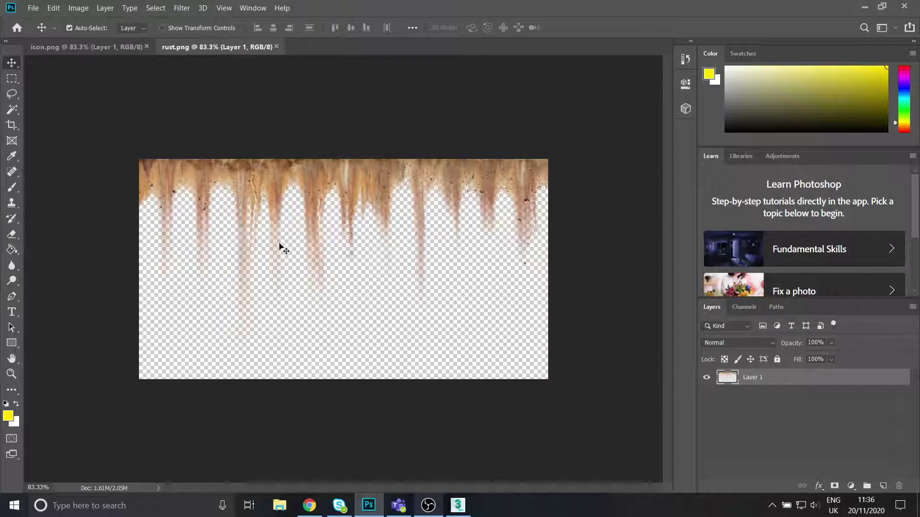
{"action": "left_click", "coordinate": [107, 48]}
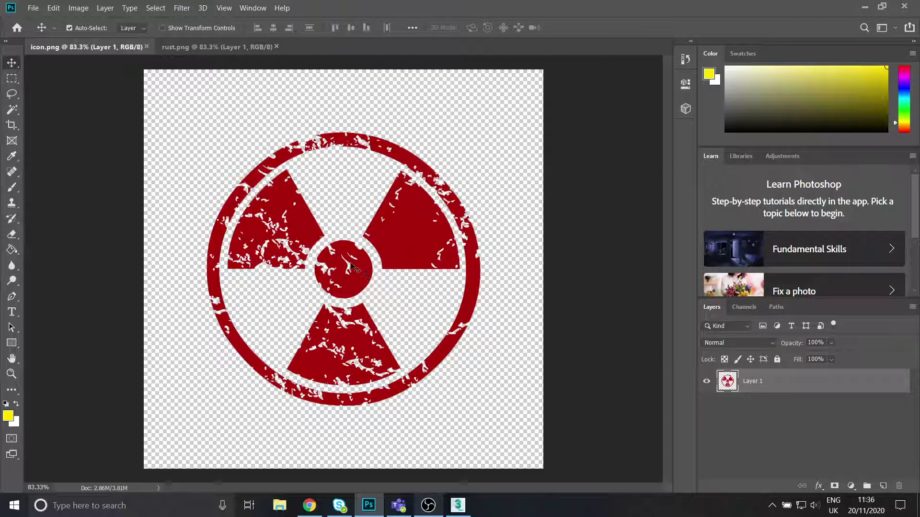
{"action": "left_click", "coordinate": [209, 48]}
{"action": "left_click", "coordinate": [116, 52]}
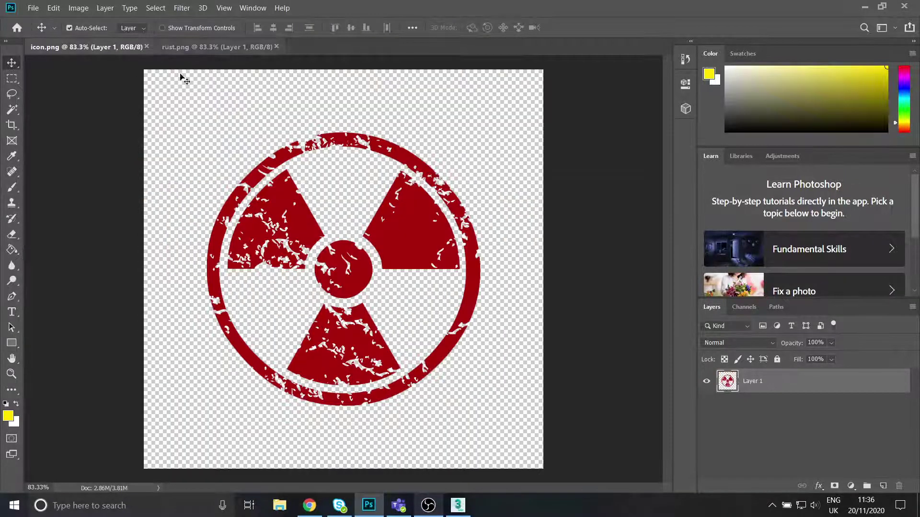
{"action": "left_click", "coordinate": [215, 47]}
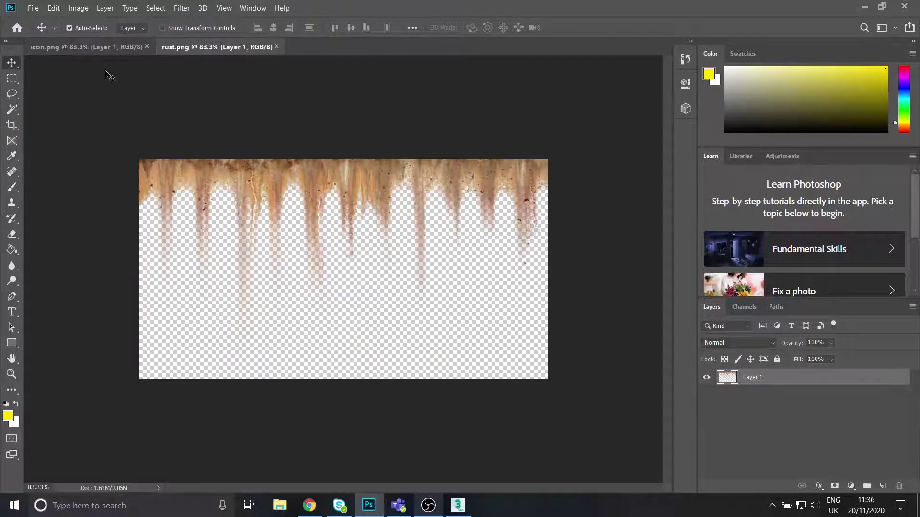
{"action": "left_click", "coordinate": [100, 48]}
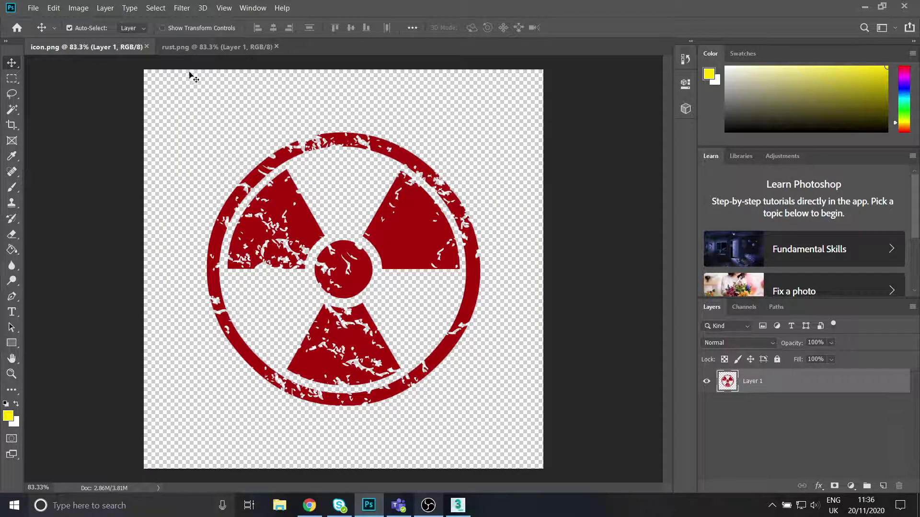
{"action": "left_click", "coordinate": [194, 46]}
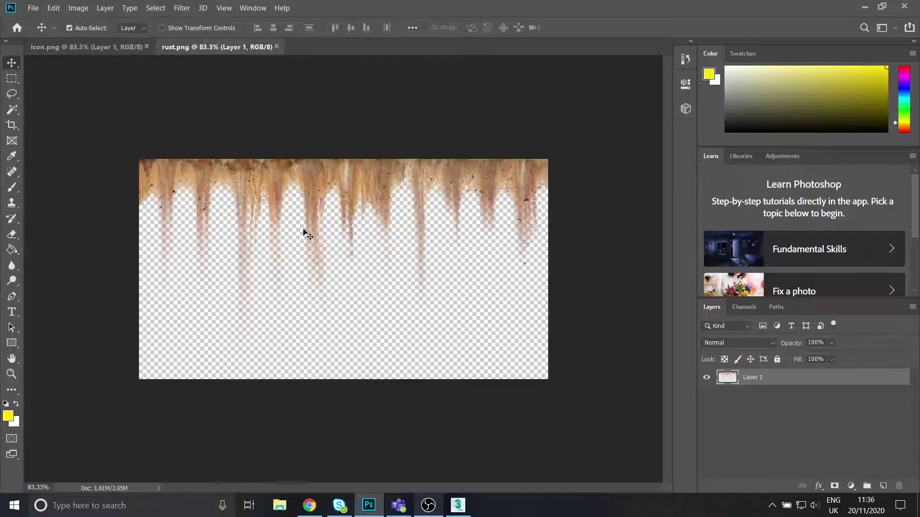
{"action": "left_click", "coordinate": [70, 46]}
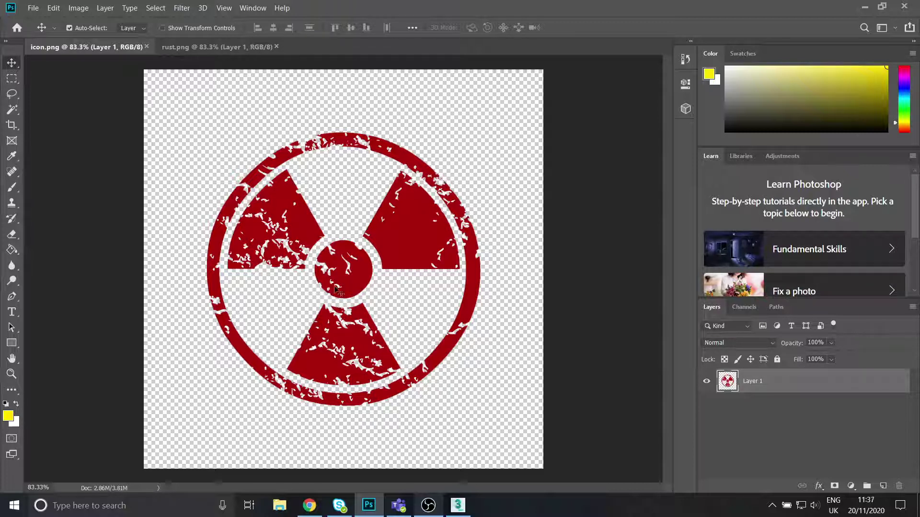
Switch to 3ds Max, draw a plane about 214 by 241 in the maximized perspective view, and center it at X 0, Y 0
{"action": "left_click", "coordinate": [457, 506]}
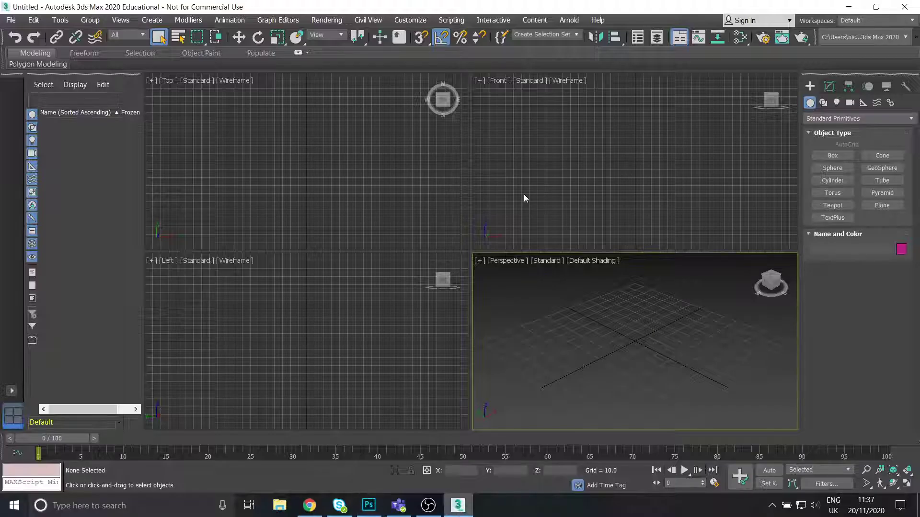
{"action": "left_click", "coordinate": [906, 484]}
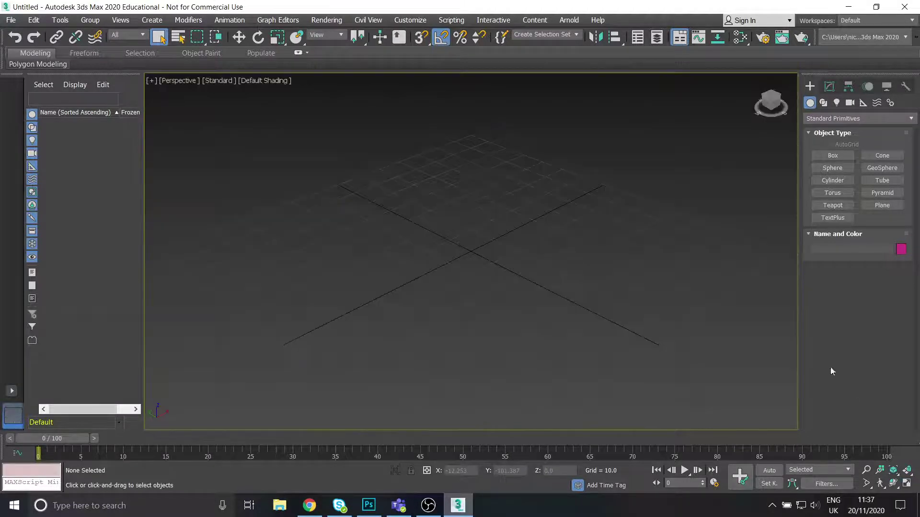
{"action": "scroll", "coordinate": [507, 237], "scroll_direction": "down", "scroll_amount": 5}
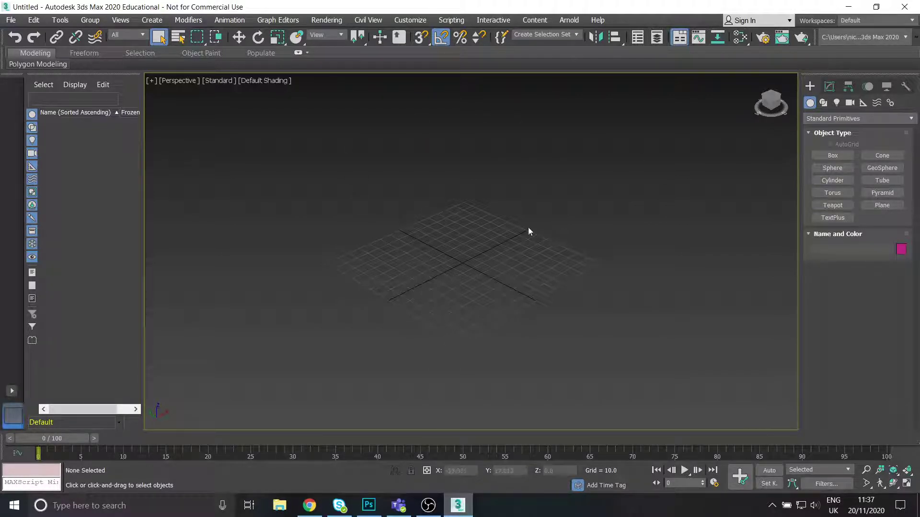
{"action": "left_click", "coordinate": [882, 205]}
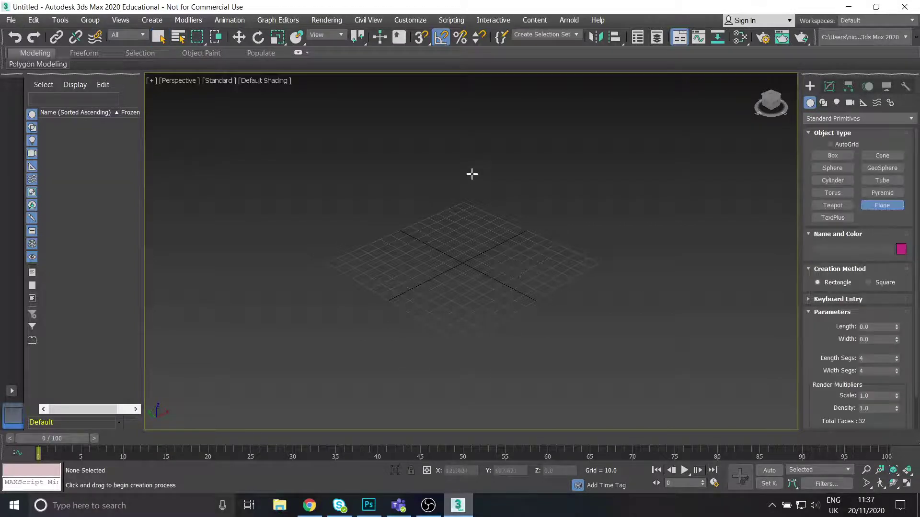
{"action": "left_click_drag", "start_coordinate": [473, 173], "coordinate": [452, 402]}
{"action": "key", "text": "w"}
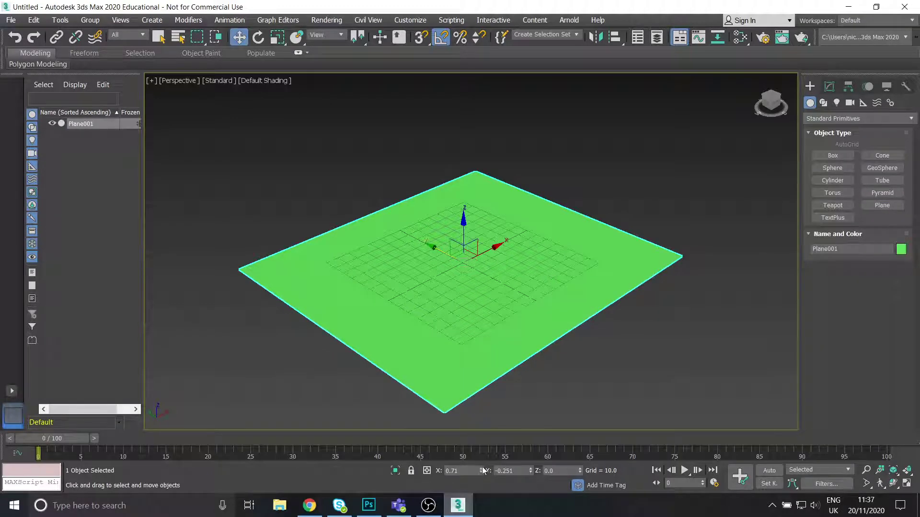
{"action": "right_click", "coordinate": [481, 471]}
{"action": "right_click", "coordinate": [530, 470]}
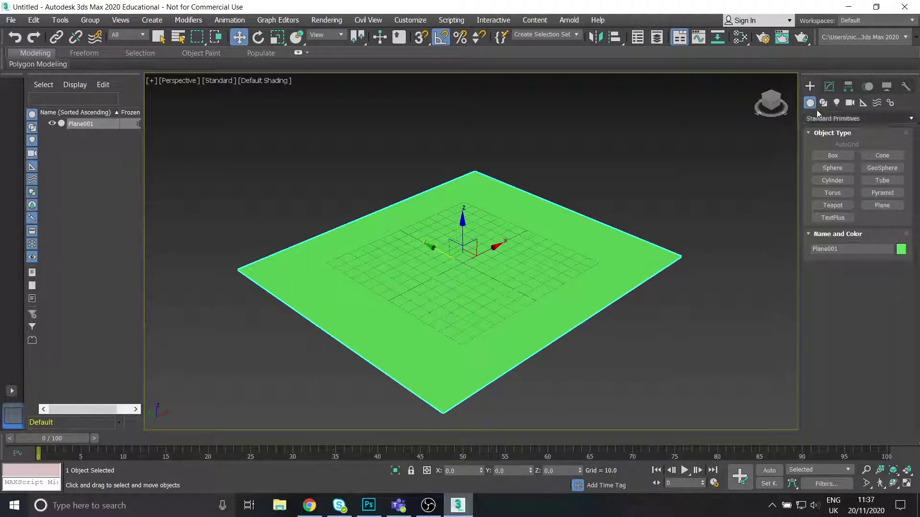
Set the plane's length and width to 200 each
{"action": "left_click", "coordinate": [829, 86]}
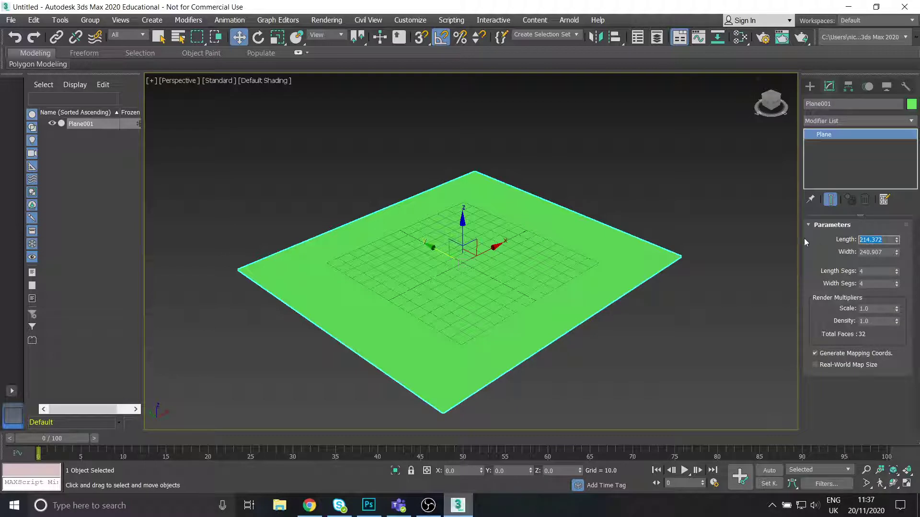
{"action": "type", "text": "200"}
{"action": "left_click_drag", "start_coordinate": [889, 251], "coordinate": [879, 252]}
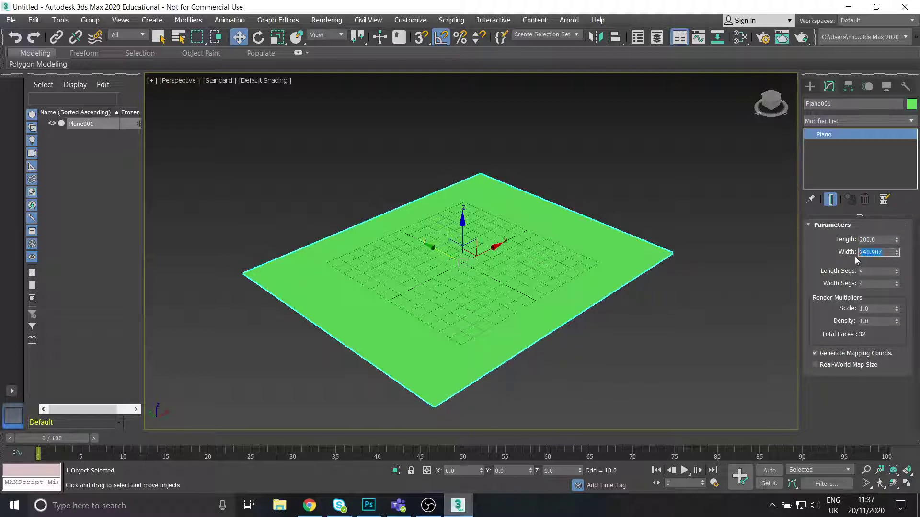
{"action": "type", "text": "200"}
{"action": "key", "text": "Return"}
Hide the grid and reduce the plane's length and width segments to 1 each
{"action": "middle_click_drag", "start_coordinate": [432, 275], "coordinate": [431, 274]}
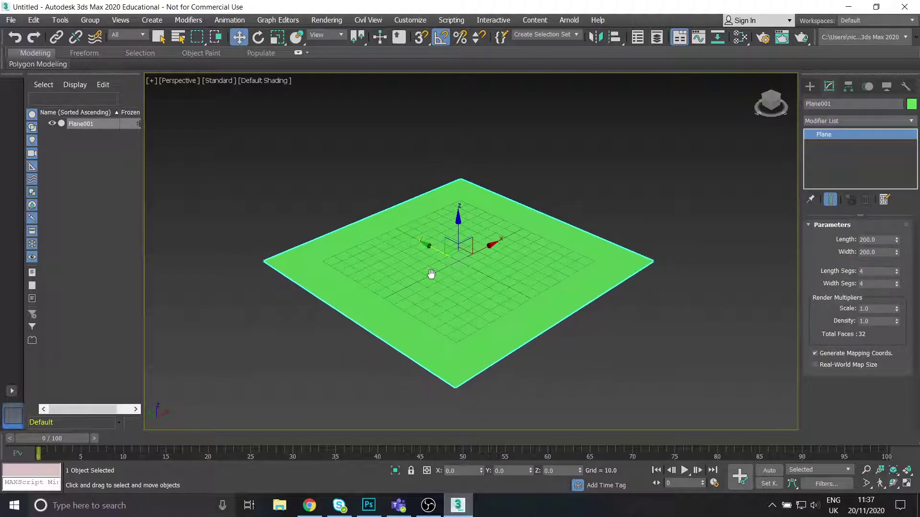
{"action": "key", "text": "g"}
{"action": "middle_click_drag", "start_coordinate": [503, 266], "coordinate": [516, 291]}
{"action": "middle_click_drag", "start_coordinate": [516, 292], "coordinate": [506, 269], "text": "alt"}
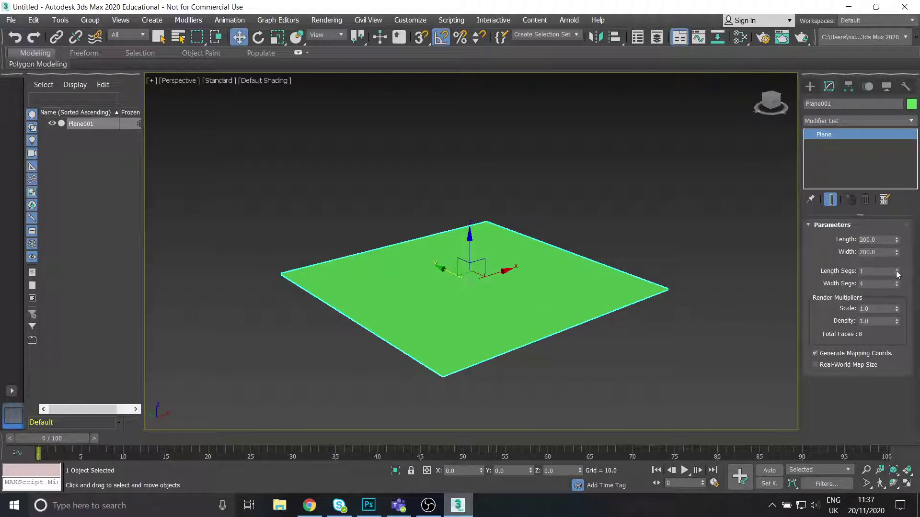
Display edged faces in the perspective view and convert the plane to an Editable Poly
{"action": "left_click", "coordinate": [273, 81]}
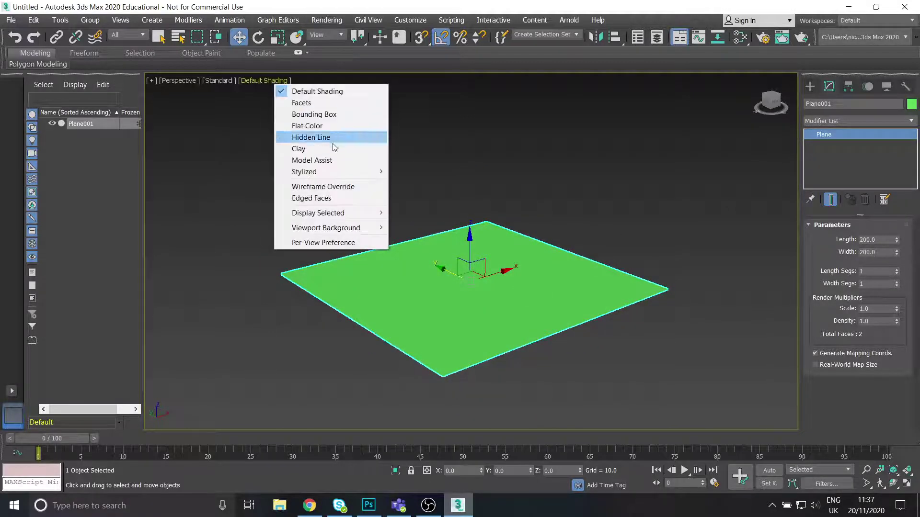
{"action": "left_click", "coordinate": [311, 198]}
{"action": "middle_click_drag", "start_coordinate": [436, 242], "coordinate": [437, 250], "text": "alt"}
{"action": "right_click", "coordinate": [438, 245]}
{"action": "mouse_move", "coordinate": [479, 373]}
{"action": "left_click", "coordinate": [599, 382]}
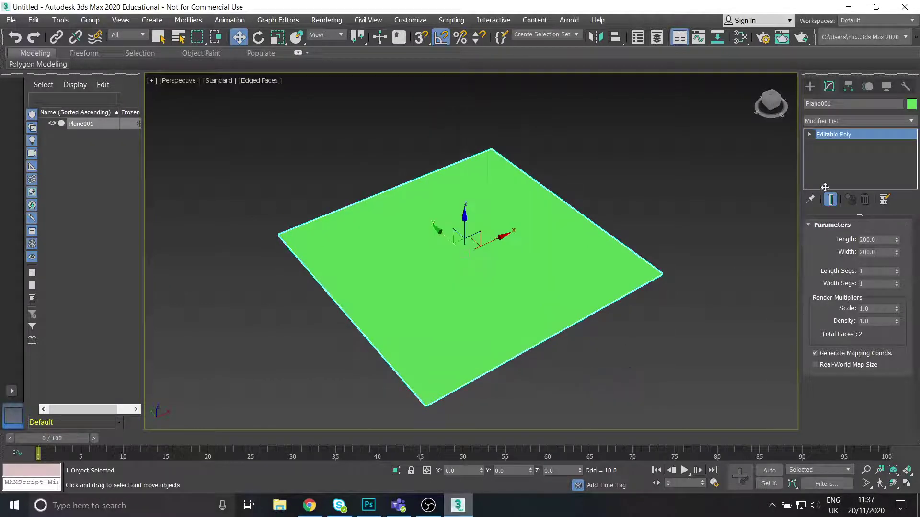
Connect the plane's two edges that run along X with a new edge, and move it close to the +X border
{"action": "left_click", "coordinate": [810, 134]}
{"action": "left_click", "coordinate": [828, 154]}
{"action": "left_click", "coordinate": [415, 189]}
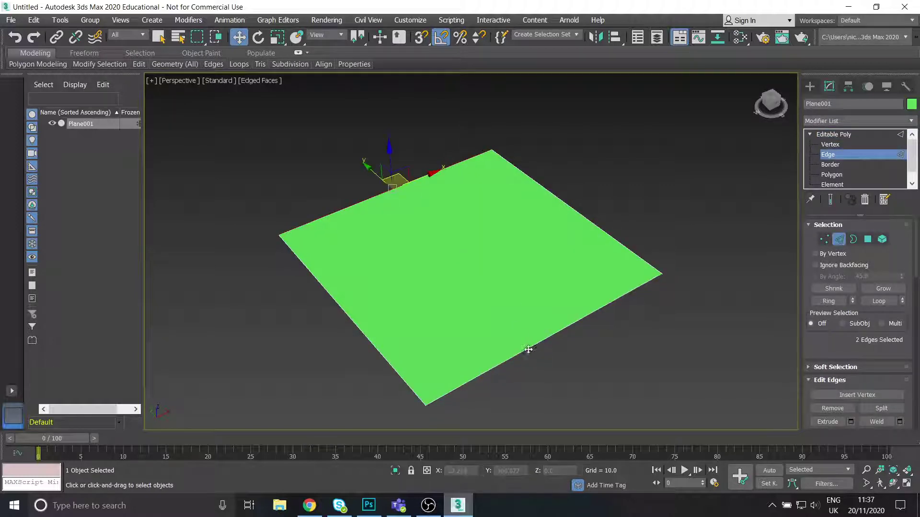
{"action": "scroll", "coordinate": [875, 364], "scroll_direction": "down", "scroll_amount": 2}
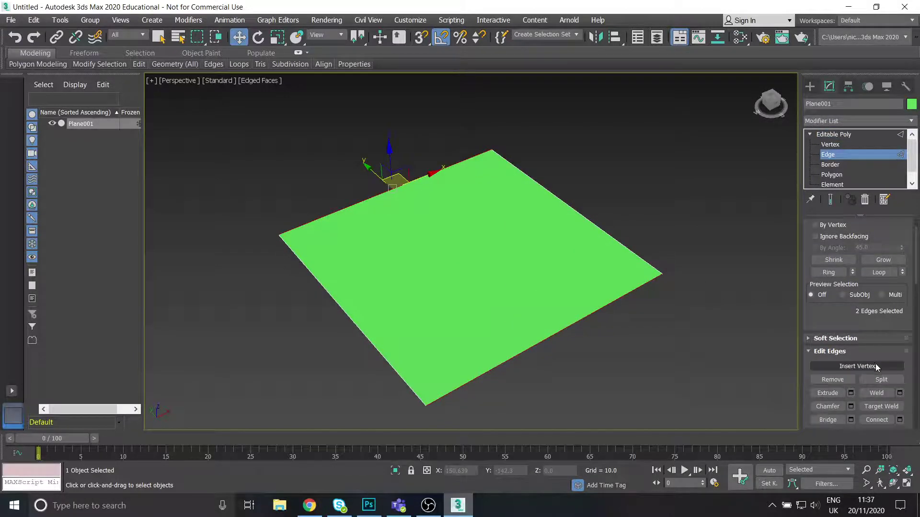
{"action": "left_click", "coordinate": [876, 420]}
{"action": "left_click_drag", "start_coordinate": [494, 239], "coordinate": [592, 205]}
Connect the edges running along Y with a new edge, and move it close to the plane's +Y border
{"action": "left_click", "coordinate": [316, 279], "text": "ctrl"}
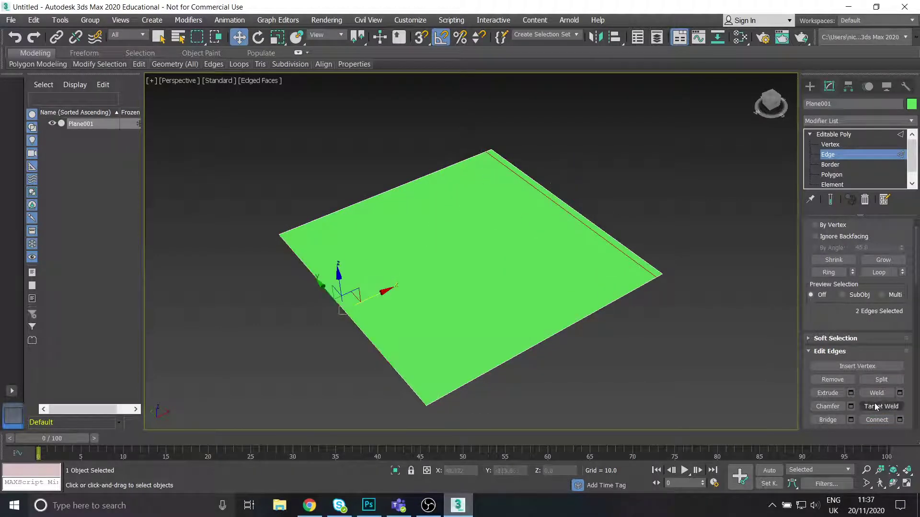
{"action": "left_click", "coordinate": [876, 420]}
{"action": "left_click_drag", "start_coordinate": [439, 248], "coordinate": [374, 174]}
Extrude the two narrow border polygons of the plane upward by about 37 to start two adjoining walls
{"action": "left_click", "coordinate": [829, 176]}
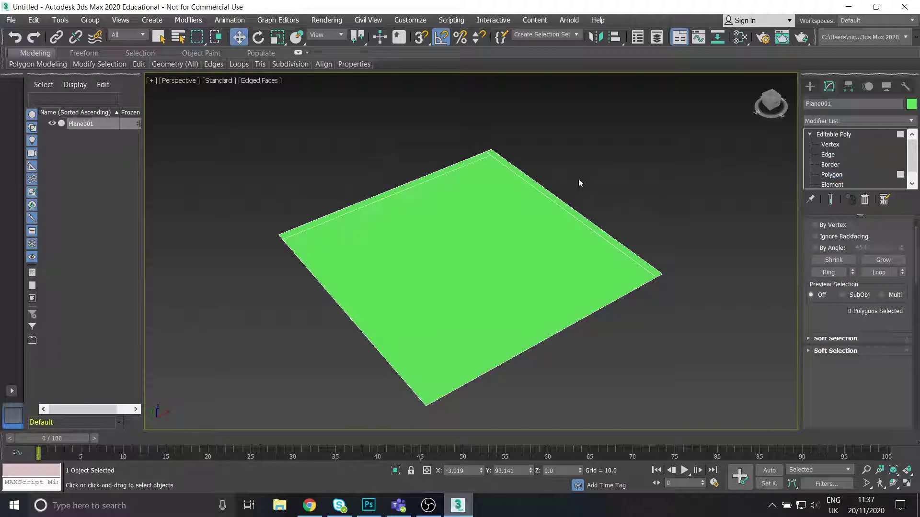
{"action": "left_click", "coordinate": [533, 181]}
{"action": "left_click", "coordinate": [481, 158], "text": "ctrl"}
{"action": "middle_click_drag", "start_coordinate": [505, 266], "coordinate": [519, 287], "text": "alt"}
{"action": "left_click", "coordinate": [842, 382]}
{"action": "left_click_drag", "start_coordinate": [600, 246], "coordinate": [594, 110]}
{"action": "key", "text": "w"}
{"action": "scroll", "coordinate": [529, 170], "scroll_direction": "down", "scroll_amount": 3}
{"action": "middle_click_drag", "start_coordinate": [524, 166], "coordinate": [522, 200]}
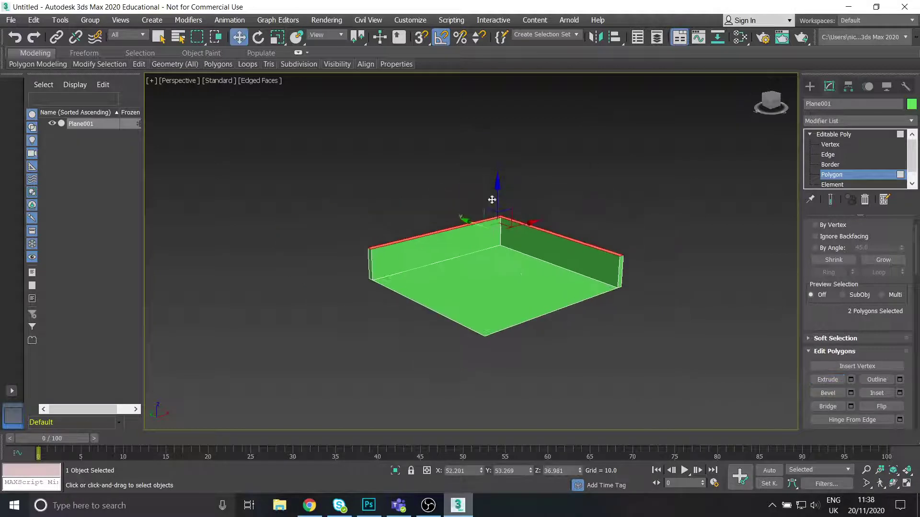
Raise the top polygons of both walls along Z to form a tall room corner, and inspect it from inside
{"action": "left_click_drag", "start_coordinate": [497, 192], "coordinate": [503, 83]}
{"action": "left_click", "coordinate": [706, 267]}
{"action": "middle_click_drag", "start_coordinate": [707, 267], "coordinate": [675, 201], "text": "alt"}
{"action": "scroll", "coordinate": [551, 331], "scroll_direction": "up", "scroll_amount": 10}
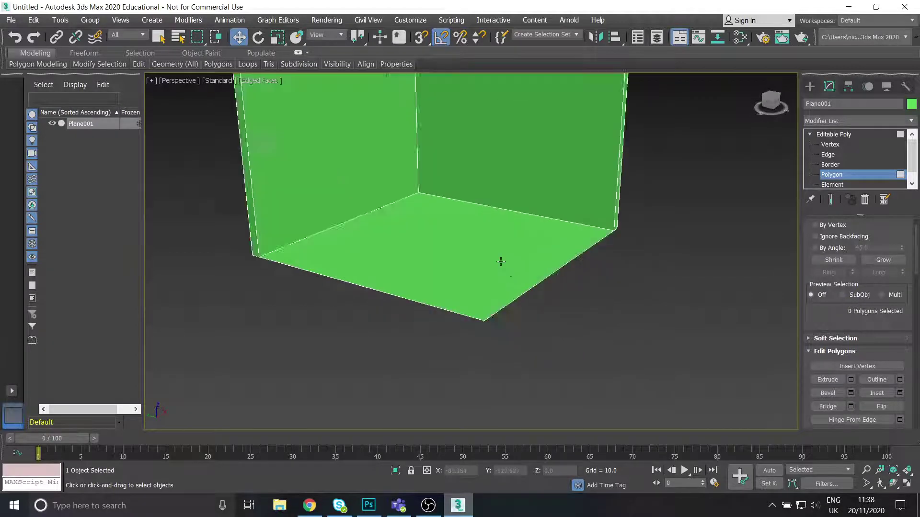
{"action": "scroll", "coordinate": [526, 312], "scroll_direction": "up", "scroll_amount": 5}
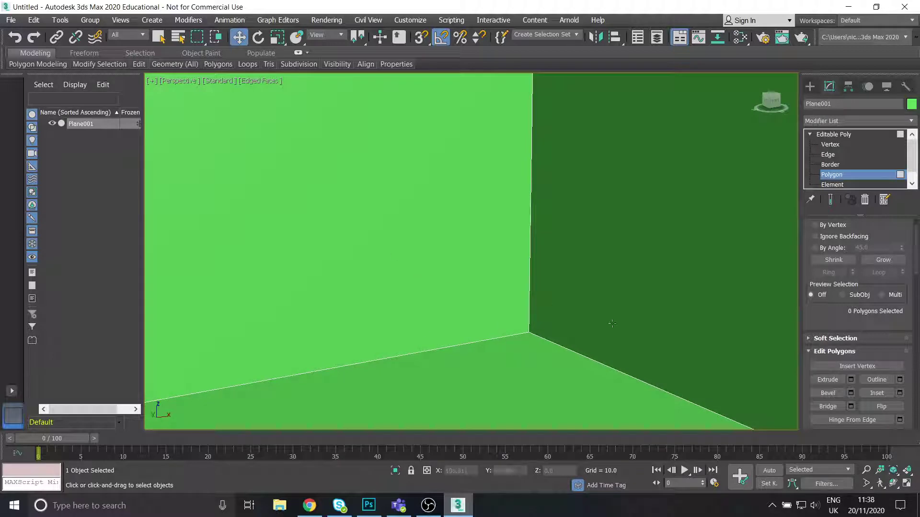
{"action": "scroll", "coordinate": [418, 238], "scroll_direction": "down", "scroll_amount": 12}
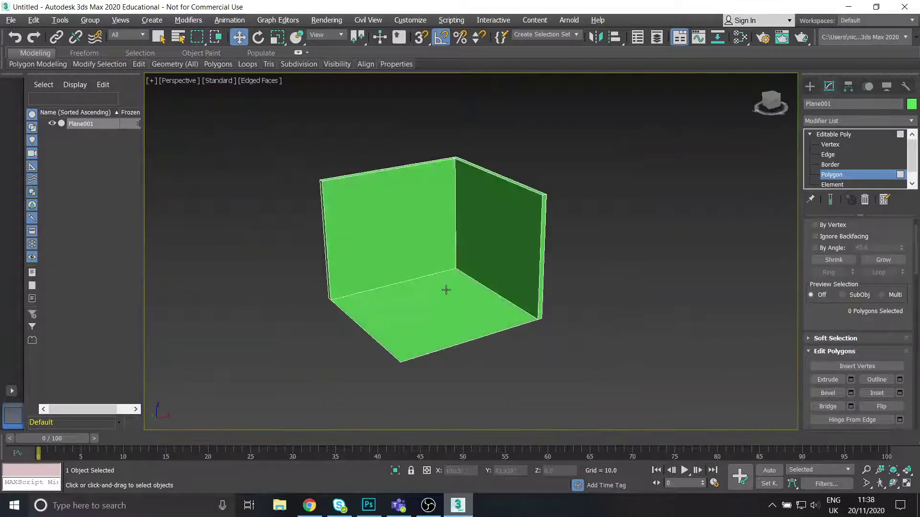
Leave polygon editing and create a cylinder with a radius of about 17.5 and height of about 54.4 on the floor
{"action": "left_click", "coordinate": [833, 134]}
{"action": "left_click", "coordinate": [652, 233]}
{"action": "left_click", "coordinate": [810, 87]}
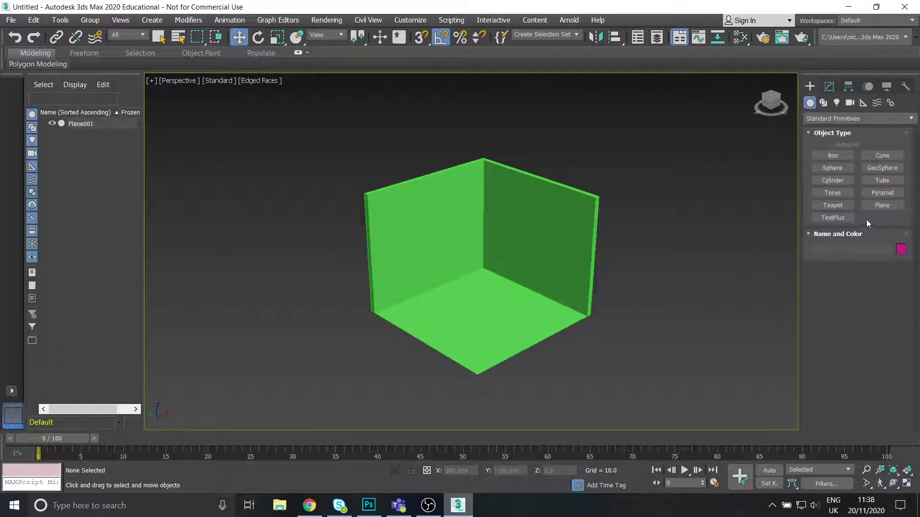
{"action": "left_click", "coordinate": [832, 180]}
{"action": "scroll", "coordinate": [547, 257], "scroll_direction": "up", "scroll_amount": 5}
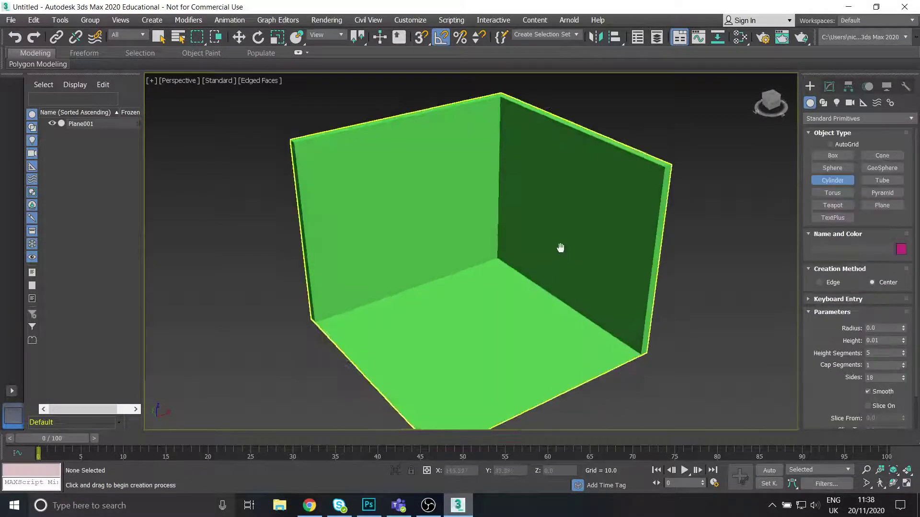
{"action": "left_click_drag", "start_coordinate": [500, 291], "coordinate": [506, 300]}
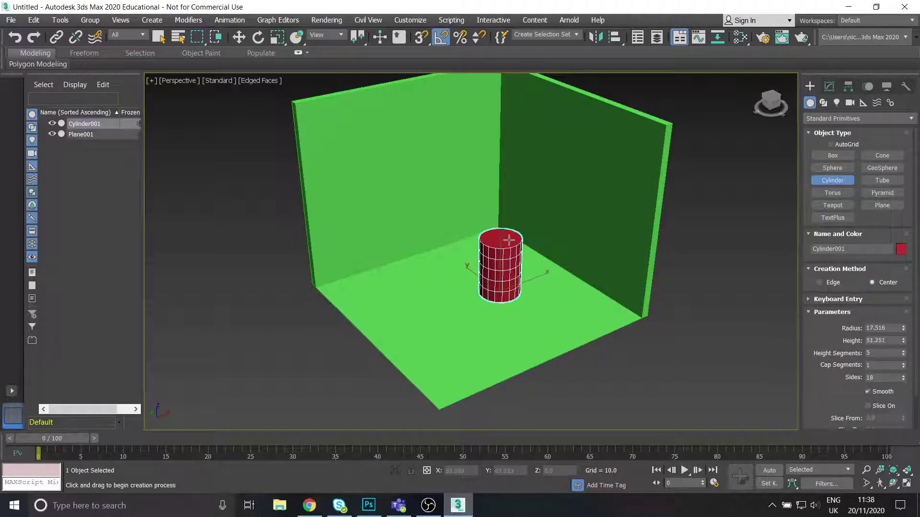
{"action": "left_click", "coordinate": [509, 239]}
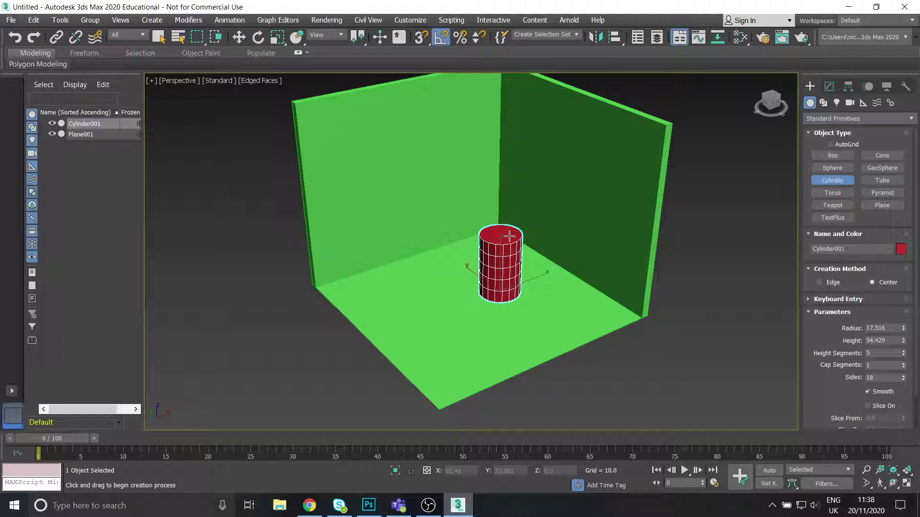
{"action": "key", "text": "w"}
{"action": "mouse_move", "coordinate": [508, 293]}
{"action": "middle_mouse_down", "text": "alt"}
{"action": "mouse_move", "coordinate": [493, 284]}
{"action": "mouse_move", "coordinate": [508, 283]}
{"action": "middle_mouse_up", "text": "alt"}
{"action": "key", "text": "z"}
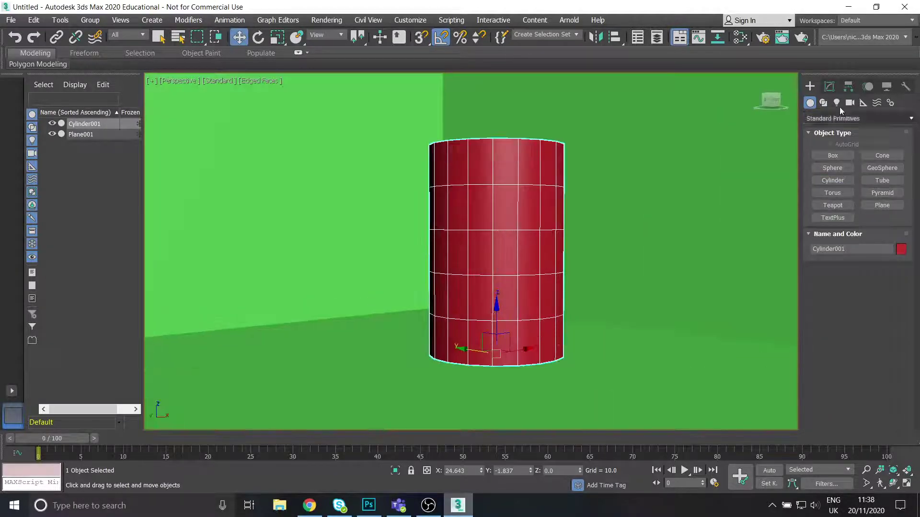
Increase the cylinder's height to about 60.4
{"action": "left_click", "coordinate": [830, 88]}
{"action": "middle_click_drag", "start_coordinate": [612, 244], "coordinate": [620, 256], "text": "alt"}
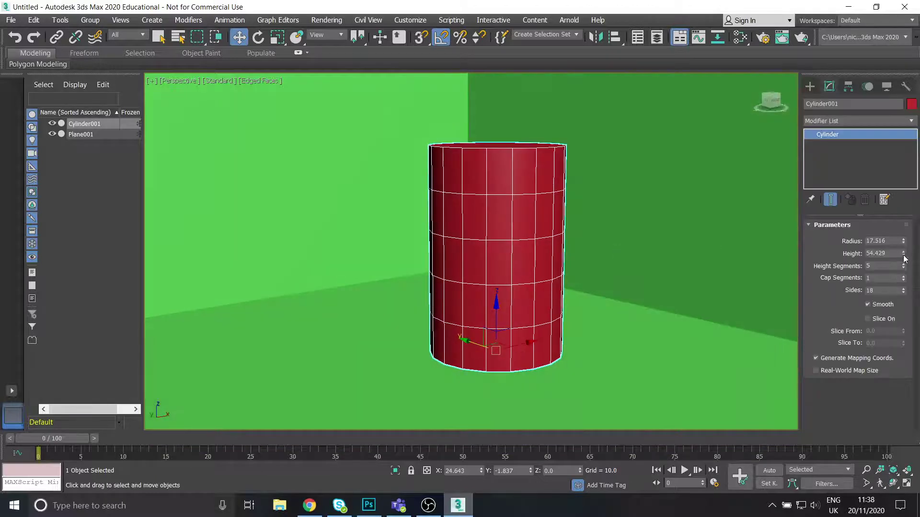
{"action": "left_click_drag", "start_coordinate": [903, 257], "coordinate": [902, 253]}
{"action": "middle_click_drag", "start_coordinate": [577, 259], "coordinate": [579, 275], "text": "alt"}
{"action": "scroll", "coordinate": [492, 276], "scroll_direction": "down", "scroll_amount": 3}
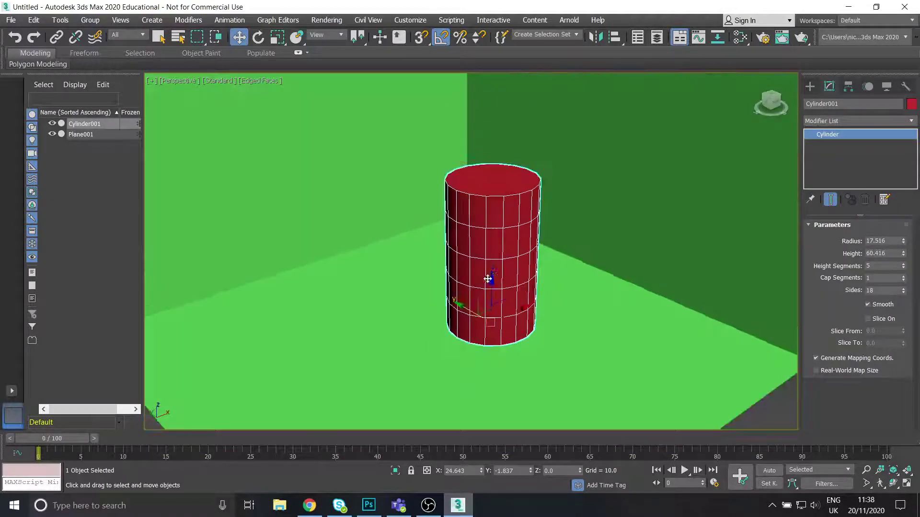
{"action": "right_click", "coordinate": [501, 266]}
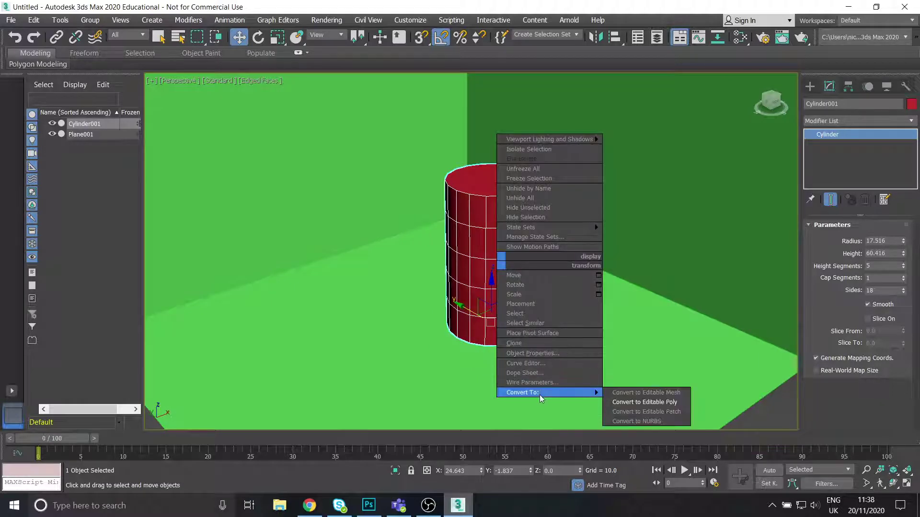
{"action": "left_click", "coordinate": [904, 267]}
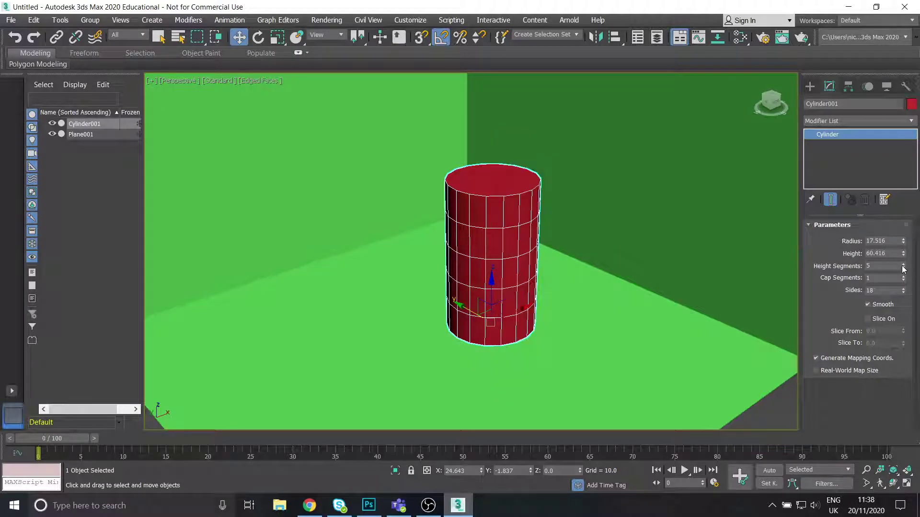
{"action": "right_click", "coordinate": [901, 266]}
{"action": "left_click", "coordinate": [706, 160]}
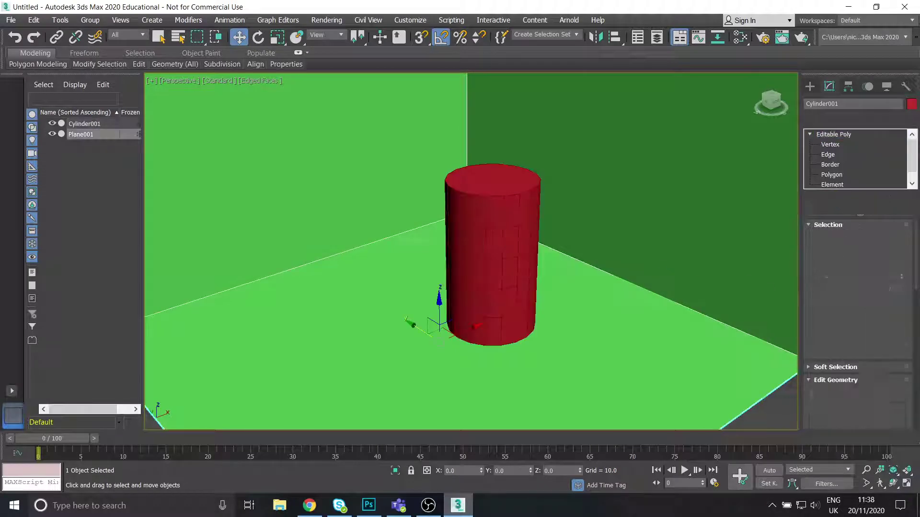
{"action": "key", "text": "ctrl+z"}
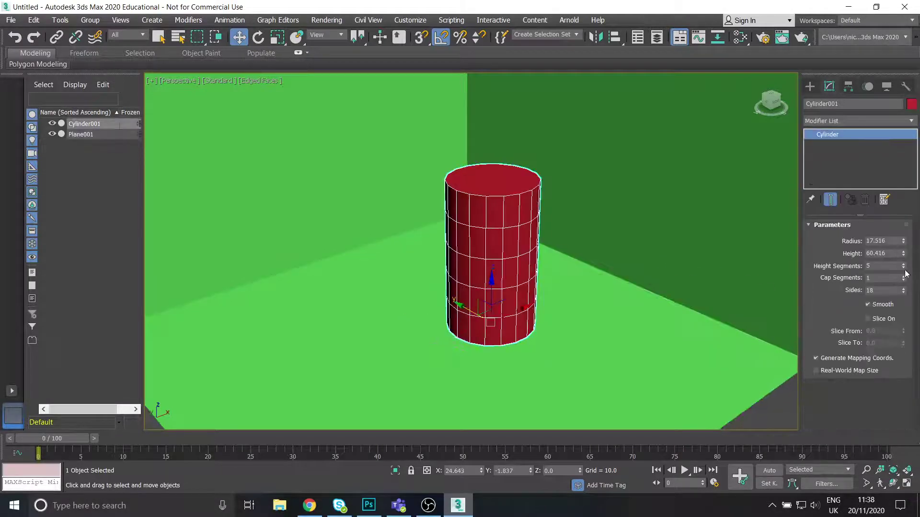
Reduce the cylinder's height segments to 1 and set its sides to 32
{"action": "right_click", "coordinate": [905, 268]}
{"action": "mouse_move", "coordinate": [568, 261]}
{"action": "middle_mouse_down", "text": "alt"}
{"action": "mouse_move", "coordinate": [516, 256]}
{"action": "mouse_move", "coordinate": [573, 256]}
{"action": "middle_mouse_up", "text": "alt"}
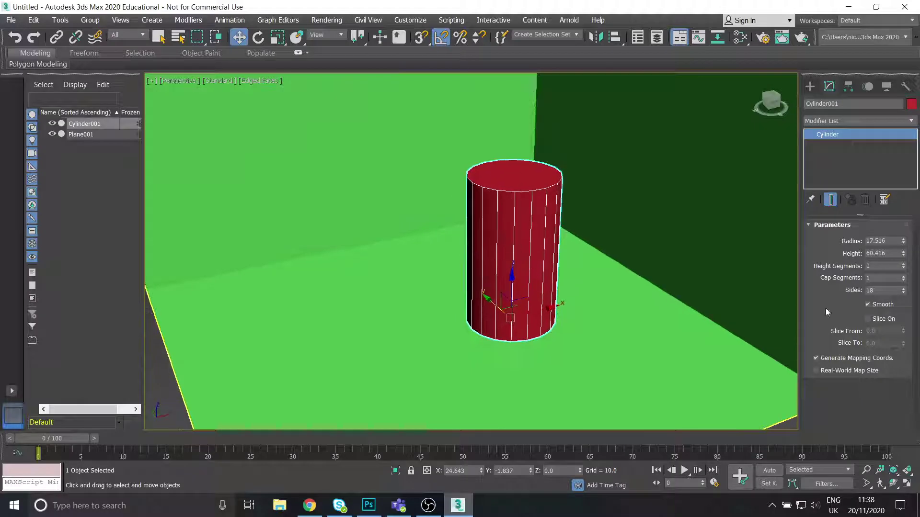
{"action": "double_click", "coordinate": [886, 291]}
{"action": "key", "text": "Return"}
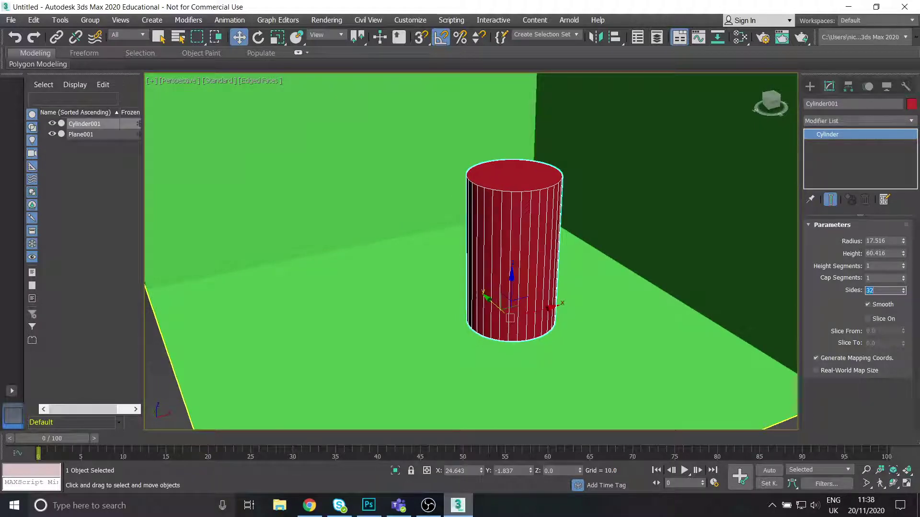
Convert the cylinder to an Editable Poly
{"action": "mouse_move", "coordinate": [497, 281]}
{"action": "middle_mouse_down", "text": "alt"}
{"action": "mouse_move", "coordinate": [528, 291]}
{"action": "mouse_move", "coordinate": [500, 272]}
{"action": "middle_mouse_up", "text": "alt"}
{"action": "scroll", "coordinate": [503, 268], "scroll_direction": "down", "scroll_amount": 2}
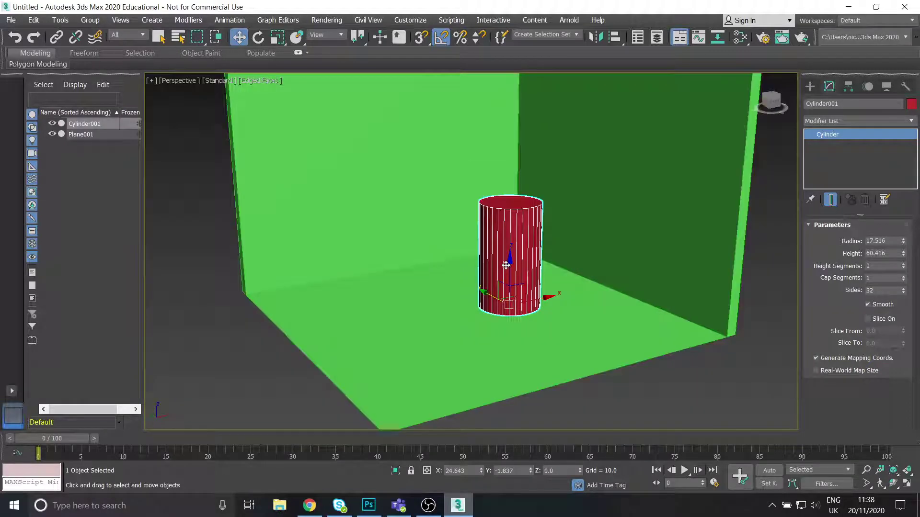
{"action": "right_click", "coordinate": [506, 264]}
{"action": "mouse_move", "coordinate": [517, 377]}
{"action": "left_click", "coordinate": [660, 385]}
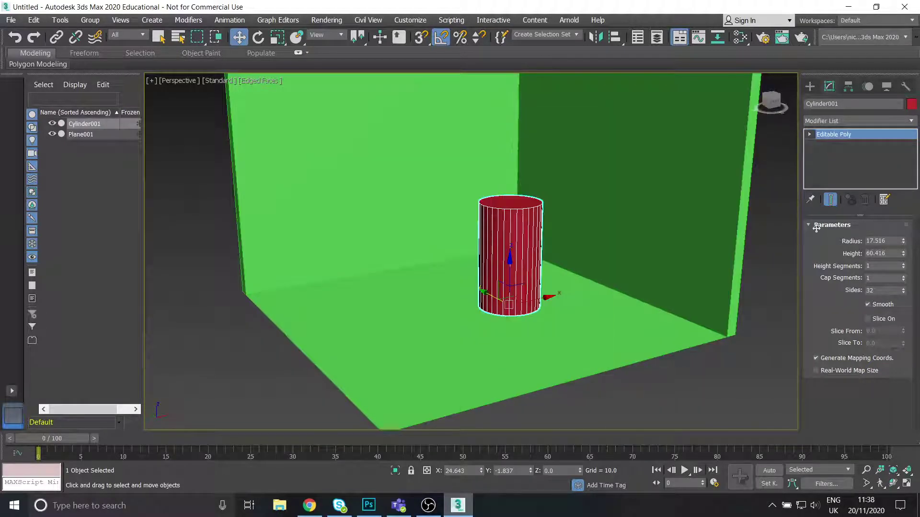
Enter edge editing on the cylinder and select all the vertical edges around its side
{"action": "left_click", "coordinate": [809, 134]}
{"action": "left_click", "coordinate": [828, 154]}
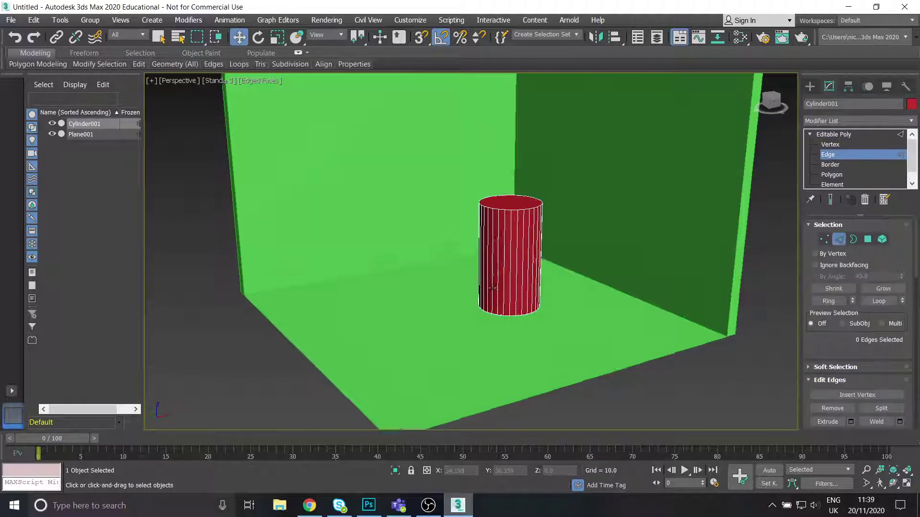
{"action": "scroll", "coordinate": [493, 278], "scroll_direction": "up", "scroll_amount": 5}
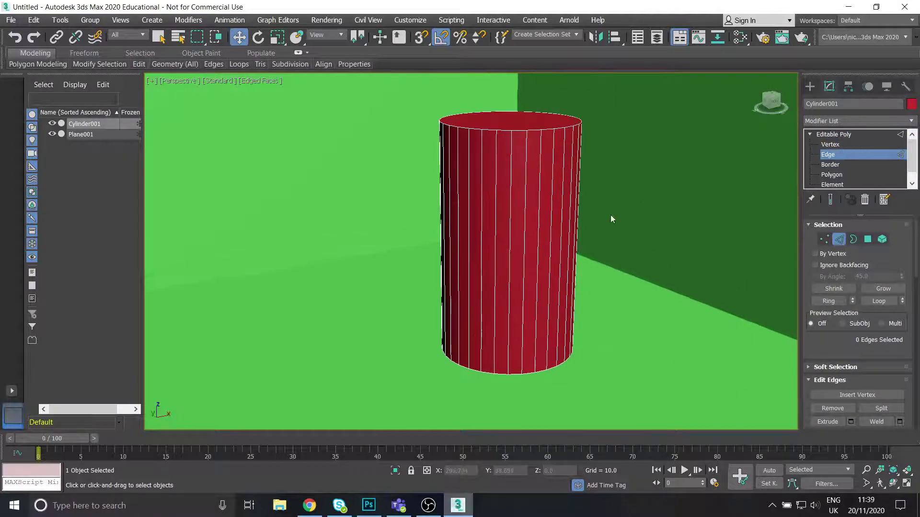
{"action": "left_click_drag", "start_coordinate": [646, 198], "coordinate": [565, 243]}
{"action": "left_click_drag", "start_coordinate": [388, 286], "coordinate": [384, 291]}
{"action": "middle_click_drag", "start_coordinate": [384, 291], "coordinate": [467, 249], "text": "alt"}
{"action": "scroll", "coordinate": [874, 397], "scroll_direction": "down", "scroll_amount": 2}
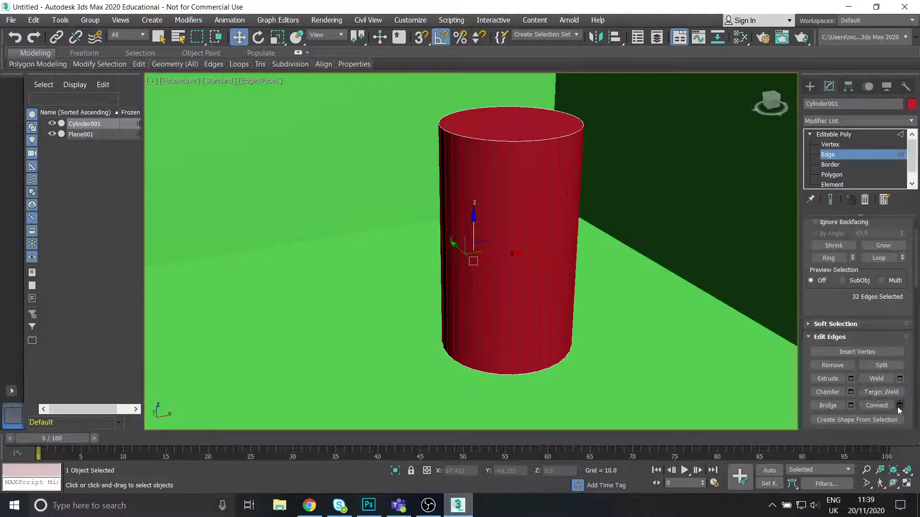
Connect the selected vertical edges with 2 segments and a pinch of 95 to form narrow bands at both ends
{"action": "left_click", "coordinate": [900, 405]}
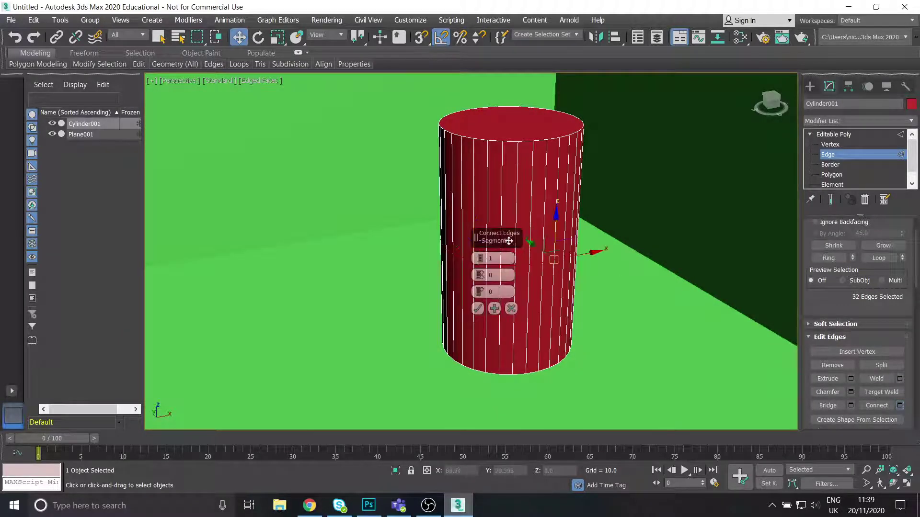
{"action": "left_click_drag", "start_coordinate": [513, 231], "coordinate": [392, 145]}
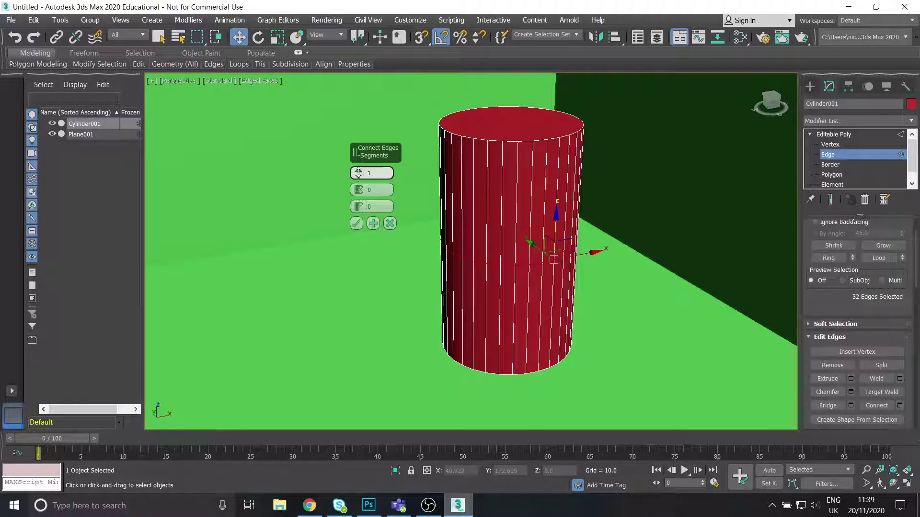
{"action": "left_click_drag", "start_coordinate": [358, 173], "coordinate": [358, 167]}
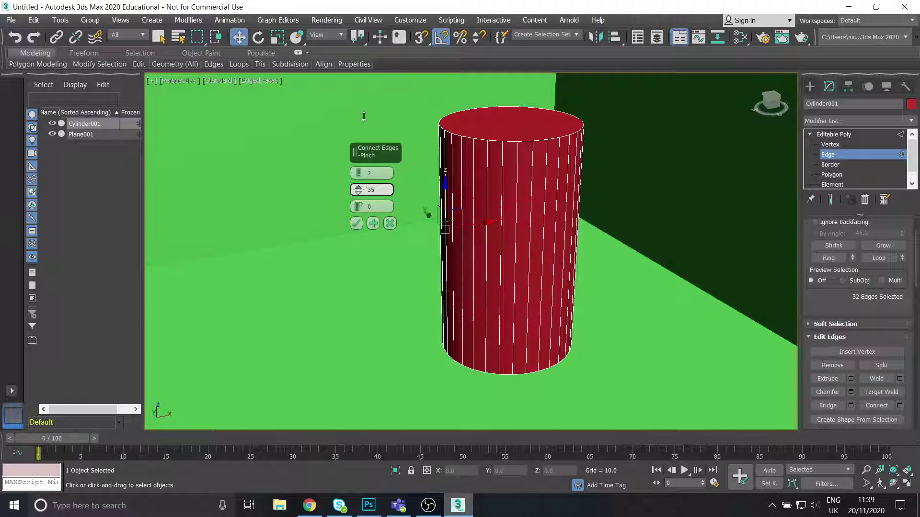
{"action": "left_click_drag", "start_coordinate": [363, 67], "coordinate": [362, 44]}
{"action": "left_click_drag", "start_coordinate": [359, 13], "coordinate": [359, 7]}
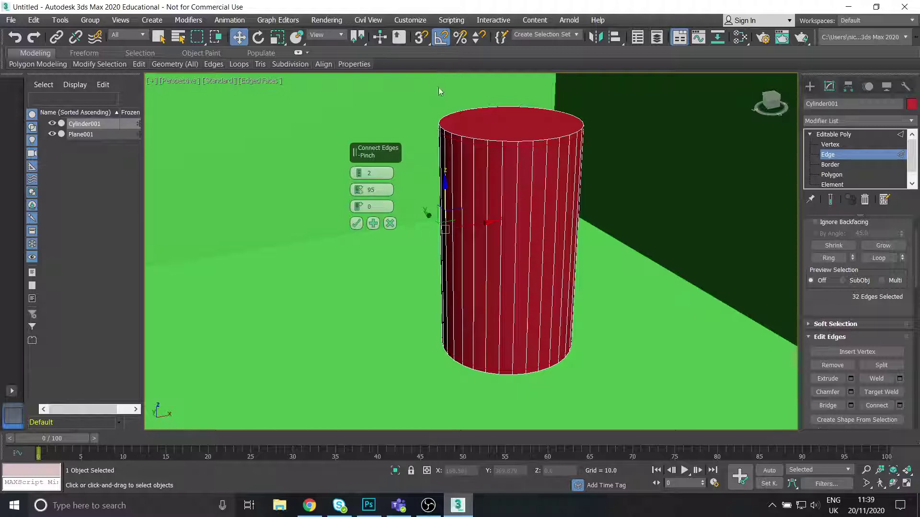
{"action": "left_click", "coordinate": [356, 224]}
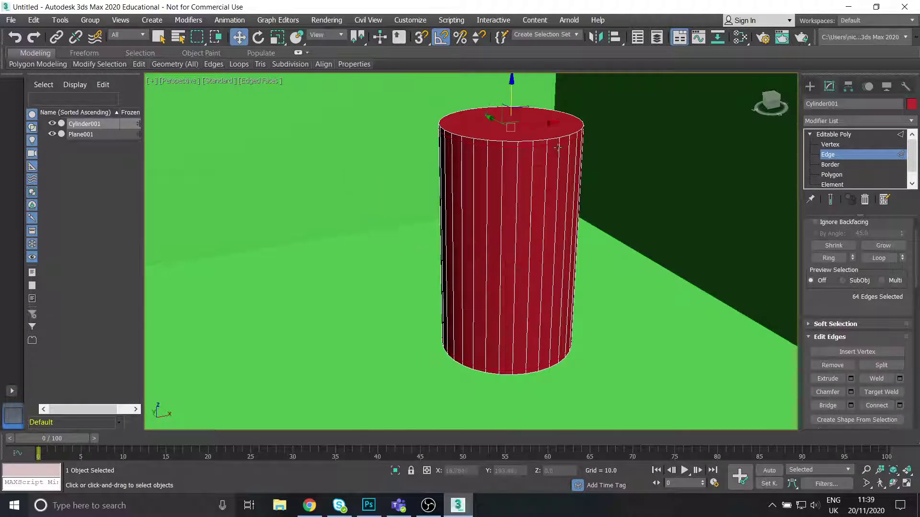
Select the complete narrow polygon loops around the cylinder's top and bottom ends
{"action": "left_click", "coordinate": [831, 174]}
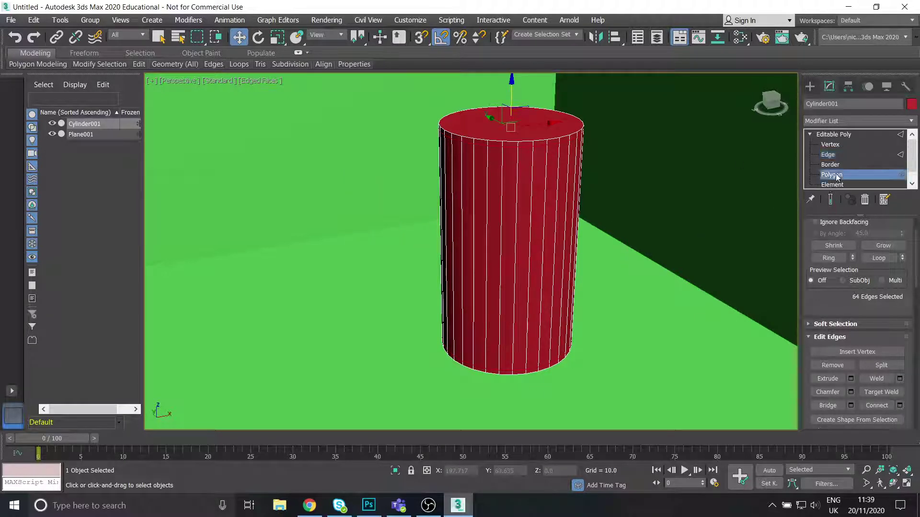
{"action": "left_click", "coordinate": [510, 124]}
{"action": "left_click", "coordinate": [509, 145]}
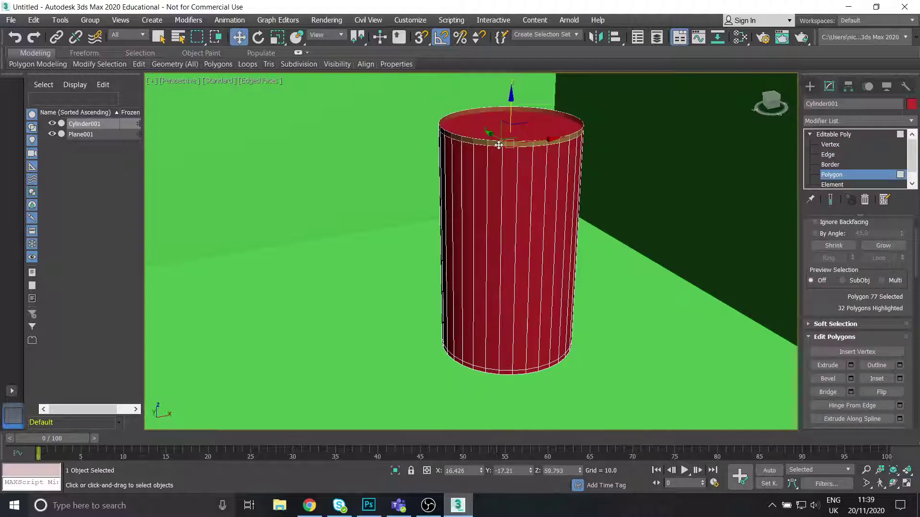
{"action": "left_click", "coordinate": [498, 145], "text": "shift"}
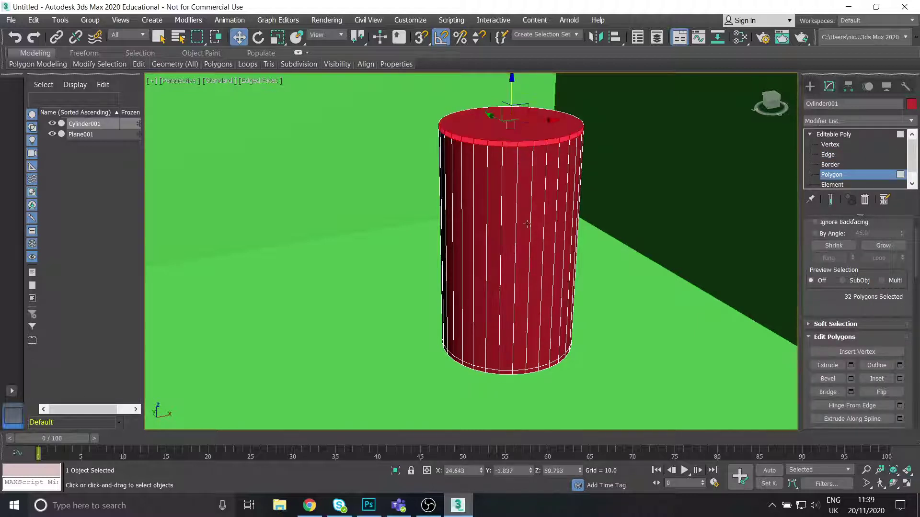
{"action": "left_click", "coordinate": [491, 371], "text": "ctrl"}
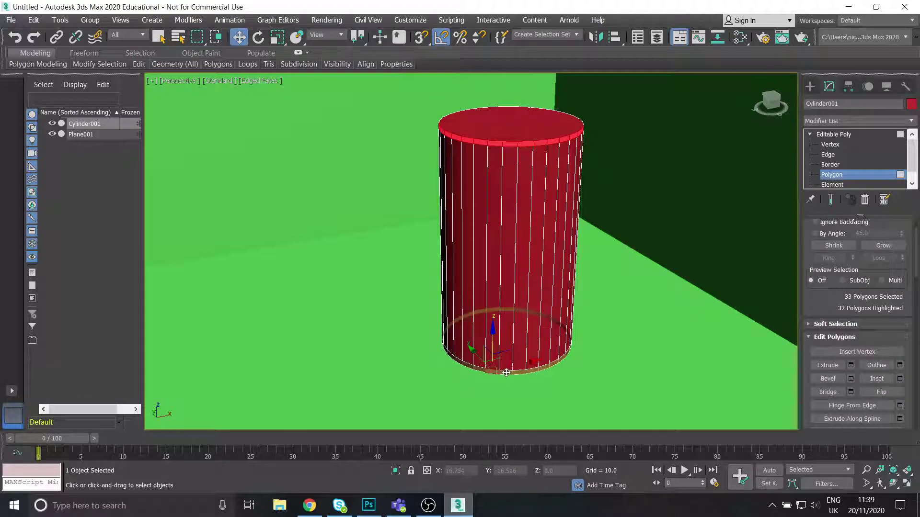
{"action": "left_click", "coordinate": [505, 373], "text": "shift"}
{"action": "middle_click_drag", "start_coordinate": [618, 330], "coordinate": [604, 330]}
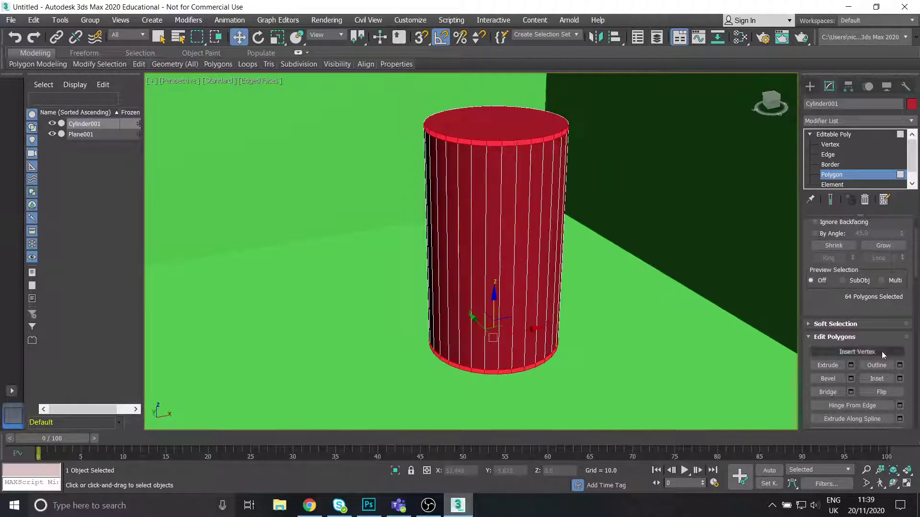
Extrude both polygon bands outward along their local normals by 1.12 to form raised rims, and clear the selection
{"action": "left_click", "coordinate": [851, 367]}
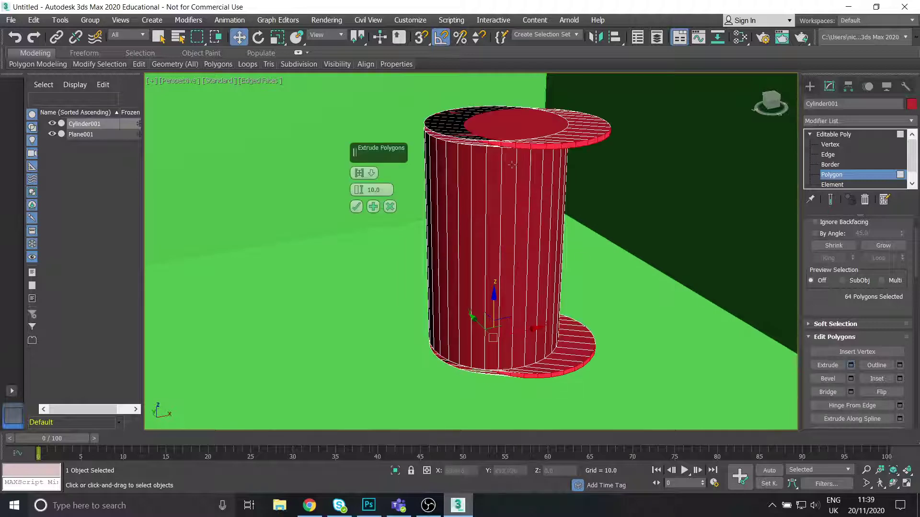
{"action": "middle_click_drag", "start_coordinate": [510, 161], "coordinate": [508, 178], "text": "alt"}
{"action": "scroll", "coordinate": [516, 171], "scroll_direction": "up", "scroll_amount": 2}
{"action": "scroll", "coordinate": [516, 170], "scroll_direction": "down", "scroll_amount": 3}
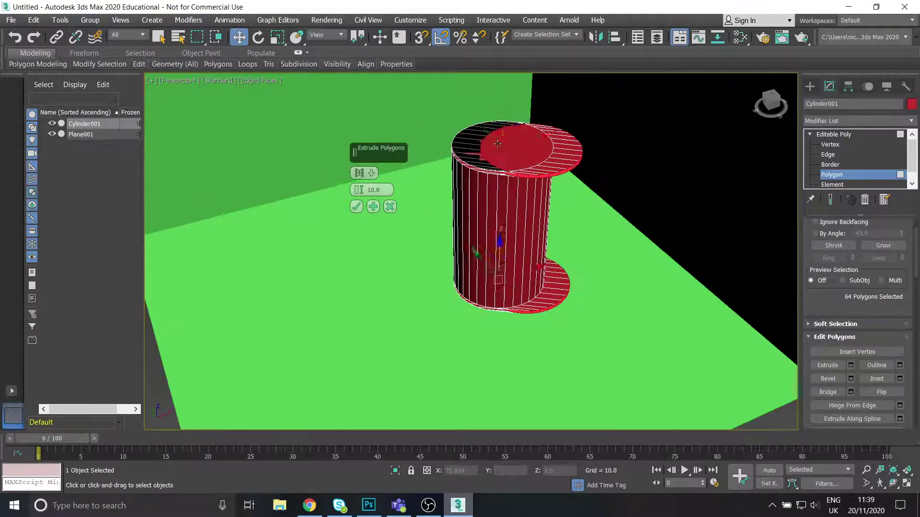
{"action": "left_click", "coordinate": [482, 129]}
{"action": "scroll", "coordinate": [567, 167], "scroll_direction": "up", "scroll_amount": 2}
{"action": "left_click", "coordinate": [368, 173]}
{"action": "left_click", "coordinate": [400, 193]}
{"action": "middle_click_drag", "start_coordinate": [529, 181], "coordinate": [608, 200], "text": "alt"}
{"action": "left_click_drag", "start_coordinate": [364, 192], "coordinate": [356, 223]}
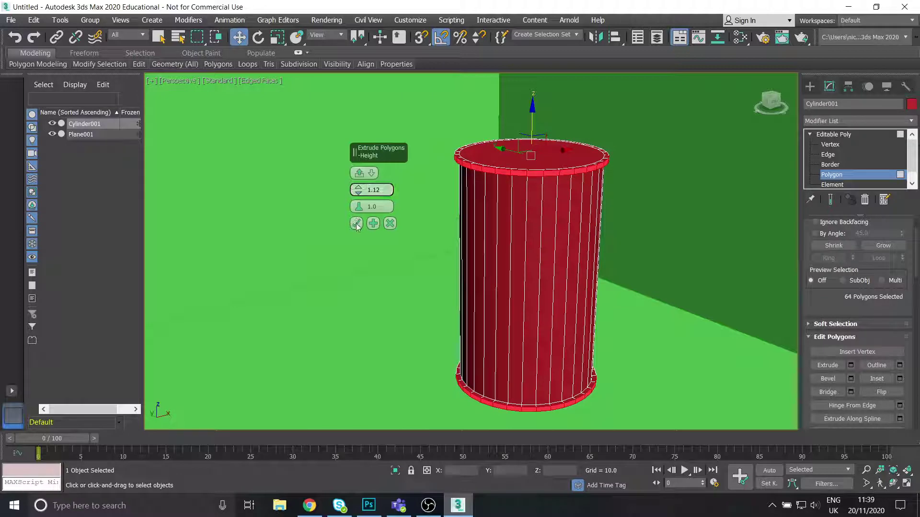
{"action": "left_click", "coordinate": [356, 223]}
{"action": "left_click", "coordinate": [603, 281]}
{"action": "middle_click_drag", "start_coordinate": [574, 264], "coordinate": [550, 247], "text": "alt"}
Select the vertical edges between the two rims and preview a Connect with 2 segments and the pinch reset to 0
{"action": "left_click", "coordinate": [837, 156]}
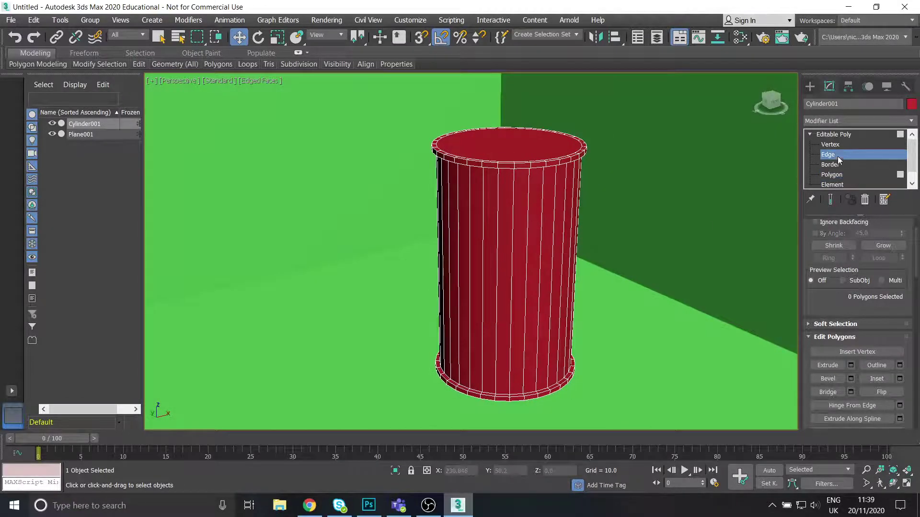
{"action": "middle_click_drag", "start_coordinate": [551, 278], "coordinate": [546, 258], "text": "alt"}
{"action": "left_click_drag", "start_coordinate": [367, 300], "coordinate": [368, 299]}
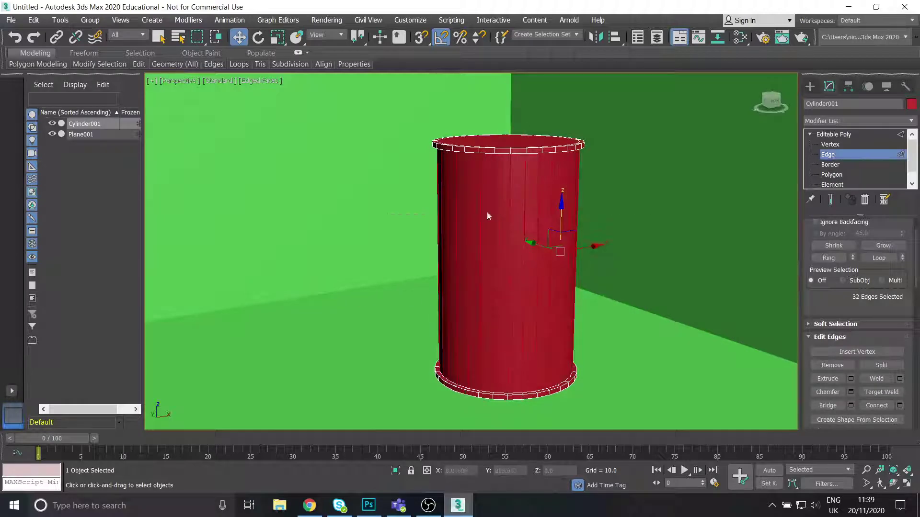
{"action": "middle_click_drag", "start_coordinate": [448, 206], "coordinate": [519, 259], "text": "alt"}
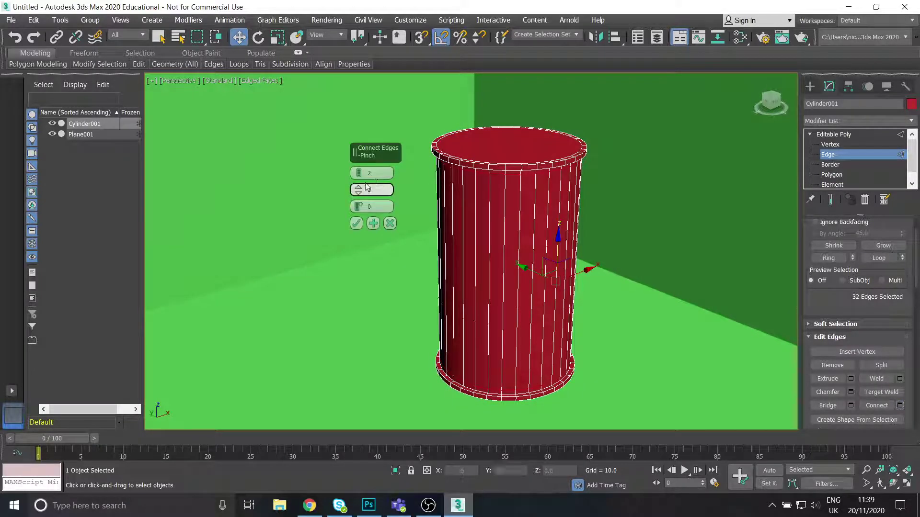
{"action": "key", "text": "Return"}
{"action": "middle_click_drag", "start_coordinate": [493, 245], "coordinate": [510, 237], "text": "alt"}
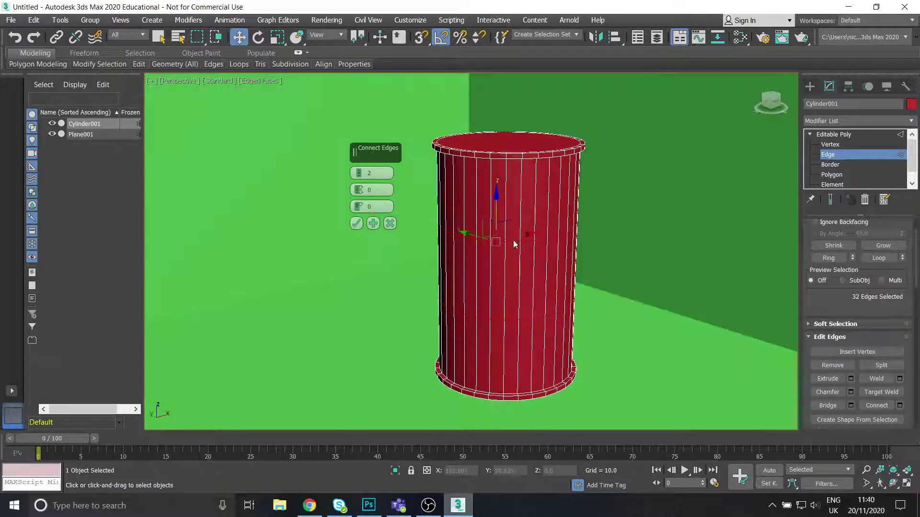
Change the cylinder's object color to blue
{"action": "left_click", "coordinate": [910, 104]}
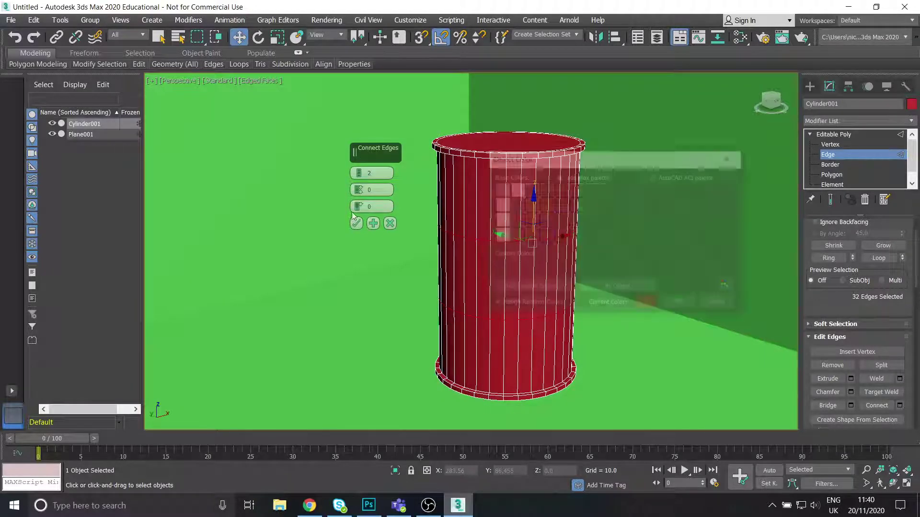
{"action": "left_click", "coordinate": [652, 235]}
{"action": "left_click", "coordinate": [680, 304]}
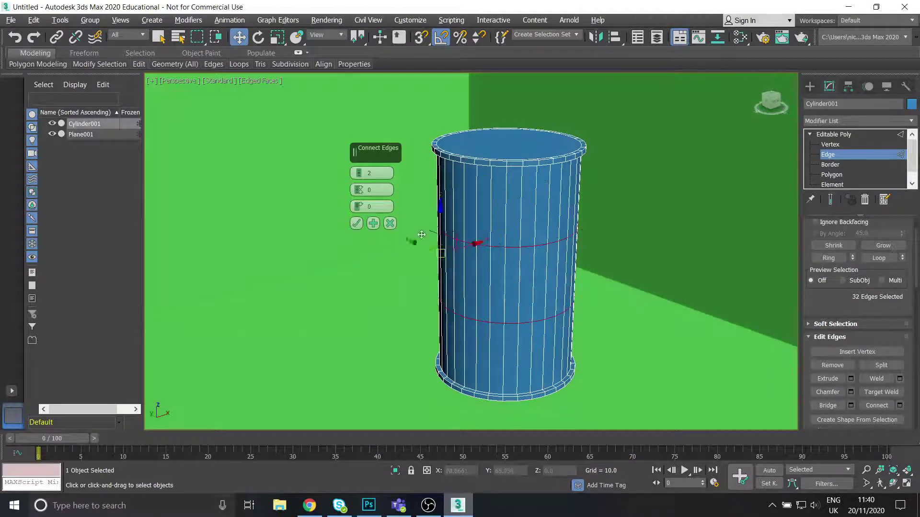
Set the Connect pinch to 6, apply the two horizontal loops around the barrel's body, and clear the edge selection
{"action": "mouse_move", "coordinate": [358, 190]}
{"action": "left_mouse_down"}
{"action": "mouse_move", "coordinate": [361, 198]}
{"action": "mouse_move", "coordinate": [367, 174]}
{"action": "left_mouse_up"}
{"action": "middle_click_drag", "start_coordinate": [704, 342], "coordinate": [665, 308], "text": "alt"}
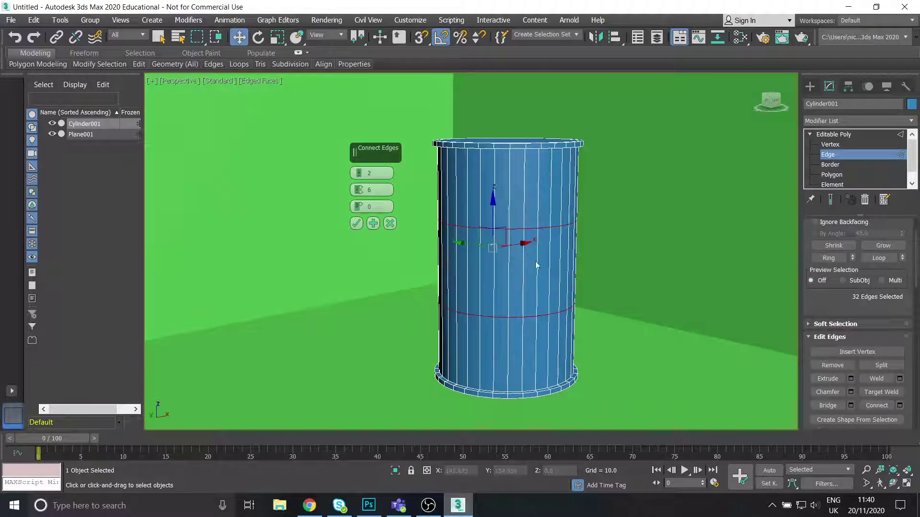
{"action": "left_click", "coordinate": [356, 223]}
{"action": "left_click", "coordinate": [631, 240]}
{"action": "middle_click_drag", "start_coordinate": [498, 287], "coordinate": [544, 273], "text": "alt"}
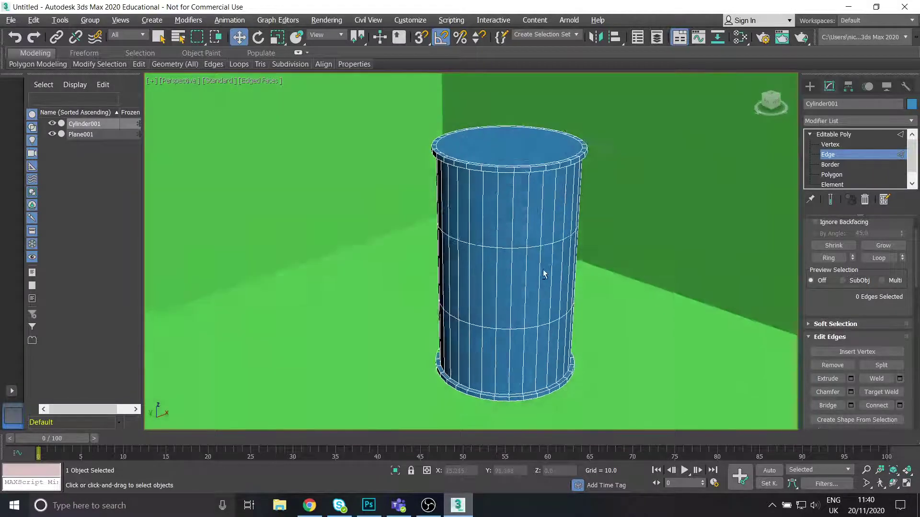
Inset the barrel's top face slightly, extrude it about 6.2 units downward to recess the lid, and clear the selection
{"action": "left_click", "coordinate": [825, 177]}
{"action": "left_click", "coordinate": [528, 151]}
{"action": "middle_click_drag", "start_coordinate": [517, 153], "coordinate": [508, 218], "text": "alt"}
{"action": "scroll", "coordinate": [507, 183], "scroll_direction": "up", "scroll_amount": 3}
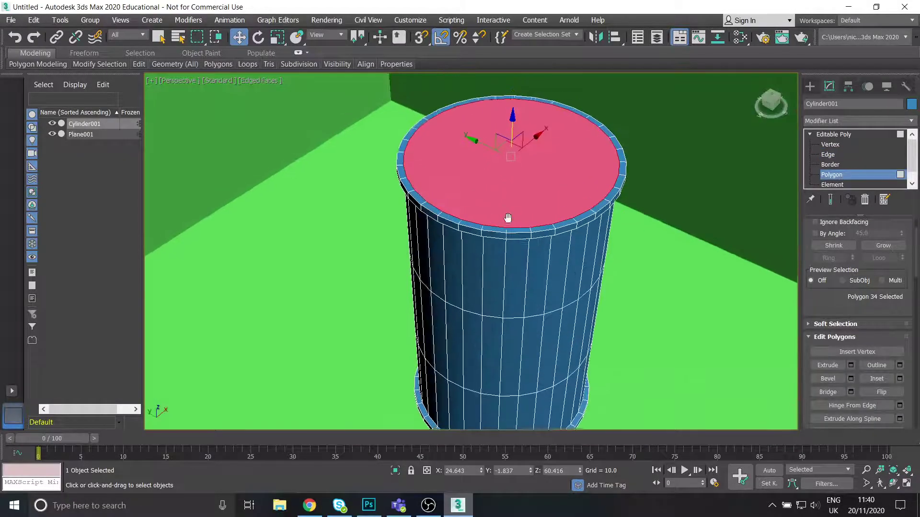
{"action": "left_click", "coordinate": [876, 378]}
{"action": "left_click_drag", "start_coordinate": [492, 174], "coordinate": [545, 185]}
{"action": "left_click", "coordinate": [827, 365]}
{"action": "key", "text": "w"}
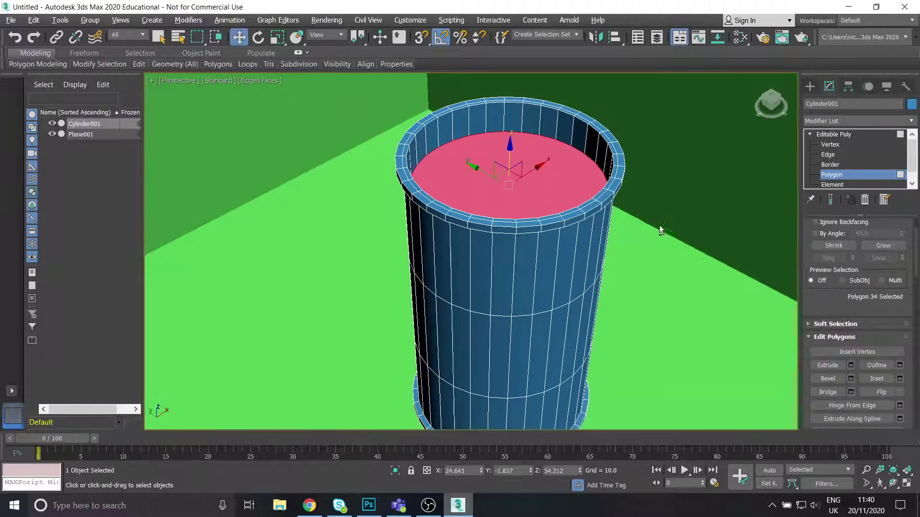
{"action": "left_click", "coordinate": [707, 175]}
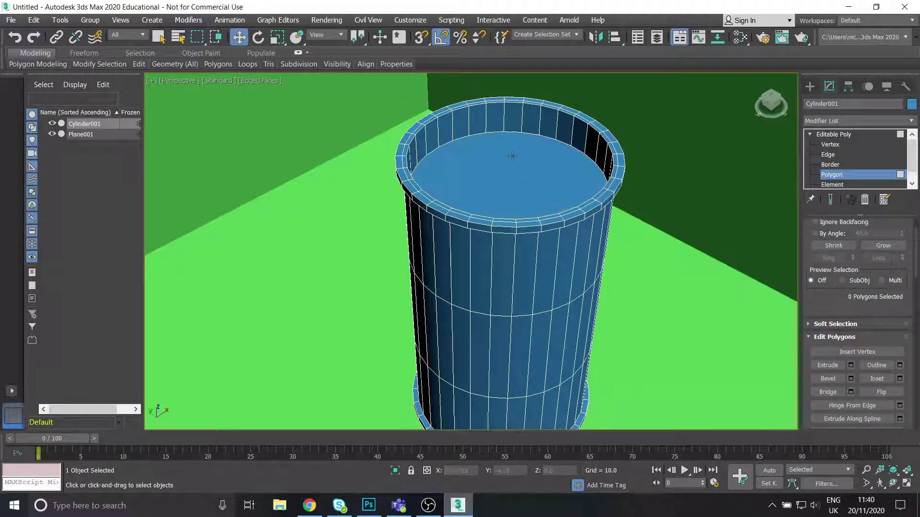
Leave sub-object editing on the barrel and deselect it
{"action": "middle_click_drag", "start_coordinate": [502, 174], "coordinate": [533, 225], "text": "alt"}
{"action": "scroll", "coordinate": [509, 140], "scroll_direction": "down", "scroll_amount": 4}
{"action": "left_click", "coordinate": [841, 144]}
{"action": "left_click", "coordinate": [830, 134]}
{"action": "left_click", "coordinate": [769, 211]}
{"action": "scroll", "coordinate": [556, 218], "scroll_direction": "down", "scroll_amount": 3}
{"action": "scroll", "coordinate": [537, 220], "scroll_direction": "up", "scroll_amount": 4}
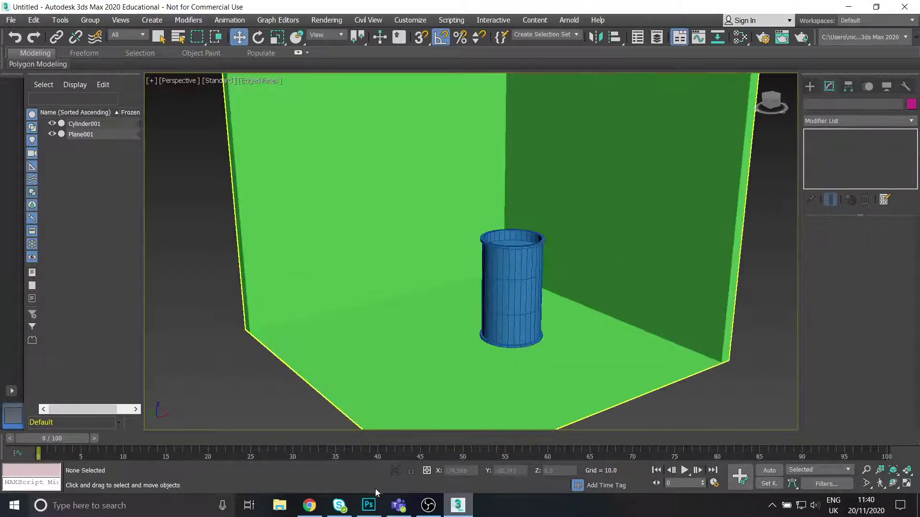
Switch to Photoshop and create a 1000 x 1000 pixel RGB document at 72 pixels/inch with a white background
{"action": "left_click", "coordinate": [370, 504]}
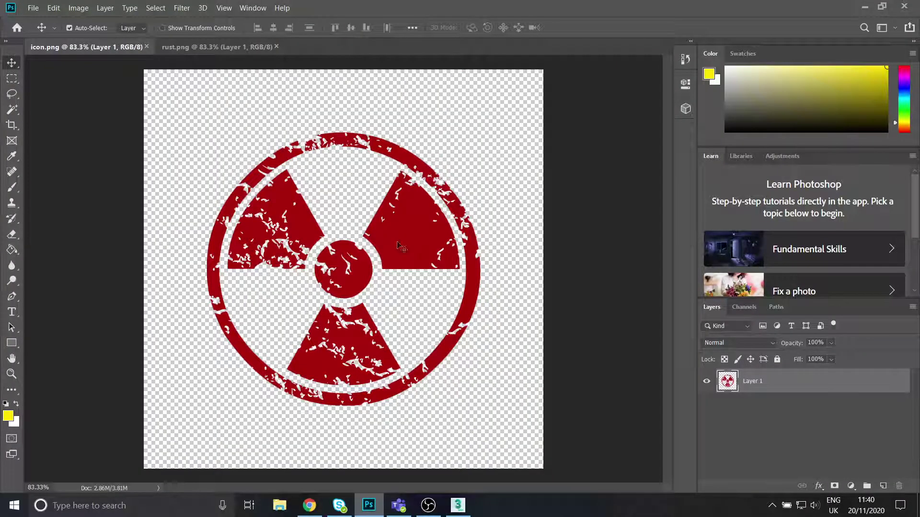
{"action": "left_click", "coordinate": [34, 9]}
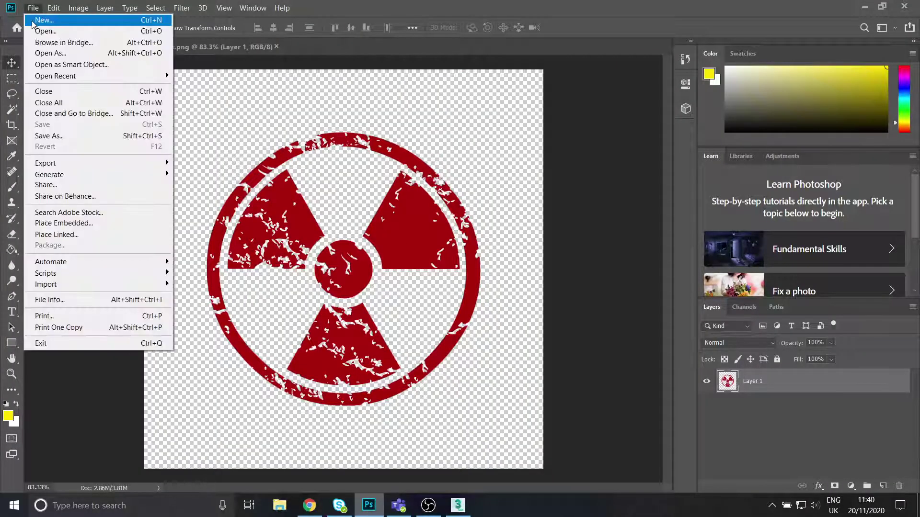
{"action": "left_click", "coordinate": [34, 21]}
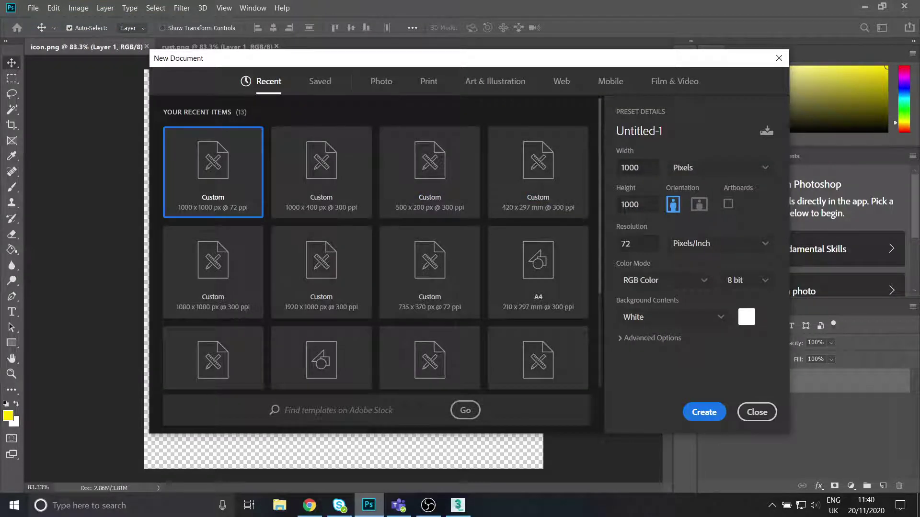
{"action": "left_click", "coordinate": [636, 168]}
{"action": "key", "text": "Tab"}
{"action": "key", "text": "shift+Tab"}
{"action": "key", "text": "Tab"}
{"action": "left_click", "coordinate": [693, 420]}
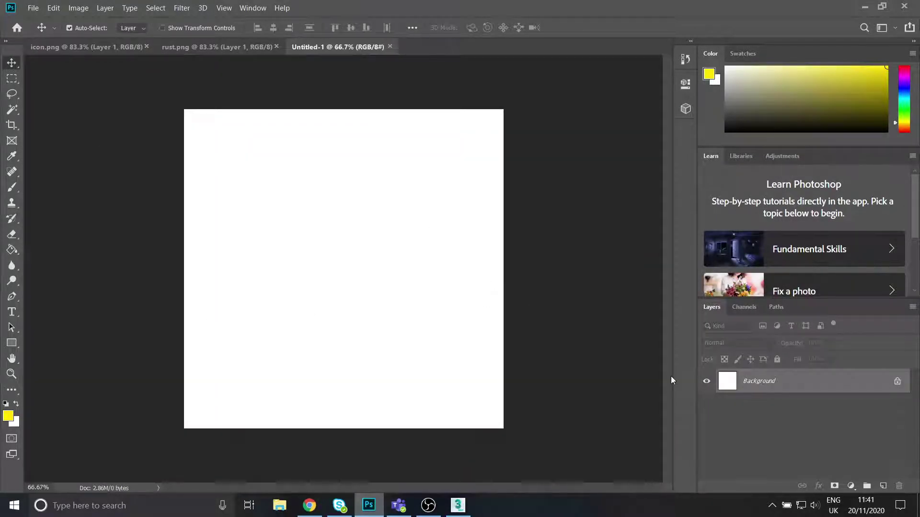
Unlock the background layer and fill it with the yellow foreground color ffe400
{"action": "left_click", "coordinate": [898, 381]}
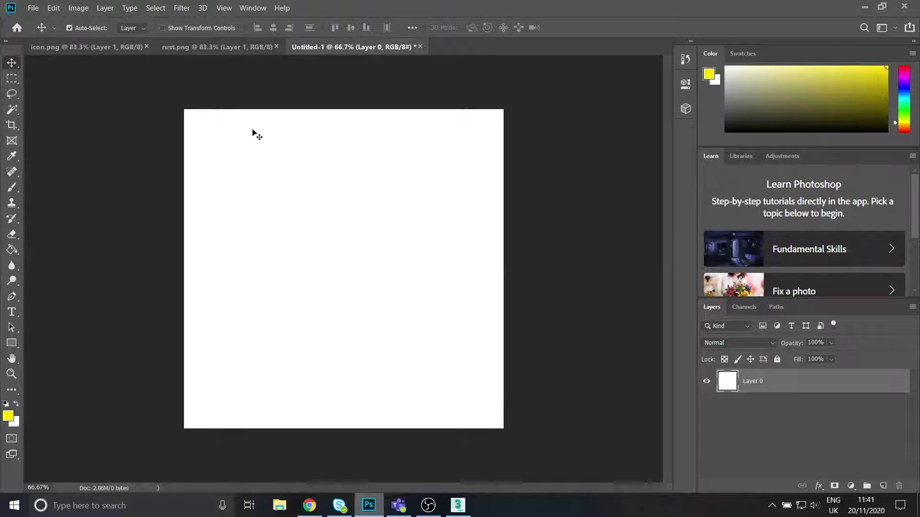
{"action": "left_click", "coordinate": [8, 416]}
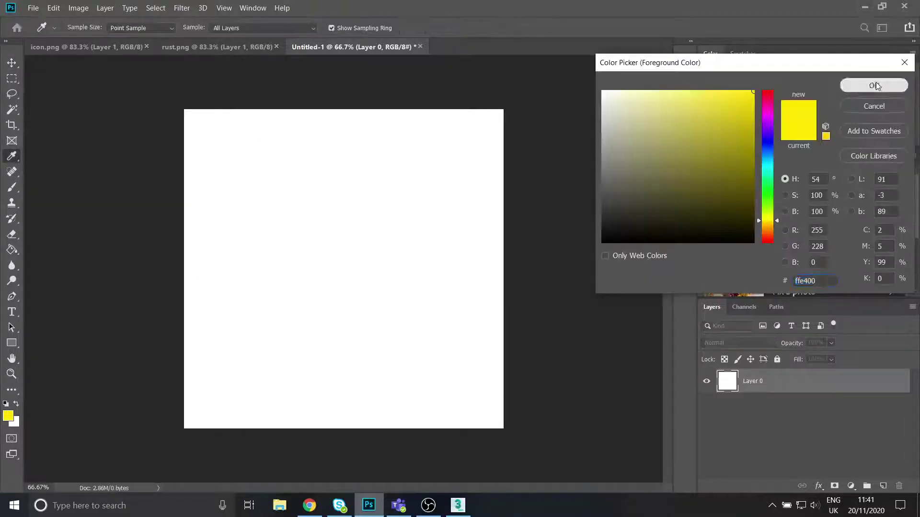
{"action": "left_click", "coordinate": [873, 86]}
{"action": "key", "text": "g"}
{"action": "left_click", "coordinate": [288, 266]}
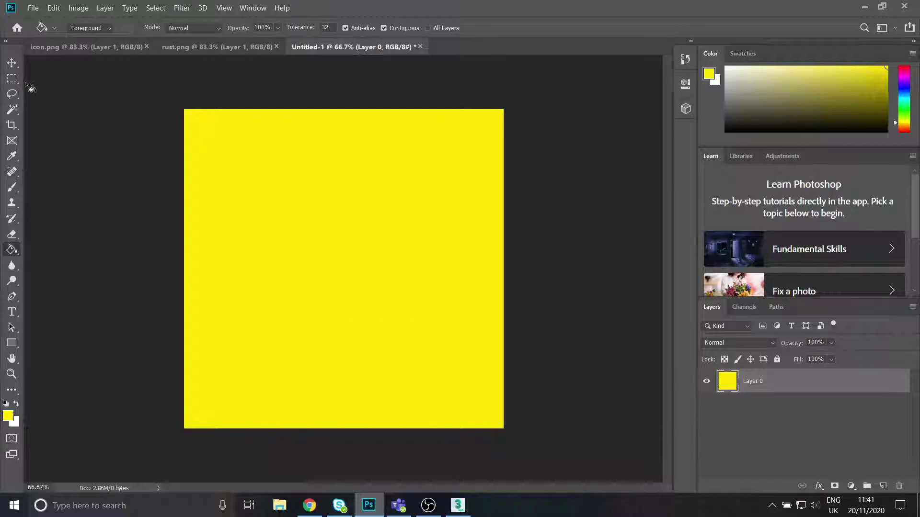
Copy the radiation symbol from icon.png into the new document, centered horizontally on the yellow canvas
{"action": "key", "text": "v"}
{"action": "left_click", "coordinate": [200, 46]}
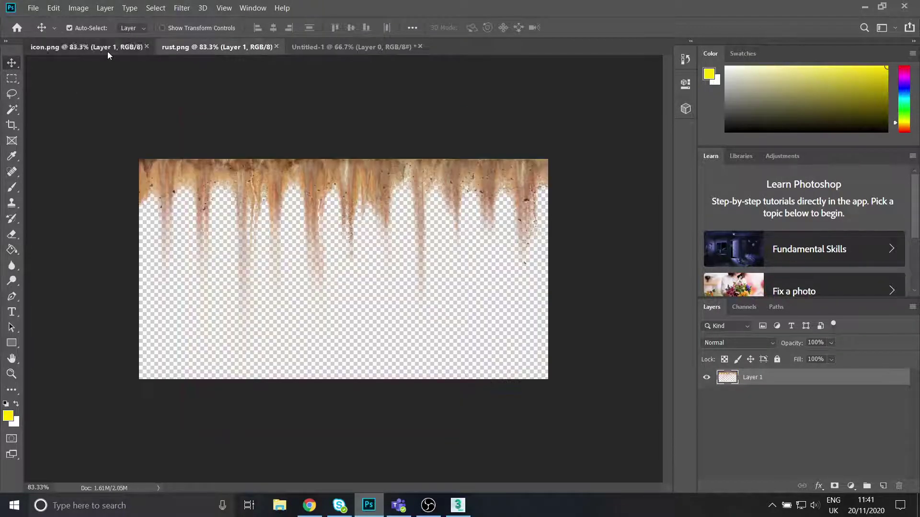
{"action": "left_click", "coordinate": [107, 52]}
{"action": "left_click", "coordinate": [177, 48]}
{"action": "left_click", "coordinate": [111, 45]}
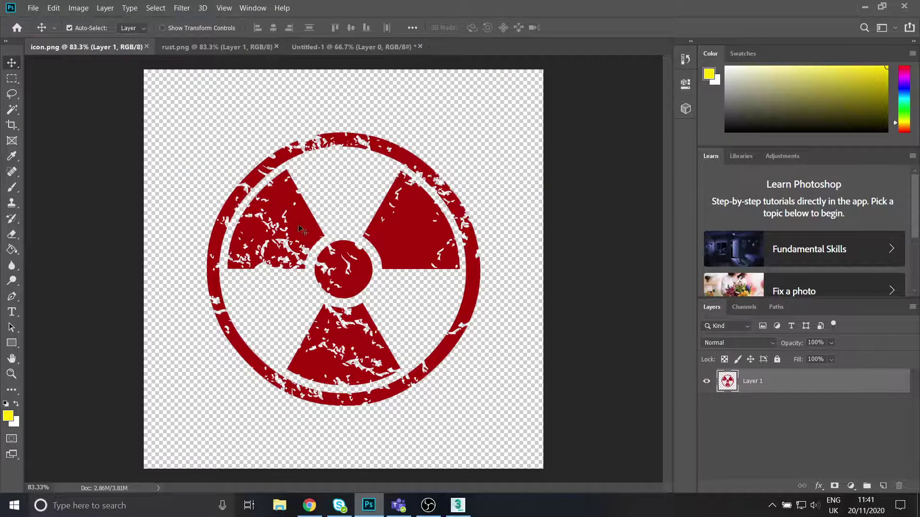
{"action": "left_click_drag", "start_coordinate": [302, 230], "coordinate": [352, 85]}
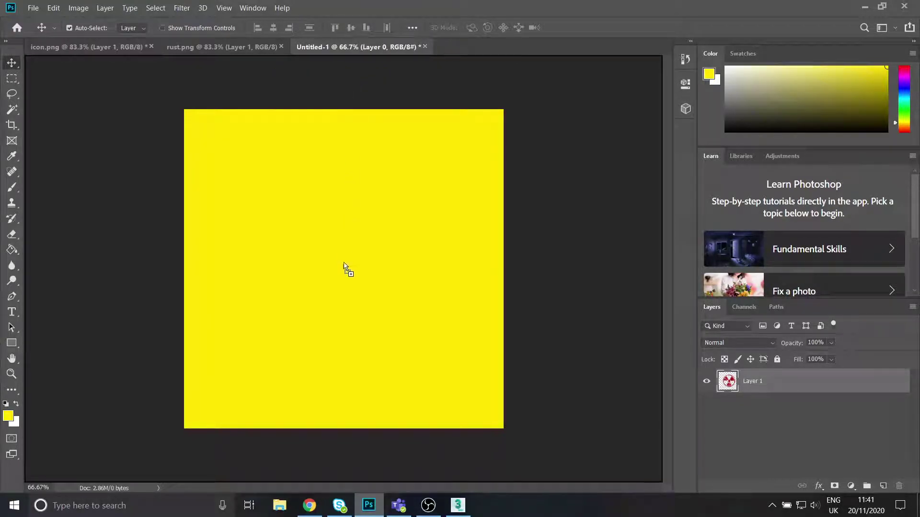
{"action": "mouse_move", "coordinate": [344, 265]}
{"action": "left_mouse_down"}
{"action": "mouse_move", "coordinate": [358, 277]}
{"action": "mouse_move", "coordinate": [360, 269]}
{"action": "left_mouse_up"}
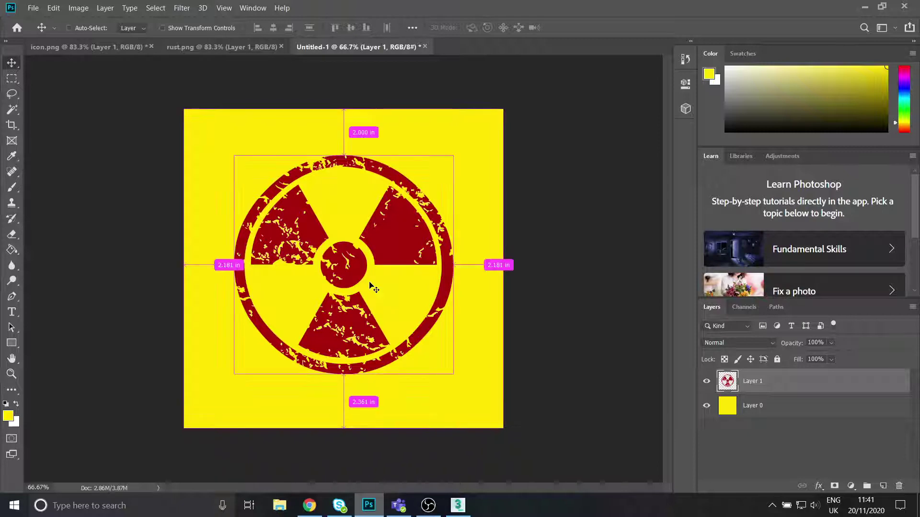
Scale the radiation symbol to 44.71% and center it on the canvas at X 500 px, Y 500 px
{"action": "key", "text": "ctrl+t"}
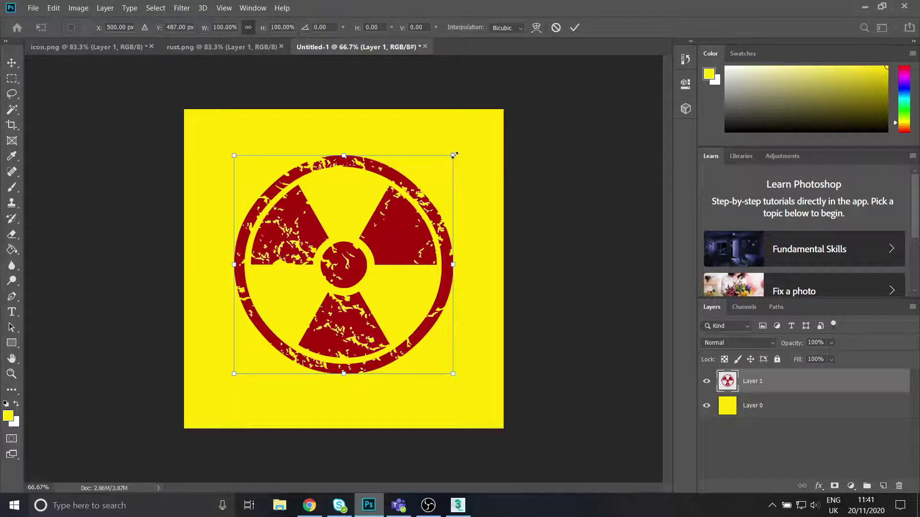
{"action": "left_click_drag", "start_coordinate": [454, 156], "coordinate": [313, 262]}
{"action": "left_click_drag", "start_coordinate": [311, 317], "coordinate": [365, 264]}
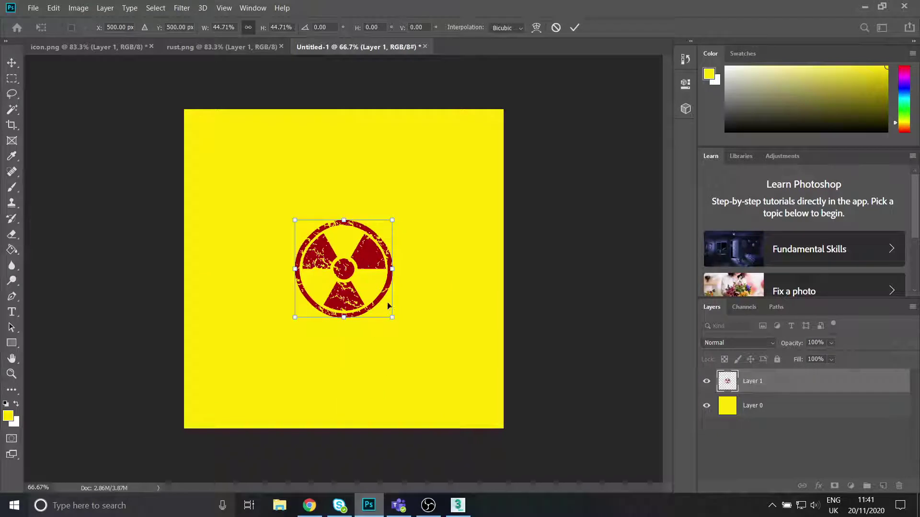
{"action": "key", "text": "Return"}
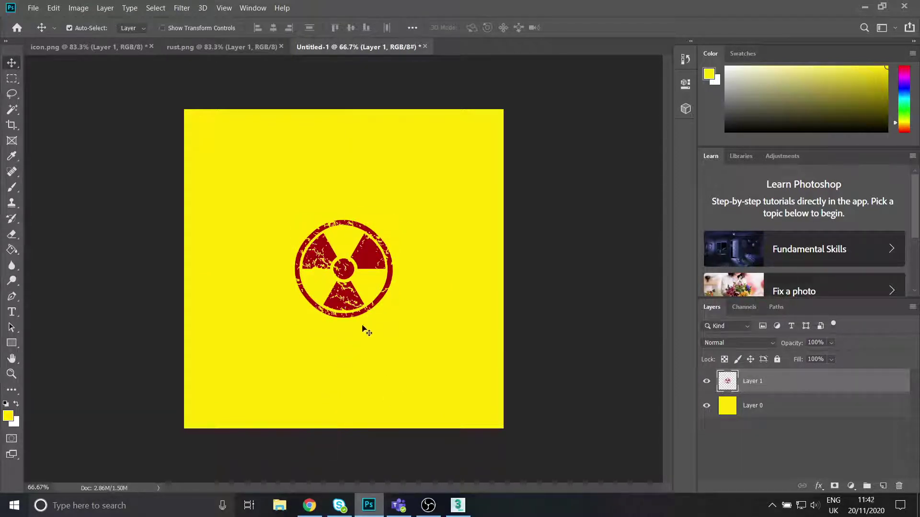
{"action": "left_click", "coordinate": [457, 504]}
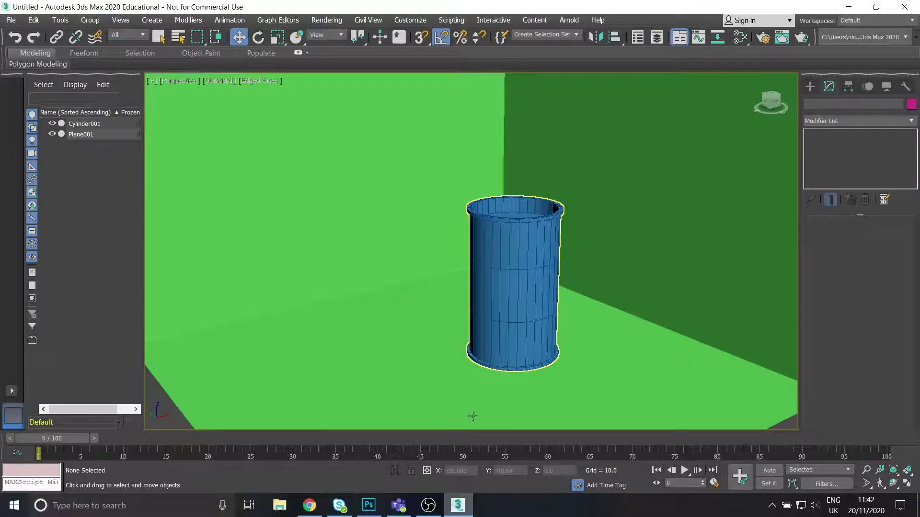
{"action": "left_click", "coordinate": [368, 505]}
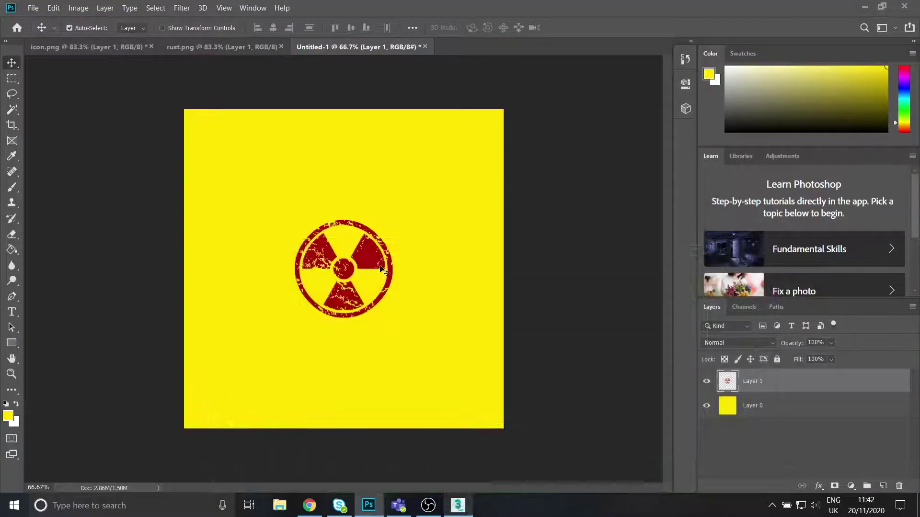
Copy the rust drips from rust.png into the yellow document and align them with the canvas's top edge
{"action": "left_click", "coordinate": [237, 51]}
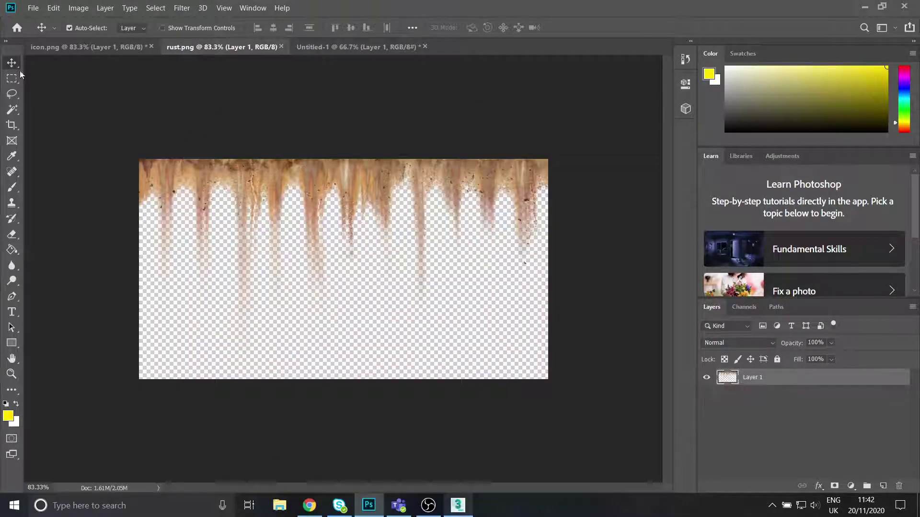
{"action": "left_click_drag", "start_coordinate": [230, 185], "coordinate": [379, 224]}
{"action": "left_click_drag", "start_coordinate": [342, 158], "coordinate": [335, 128]}
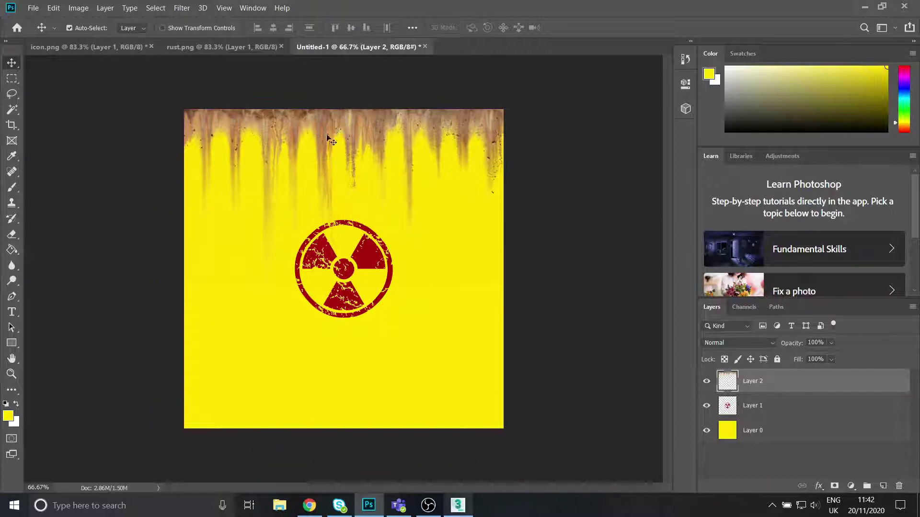
Duplicate the rust layer and move the copy down so its upper edge meets the top of the radiation symbol
{"action": "right_click", "coordinate": [760, 380]}
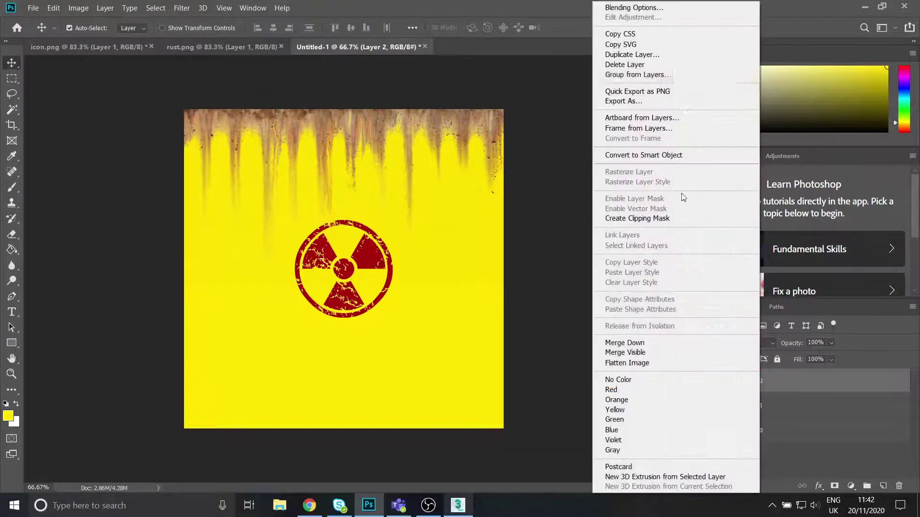
{"action": "left_click", "coordinate": [632, 54]}
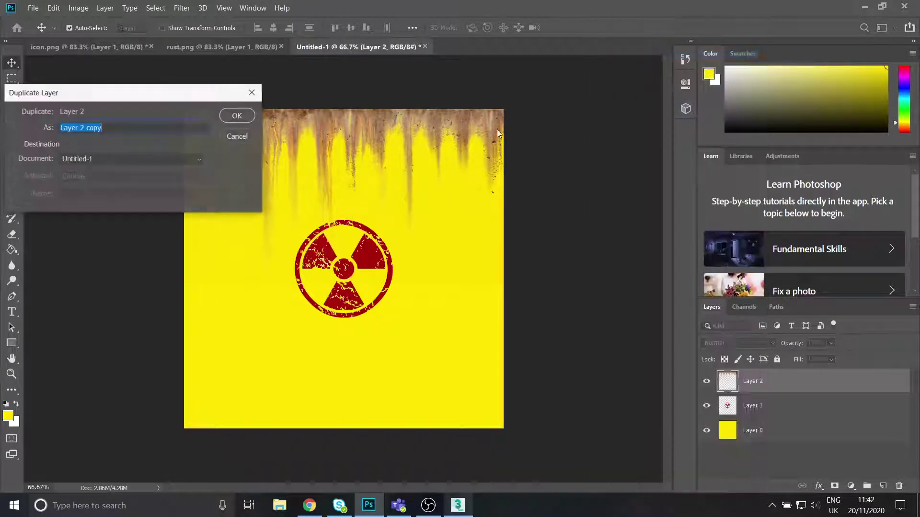
{"action": "left_click", "coordinate": [236, 116]}
{"action": "left_click_drag", "start_coordinate": [330, 135], "coordinate": [330, 246]}
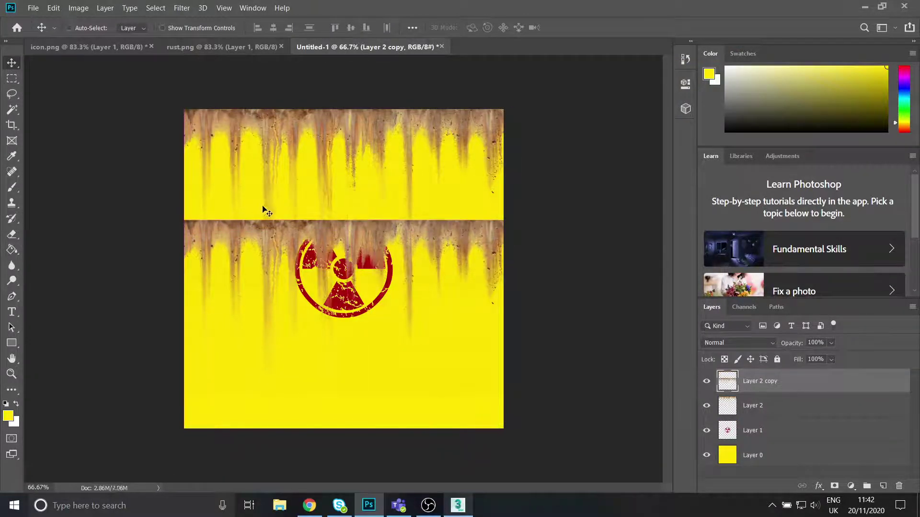
Rotate the rust copy about 180 degrees and align it with the canvas's bottom edge
{"action": "key", "text": "ctrl+t"}
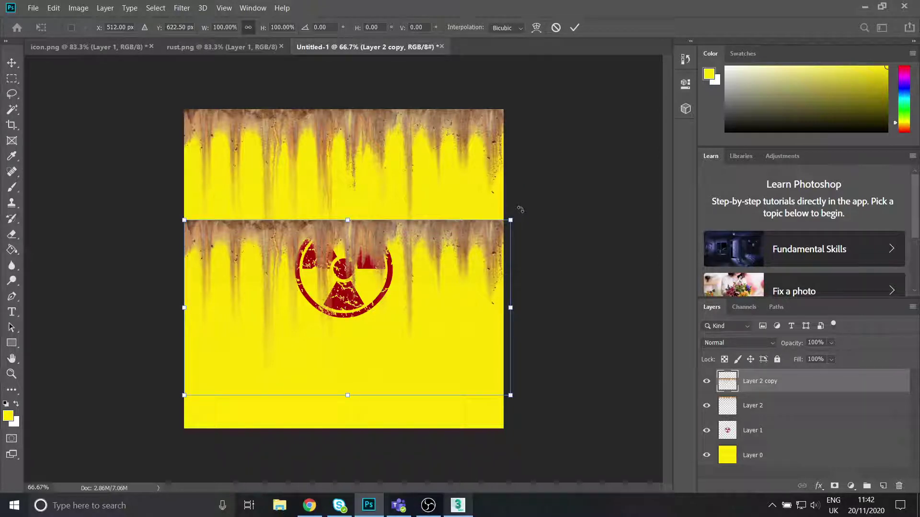
{"action": "left_click_drag", "start_coordinate": [520, 210], "coordinate": [238, 370]}
{"action": "left_click_drag", "start_coordinate": [323, 380], "coordinate": [324, 411]}
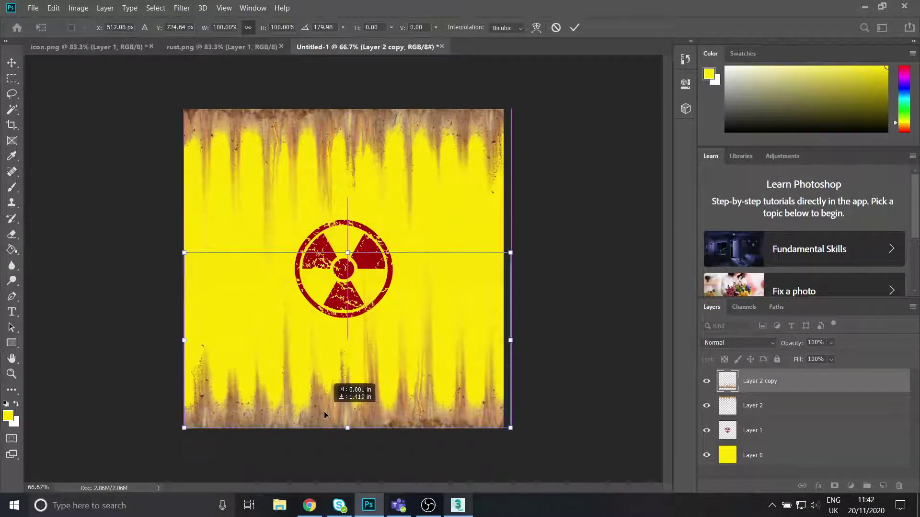
{"action": "left_click_drag", "start_coordinate": [323, 414], "coordinate": [324, 414]}
{"action": "key", "text": "Return"}
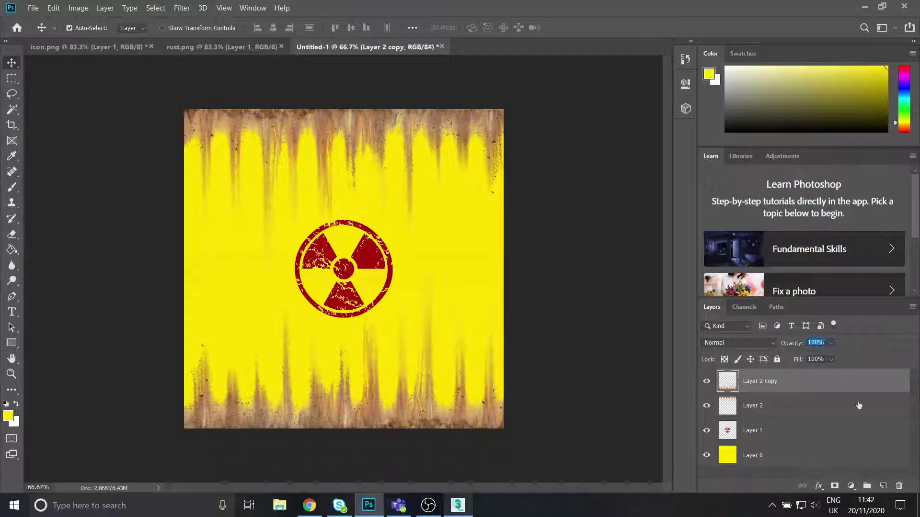
Set the opacity of both rust layers to 90%
{"action": "type", "text": "90"}
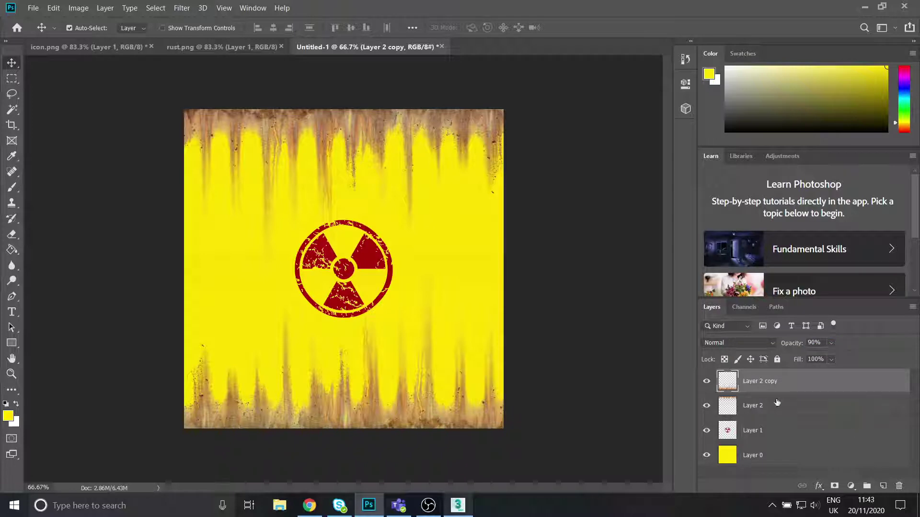
{"action": "left_click", "coordinate": [777, 404]}
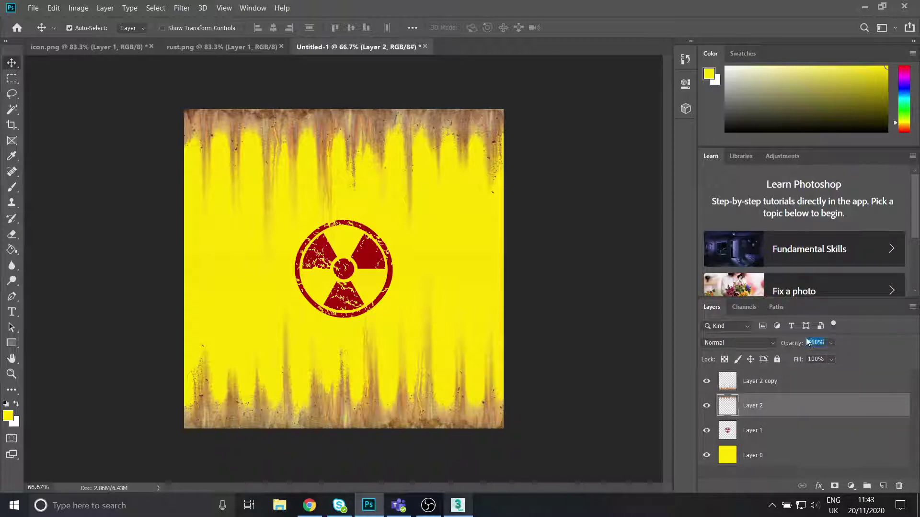
{"action": "type", "text": "90"}
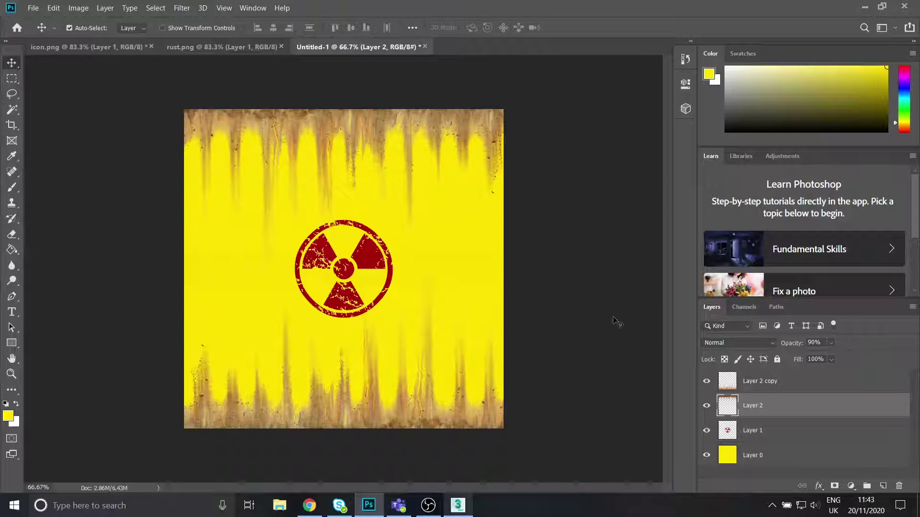
Add a new layer above the rust copy and write TOXIC on it in 48 pt text over the radiation symbol
{"action": "left_click", "coordinate": [782, 383]}
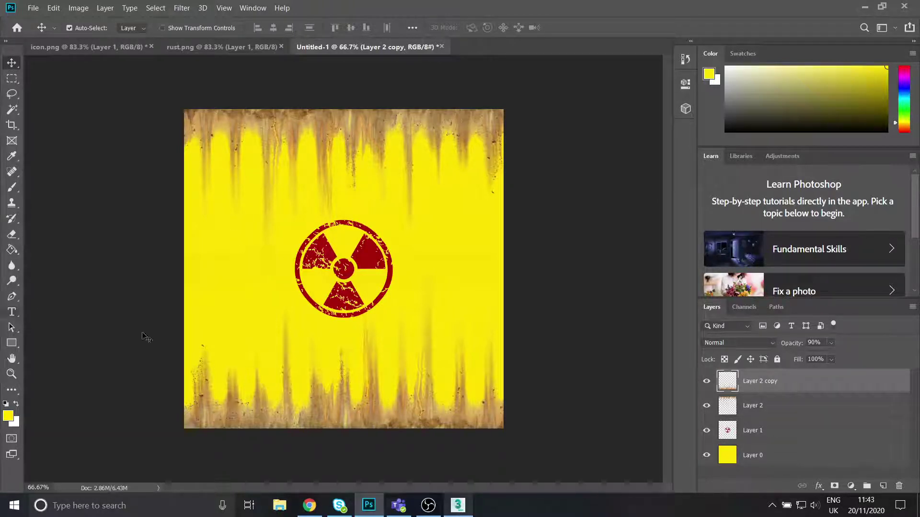
{"action": "left_click", "coordinate": [882, 486]}
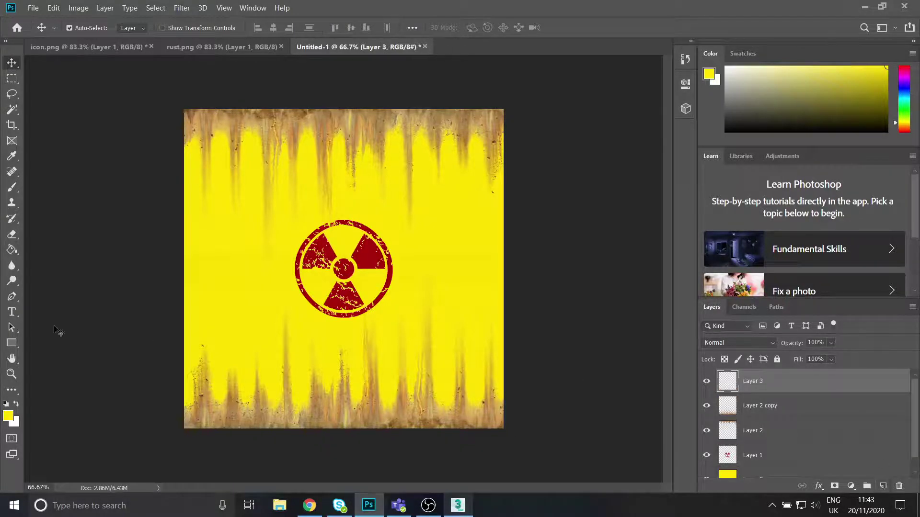
{"action": "left_click", "coordinate": [10, 314]}
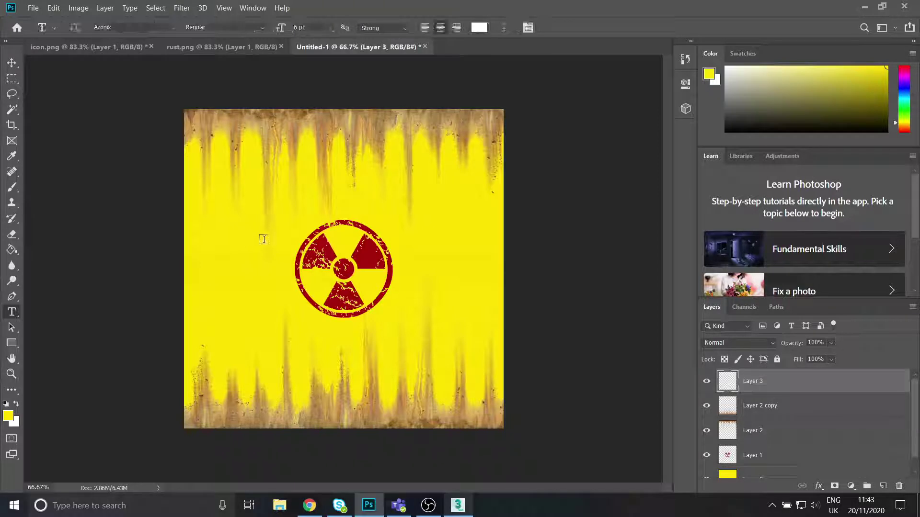
{"action": "left_click_drag", "start_coordinate": [221, 212], "coordinate": [459, 283]}
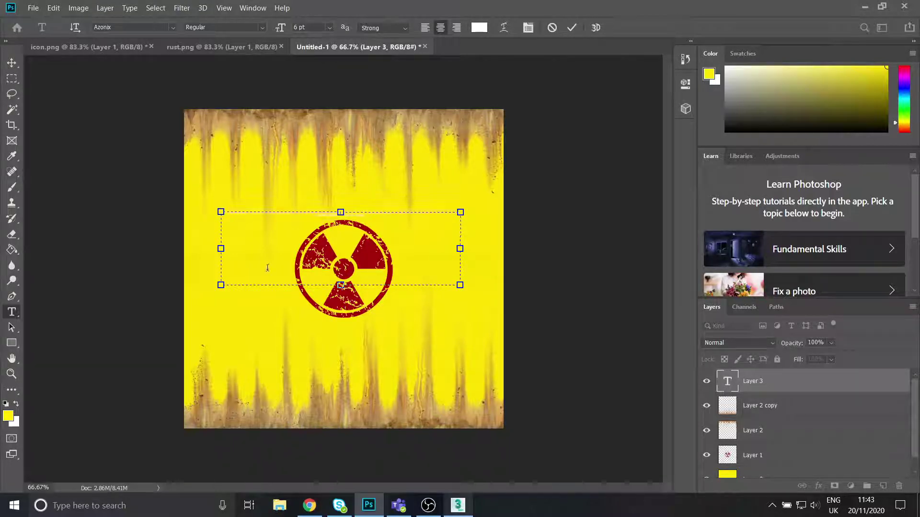
{"action": "left_click", "coordinate": [330, 27]}
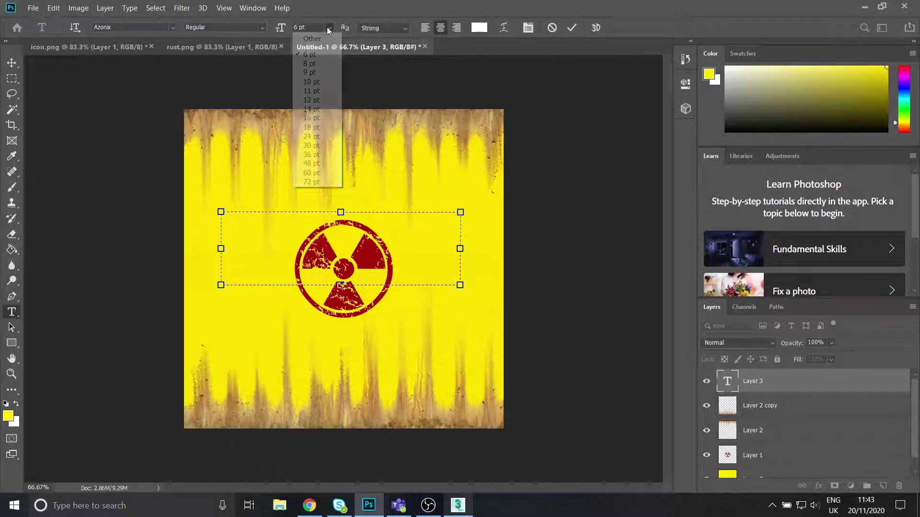
{"action": "left_click", "coordinate": [317, 164]}
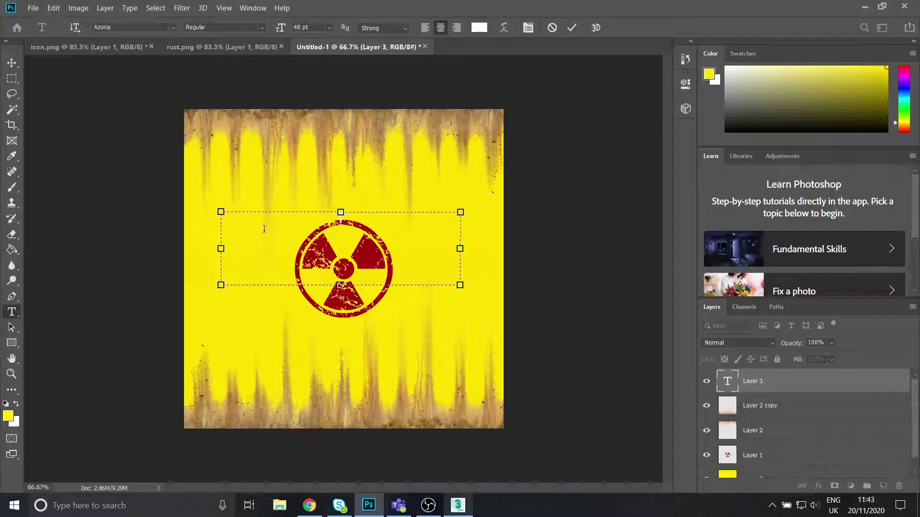
{"action": "type", "text": "TOXIC"}
Colour the TOXIC text red and move it beside the radiation symbol
{"action": "key", "text": "shift+Left"}
{"action": "key", "text": "shift+Left"}
{"action": "key", "text": "shift+Left"}
{"action": "key", "text": "shift+Left"}
{"action": "key", "text": "shift+Left"}
{"action": "left_click", "coordinate": [479, 28]}
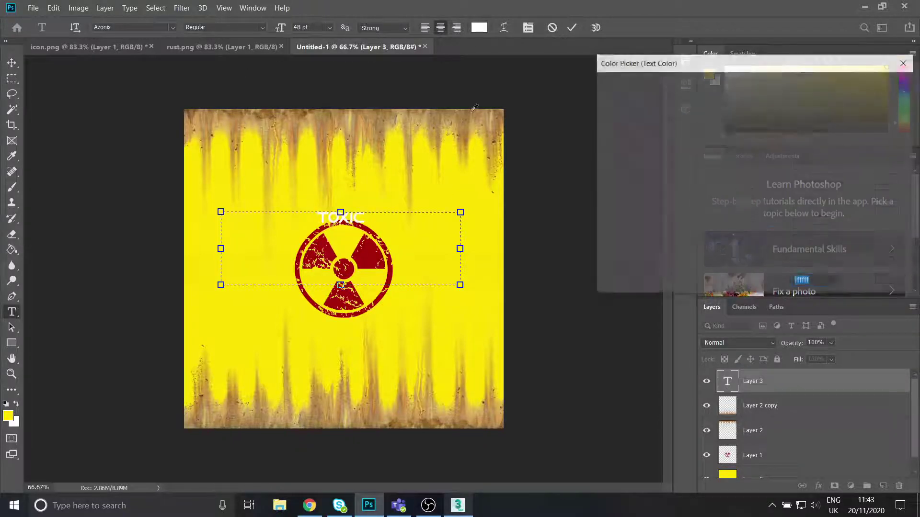
{"action": "left_click", "coordinate": [753, 99]}
{"action": "left_click", "coordinate": [874, 86]}
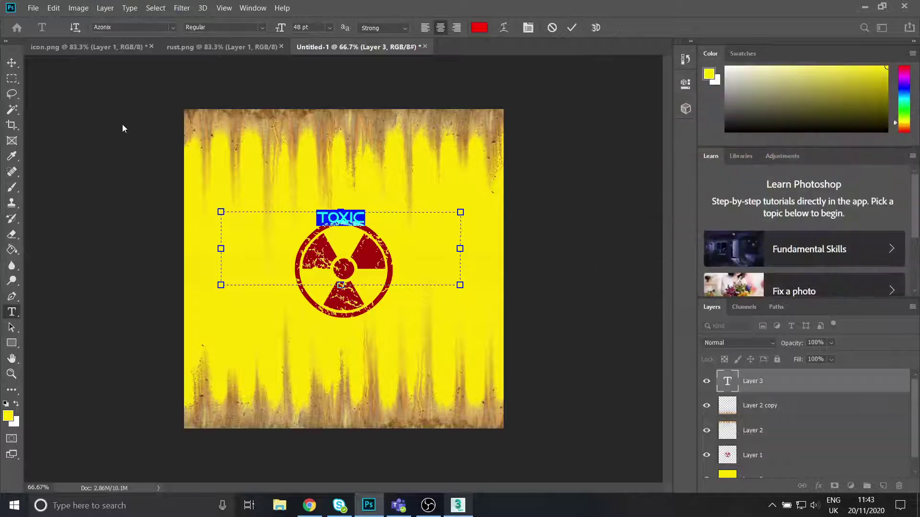
{"action": "left_click", "coordinate": [12, 63]}
{"action": "left_click_drag", "start_coordinate": [355, 229], "coordinate": [434, 264]}
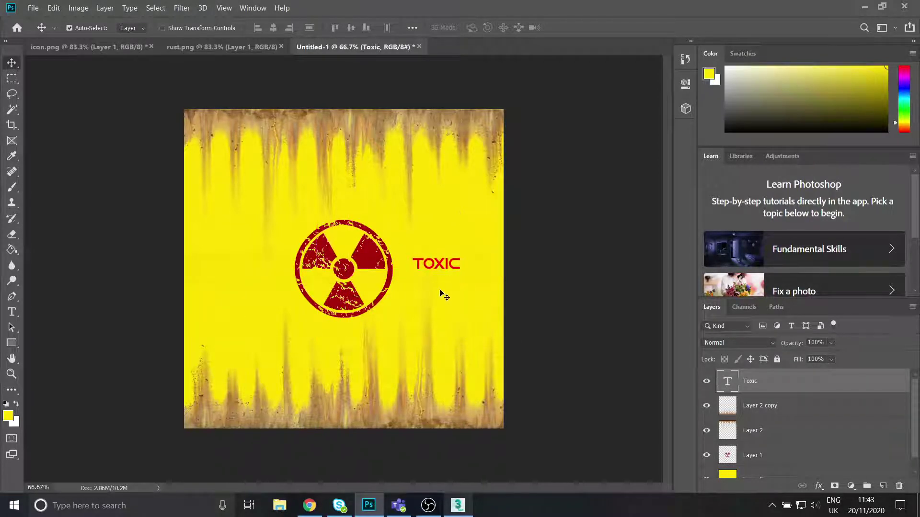
Delete the TOXIC text layer
{"action": "right_click", "coordinate": [749, 390]}
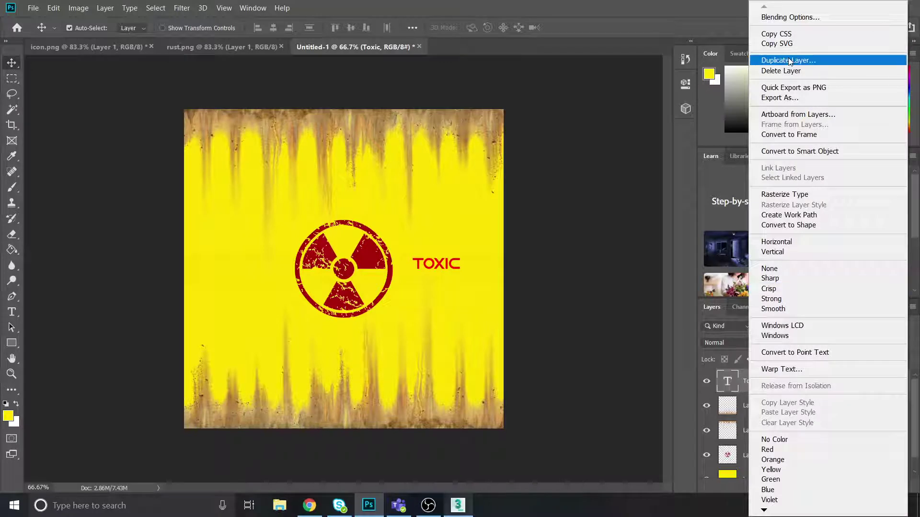
{"action": "left_click", "coordinate": [789, 73]}
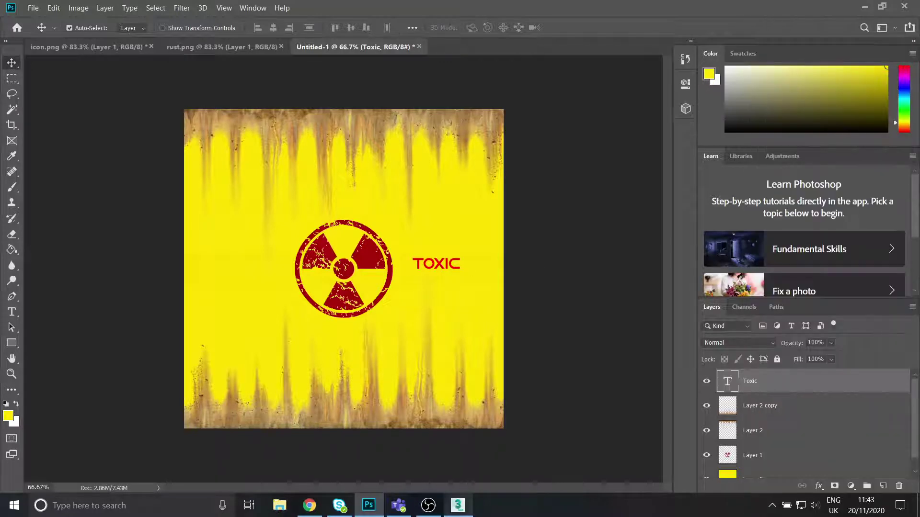
{"action": "key", "text": "Delete"}
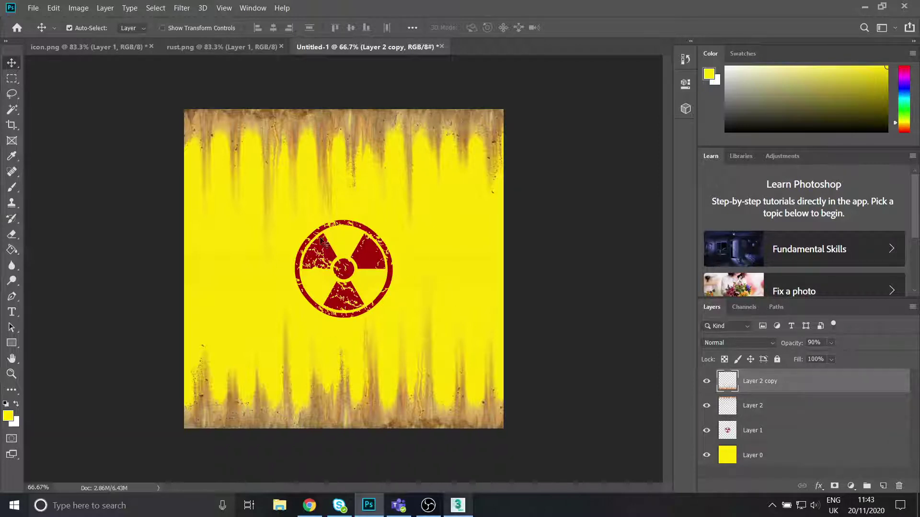
Save the finished texture to the Desktop as a JPEG named barell with maximum quality 12
{"action": "left_click", "coordinate": [33, 8]}
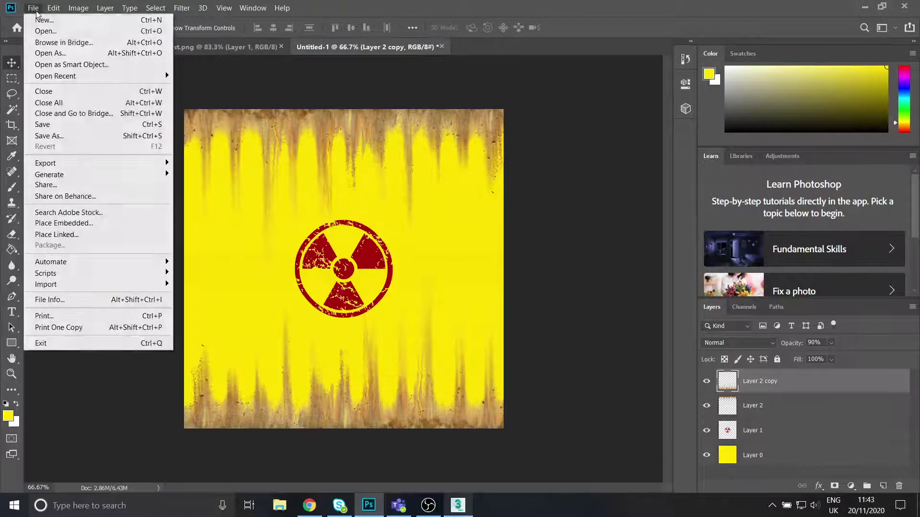
{"action": "left_click", "coordinate": [63, 138]}
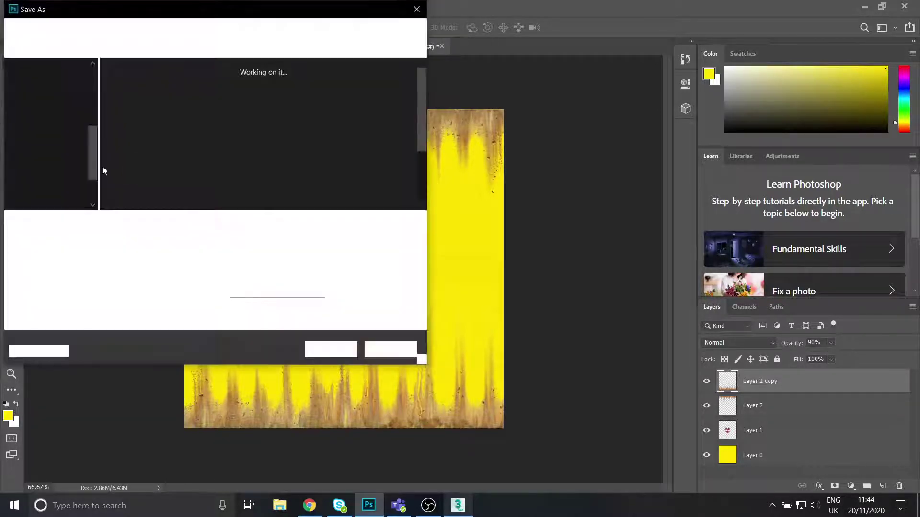
{"action": "scroll", "coordinate": [67, 154], "scroll_direction": "down", "scroll_amount": 1}
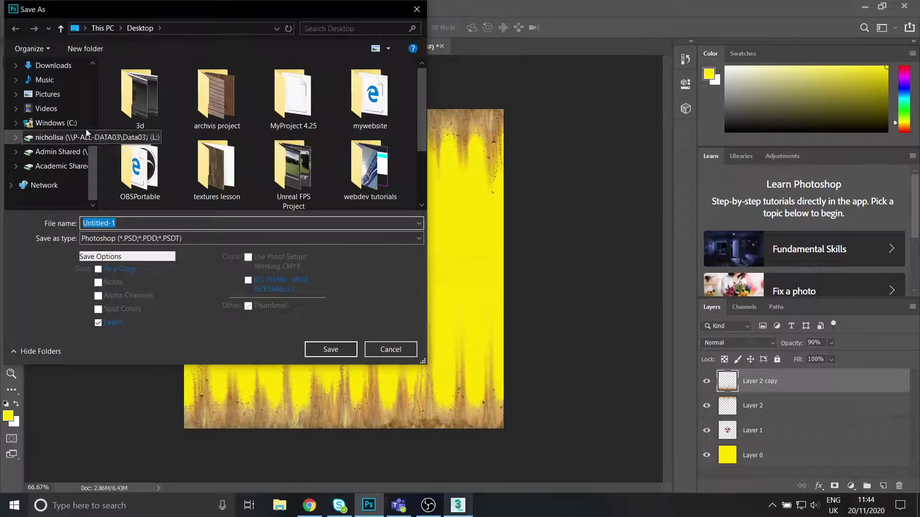
{"action": "scroll", "coordinate": [55, 110], "scroll_direction": "up", "scroll_amount": 1}
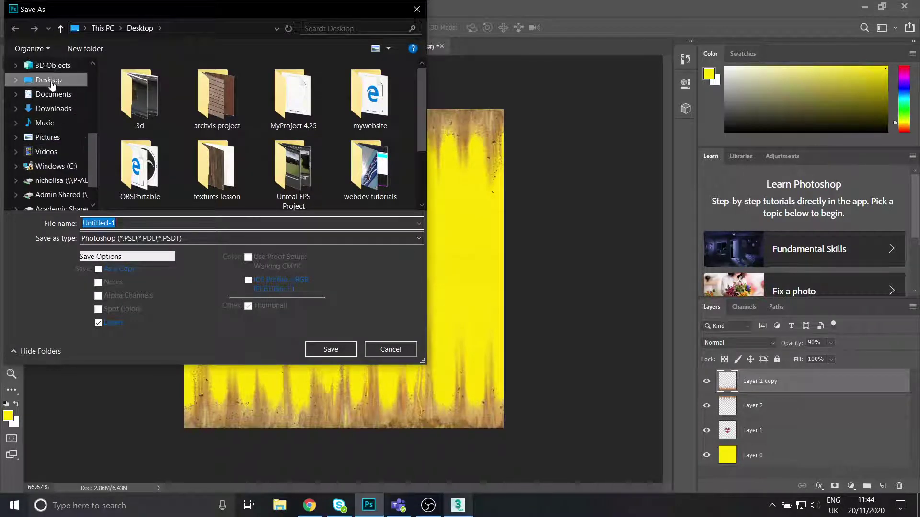
{"action": "left_click", "coordinate": [48, 80]}
{"action": "left_click", "coordinate": [122, 239]}
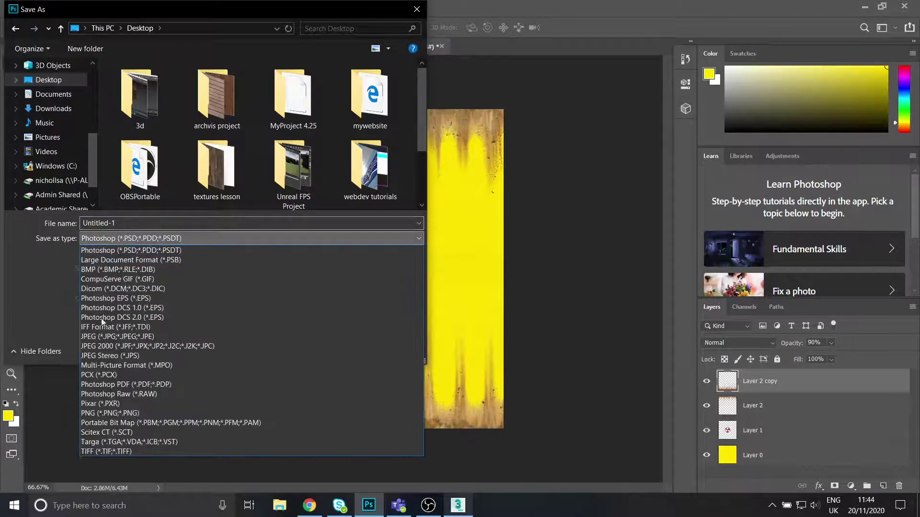
{"action": "left_click", "coordinate": [122, 345]}
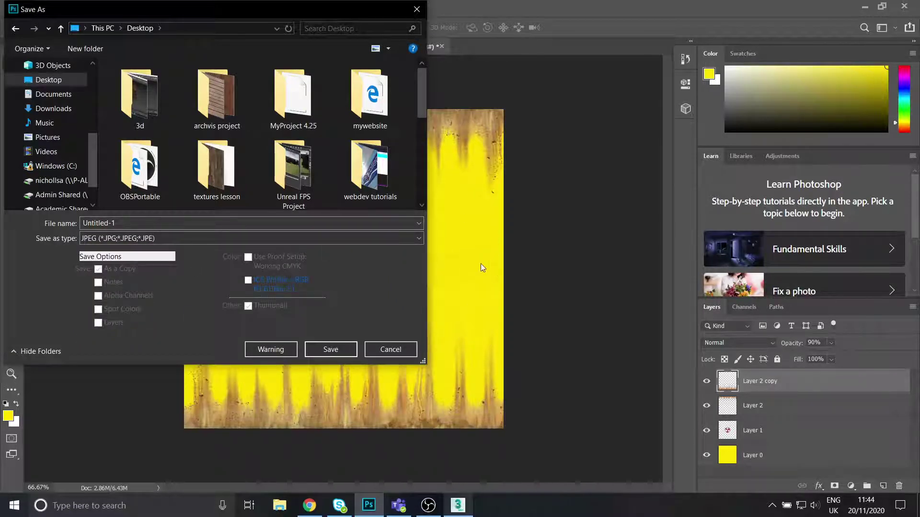
{"action": "left_click_drag", "start_coordinate": [125, 223], "coordinate": [50, 223]}
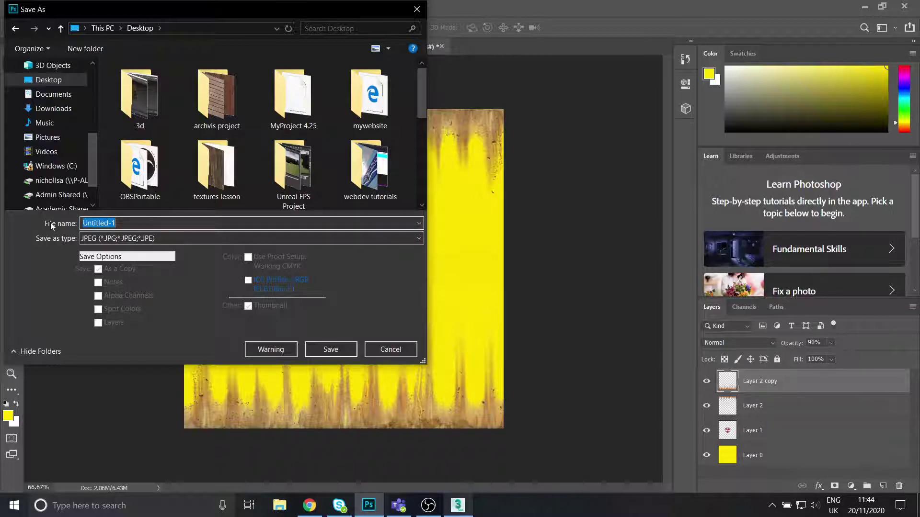
{"action": "type", "text": "barell"}
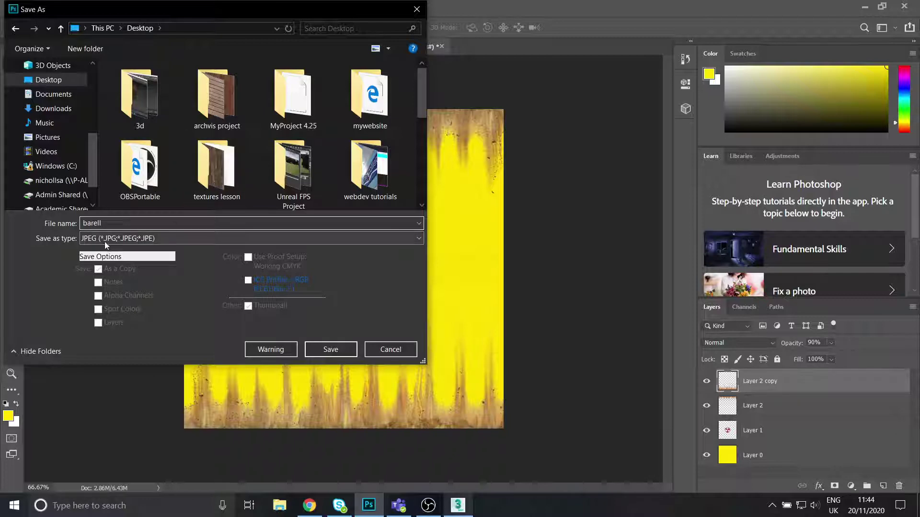
{"action": "left_click", "coordinate": [316, 352]}
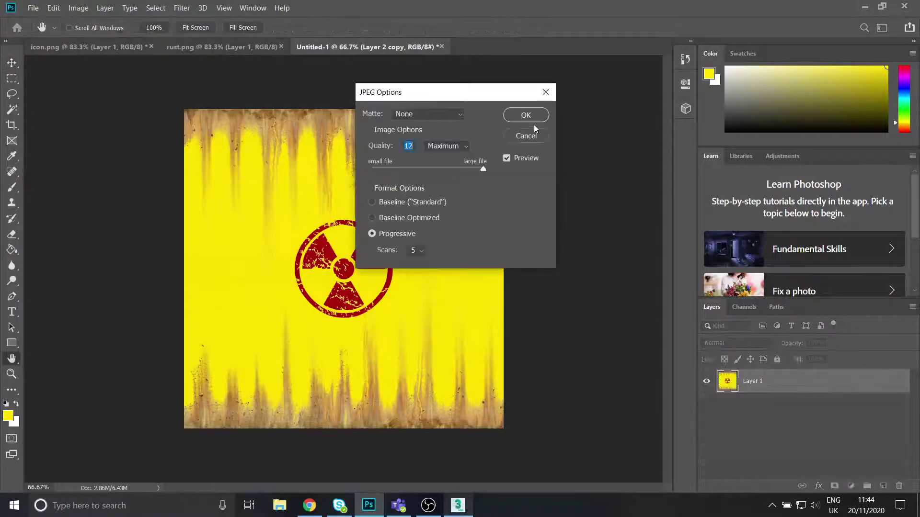
{"action": "left_click", "coordinate": [534, 122]}
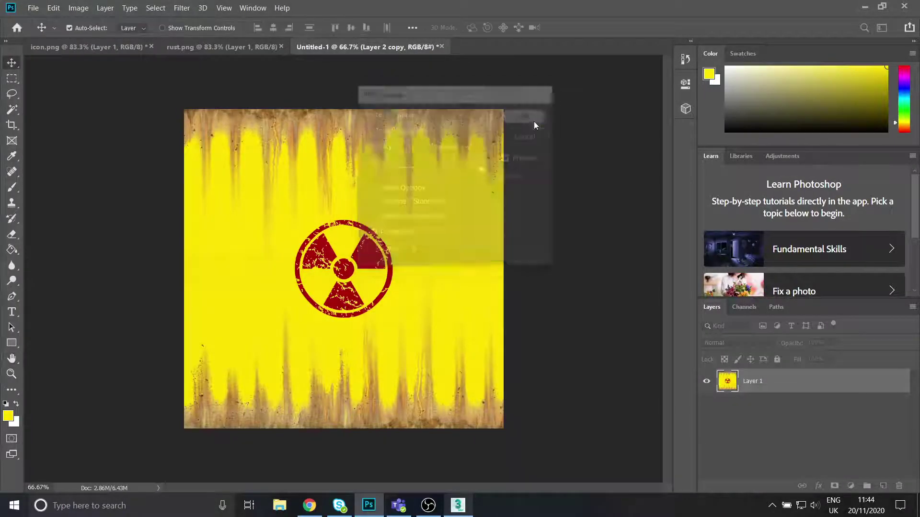
Switch to 3ds Max and delete both old materials and their bitmap maps from the Slate Material Editor
{"action": "left_click", "coordinate": [458, 506]}
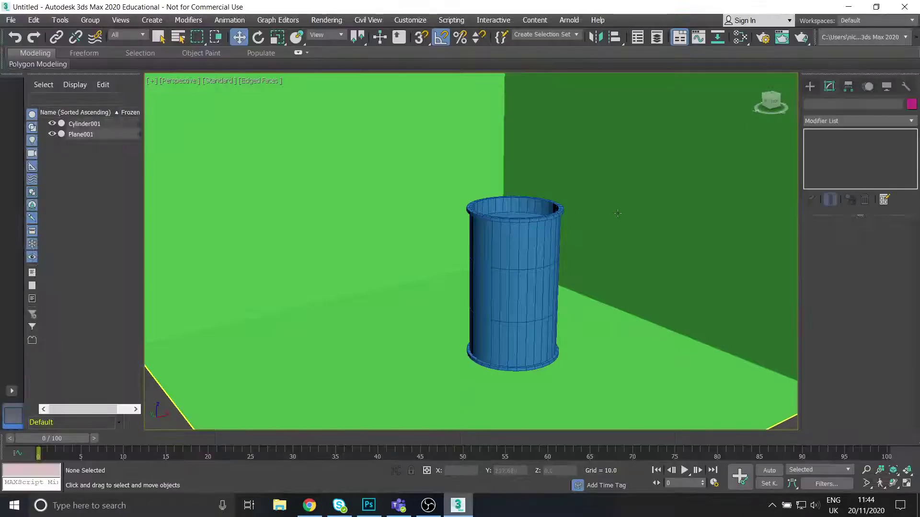
{"action": "middle_click_drag", "start_coordinate": [609, 215], "coordinate": [570, 219]}
{"action": "left_click", "coordinate": [740, 36]}
{"action": "left_click", "coordinate": [740, 38]}
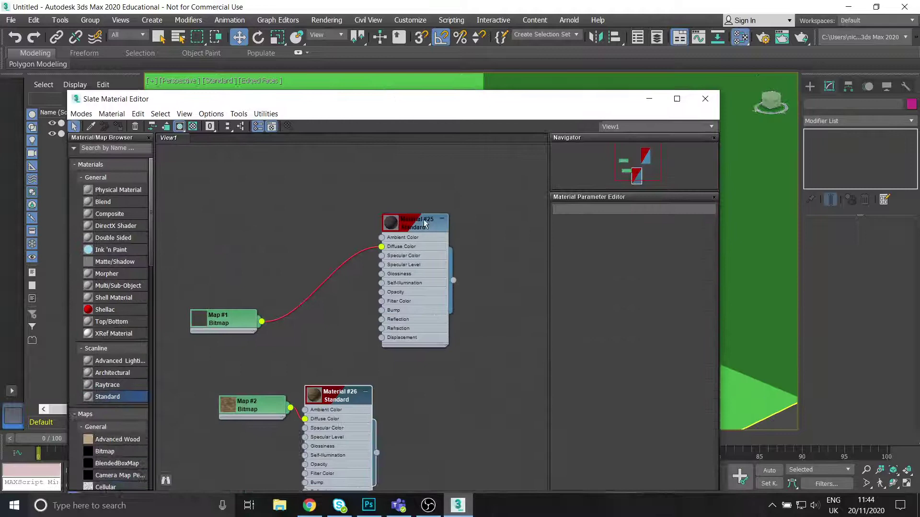
{"action": "left_click", "coordinate": [424, 223]}
{"action": "key", "text": "Delete"}
{"action": "left_click", "coordinate": [338, 395]}
{"action": "key", "text": "Delete"}
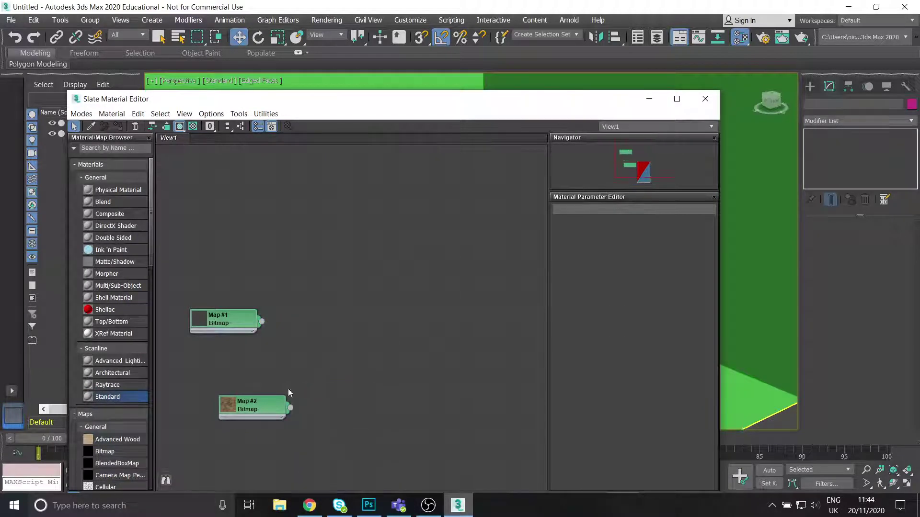
{"action": "left_click", "coordinate": [280, 403]}
{"action": "key", "text": "Delete"}
{"action": "left_click", "coordinate": [232, 329]}
{"action": "key", "text": "Delete"}
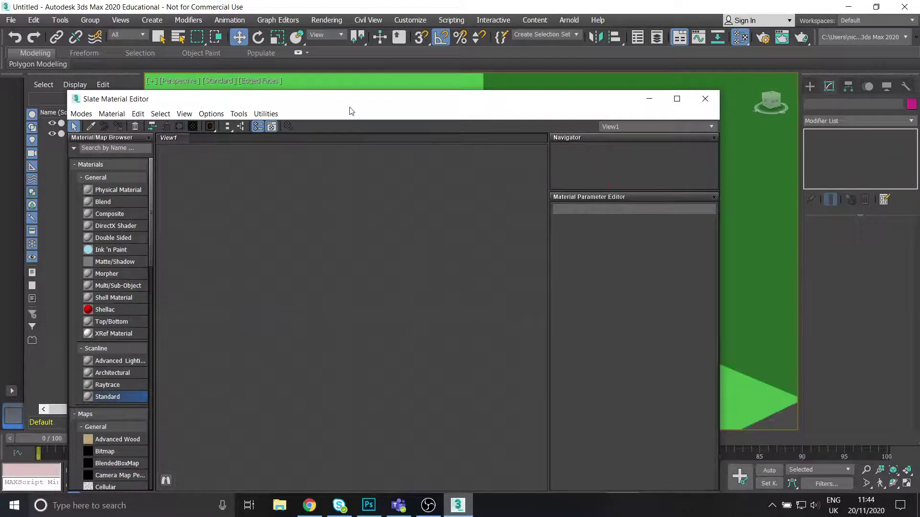
Create a Standard material with a Bitmap map of barell.jpg from the Desktop feeding its Diffuse Color
{"action": "left_click_drag", "start_coordinate": [349, 108], "coordinate": [337, 44]}
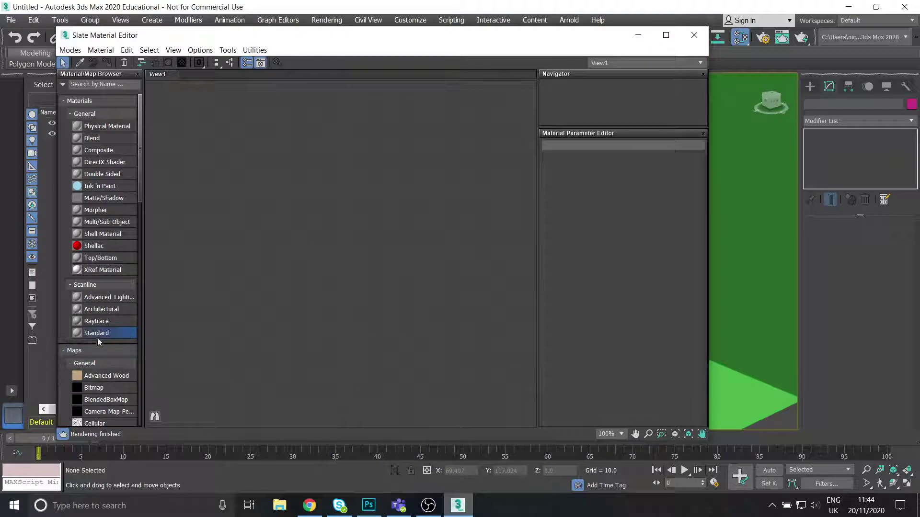
{"action": "left_click_drag", "start_coordinate": [97, 336], "coordinate": [330, 145]}
{"action": "mouse_move", "coordinate": [355, 152]}
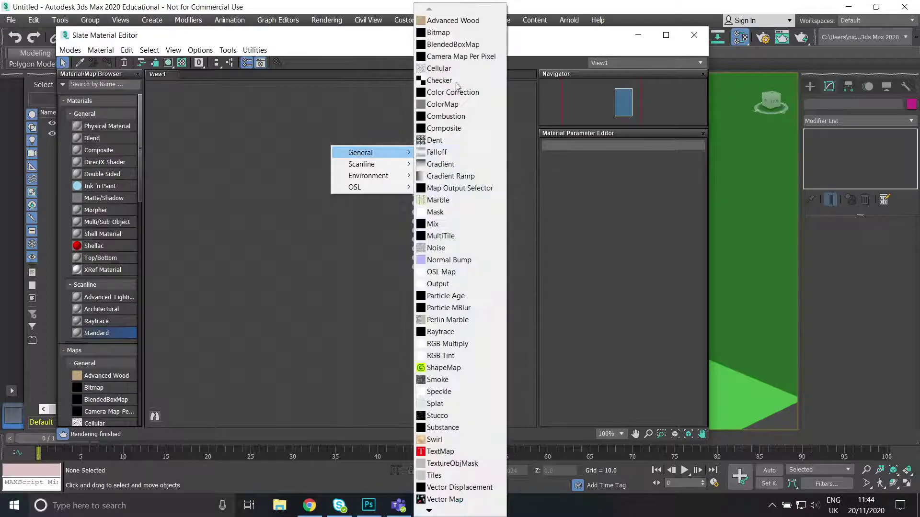
{"action": "left_click", "coordinate": [438, 32]}
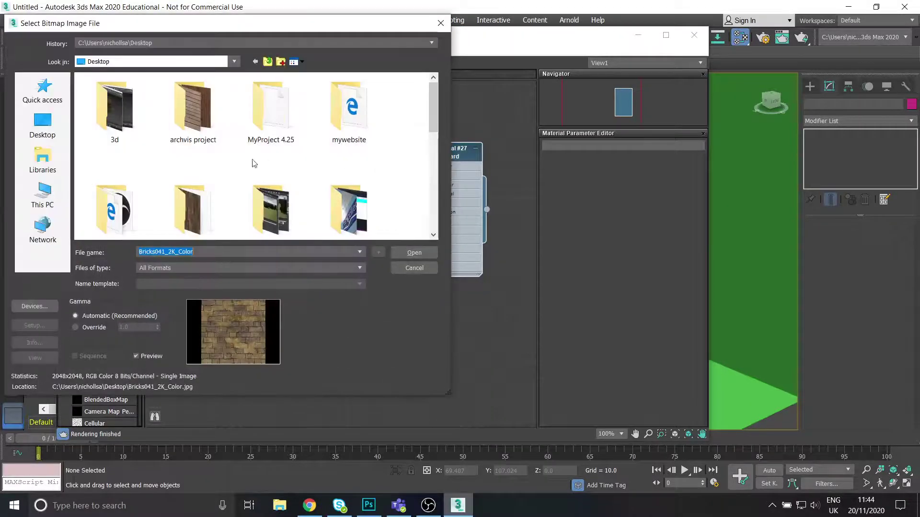
{"action": "scroll", "coordinate": [238, 164], "scroll_direction": "down", "scroll_amount": 5}
{"action": "left_click", "coordinate": [355, 204]}
{"action": "scroll", "coordinate": [312, 202], "scroll_direction": "up", "scroll_amount": 1}
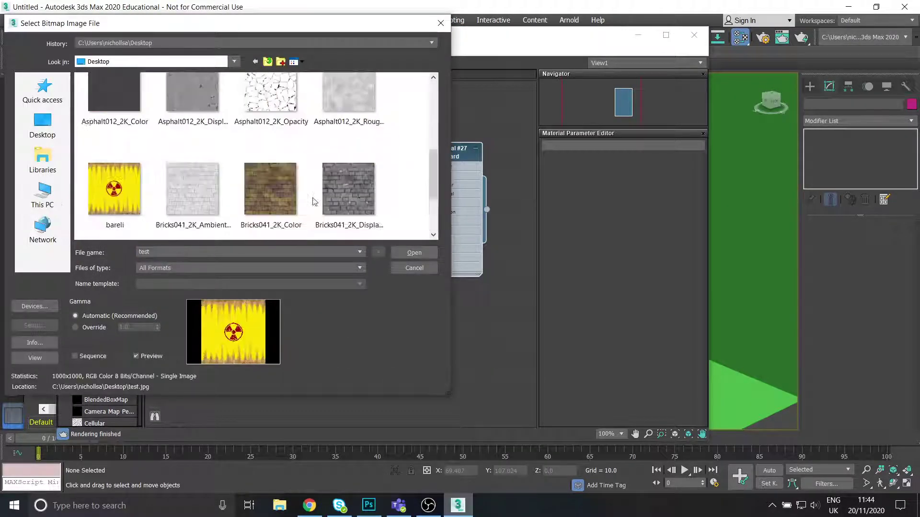
{"action": "scroll", "coordinate": [340, 205], "scroll_direction": "down", "scroll_amount": 1}
{"action": "scroll", "coordinate": [341, 205], "scroll_direction": "up", "scroll_amount": 1}
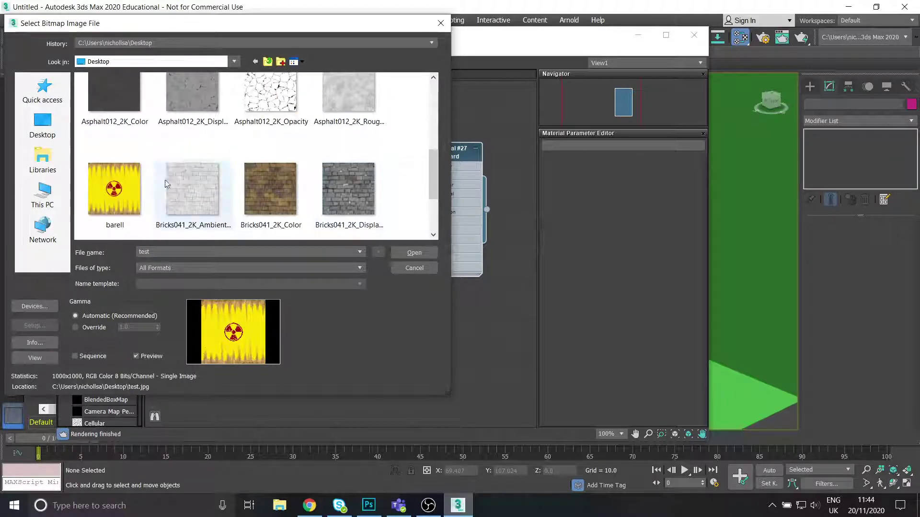
{"action": "left_click", "coordinate": [101, 217]}
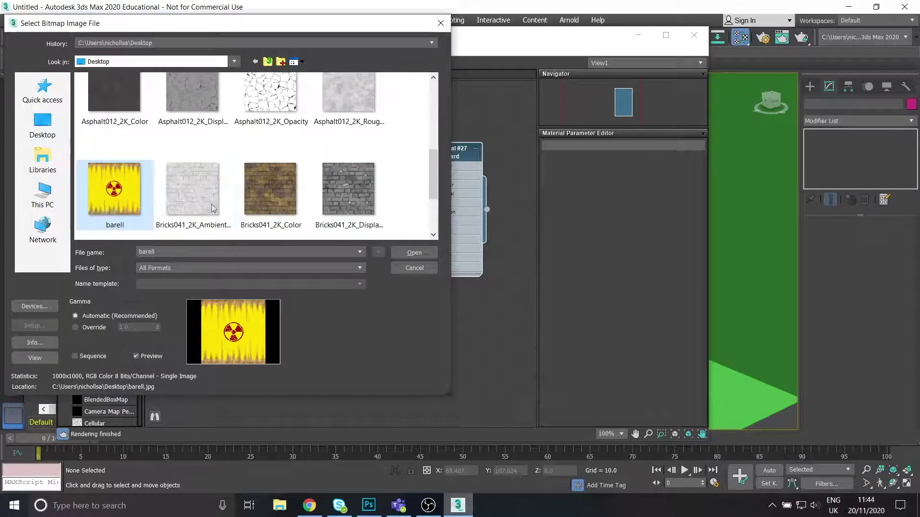
{"action": "left_click", "coordinate": [416, 253]}
{"action": "left_click_drag", "start_coordinate": [361, 153], "coordinate": [279, 154]}
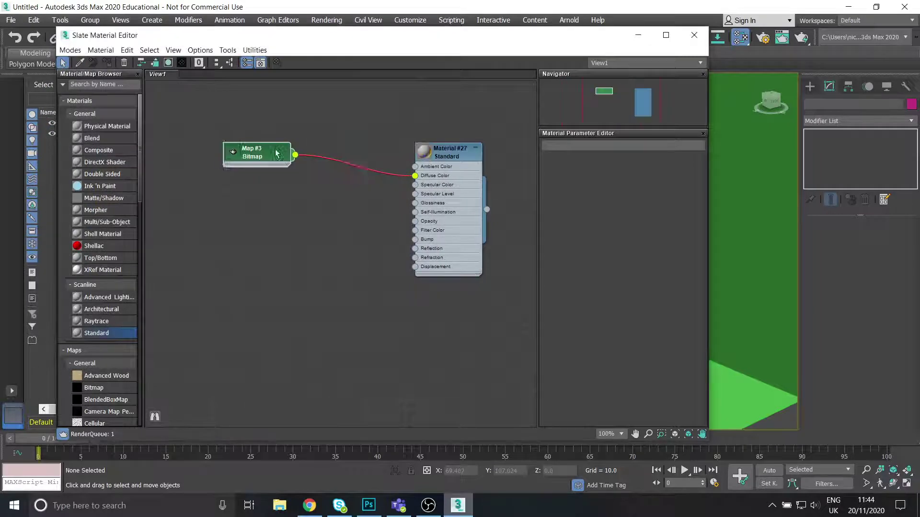
{"action": "left_click_drag", "start_coordinate": [452, 150], "coordinate": [366, 141]}
Select the barrel and assign the new radiation-sign material to it
{"action": "left_click_drag", "start_coordinate": [586, 39], "coordinate": [363, 54]}
{"action": "left_click", "coordinate": [508, 246]}
{"action": "left_click", "coordinate": [521, 251]}
{"action": "key", "text": "z"}
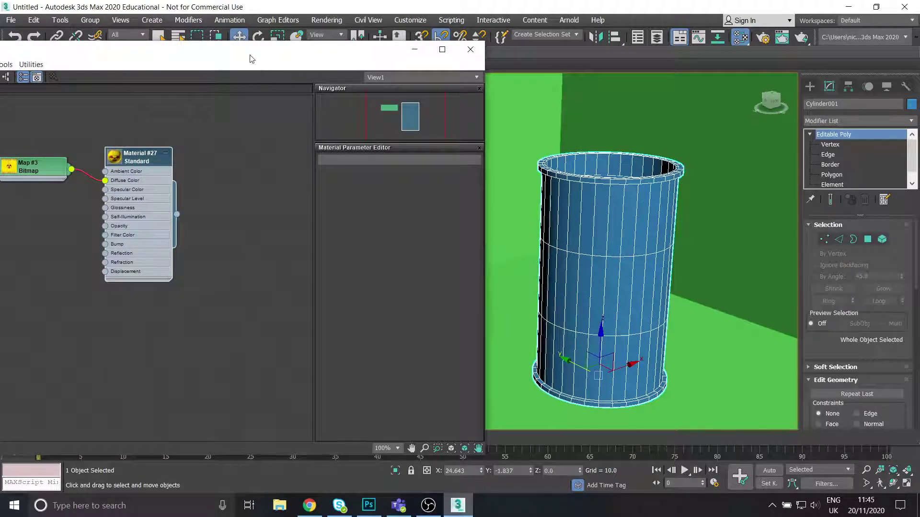
{"action": "left_click_drag", "start_coordinate": [257, 53], "coordinate": [344, 39]}
{"action": "left_click_drag", "start_coordinate": [114, 36], "coordinate": [204, 35]}
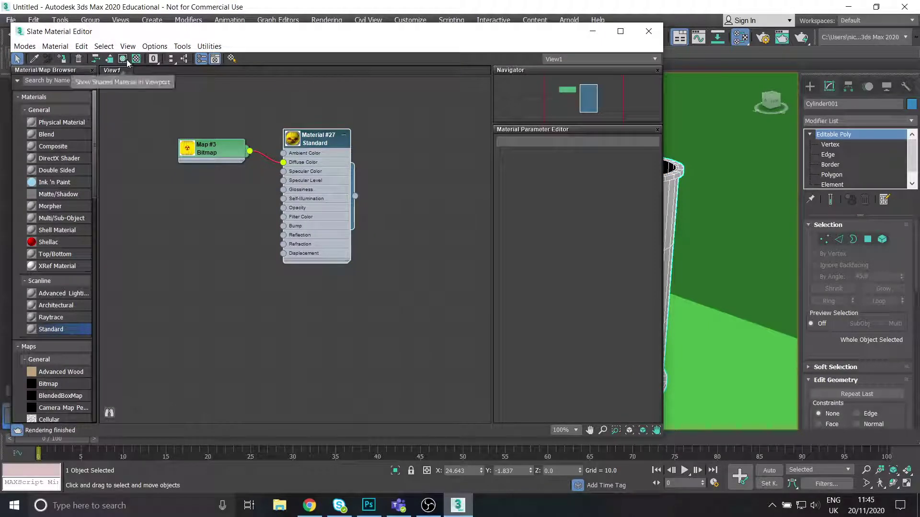
Show the radiation-sign material shaded on the barrel in the viewport and close the Slate Material Editor
{"action": "left_click", "coordinate": [122, 59]}
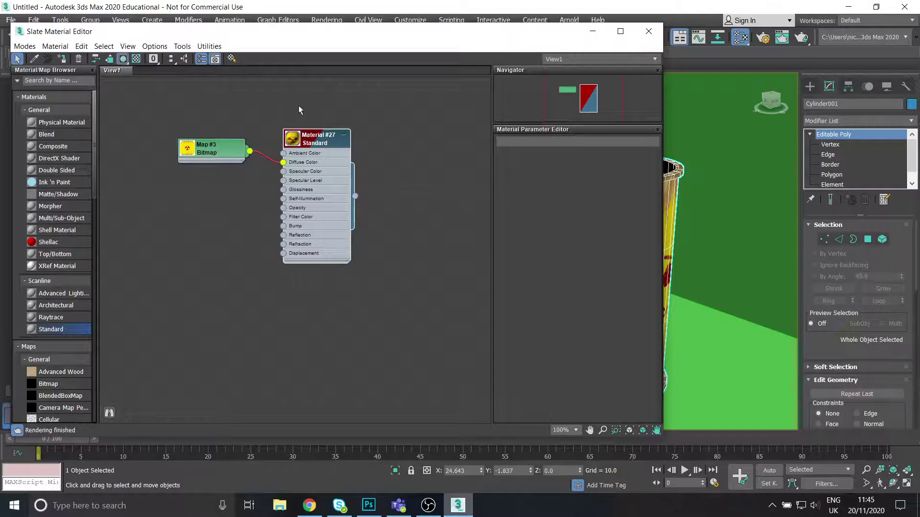
{"action": "left_click_drag", "start_coordinate": [425, 36], "coordinate": [297, 41]}
{"action": "left_click", "coordinate": [520, 36]}
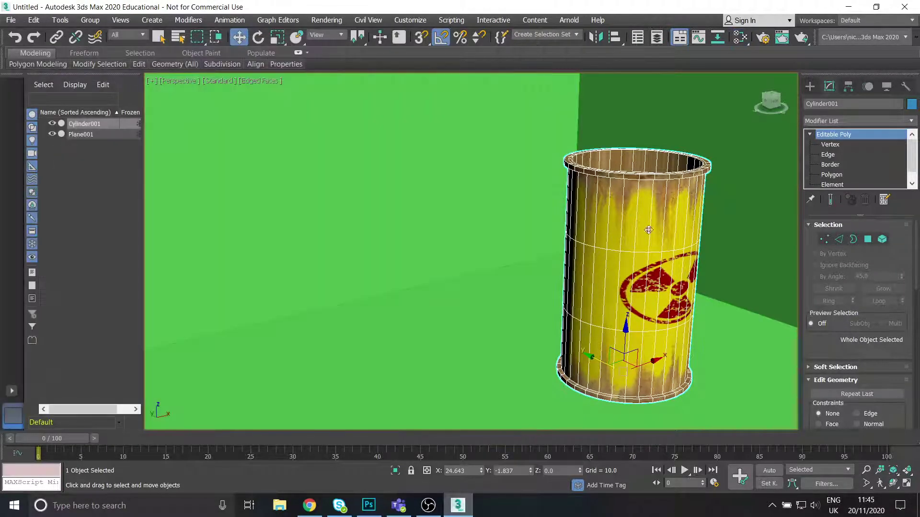
Examine the textured barrel from the front and at an angle to check the proportions of the radiation sign
{"action": "middle_click_drag", "start_coordinate": [644, 221], "coordinate": [587, 223]}
{"action": "scroll", "coordinate": [599, 235], "scroll_direction": "down", "scroll_amount": 3}
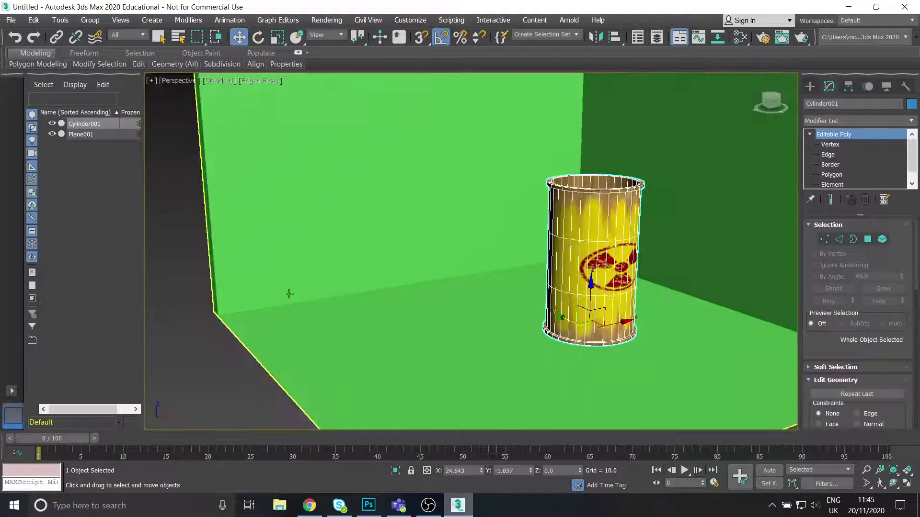
{"action": "left_click", "coordinate": [201, 333]}
{"action": "mouse_move", "coordinate": [638, 277]}
{"action": "middle_mouse_down", "text": "alt"}
{"action": "mouse_move", "coordinate": [612, 259]}
{"action": "mouse_move", "coordinate": [624, 279]}
{"action": "middle_mouse_up", "text": "alt"}
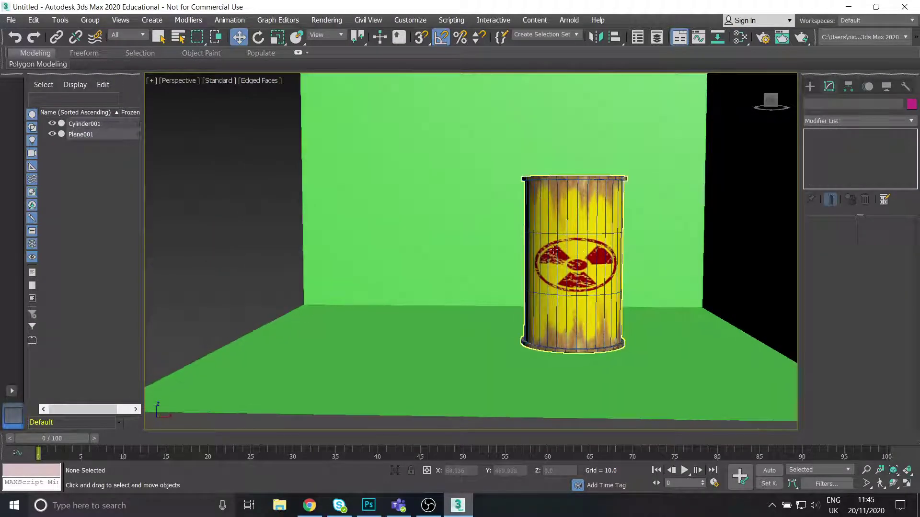
{"action": "left_click", "coordinate": [623, 279]}
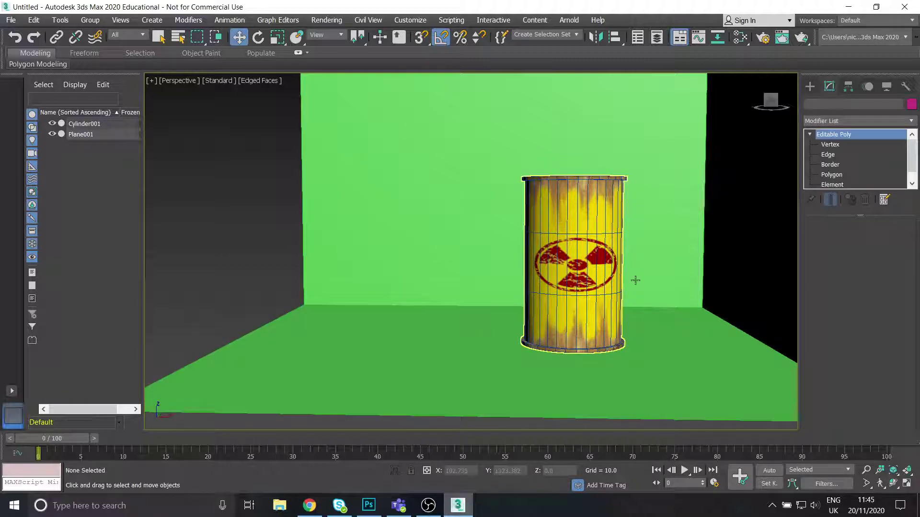
{"action": "left_click", "coordinate": [570, 272]}
{"action": "middle_click_drag", "start_coordinate": [570, 271], "coordinate": [589, 287], "text": "alt"}
{"action": "scroll", "coordinate": [589, 287], "scroll_direction": "up", "scroll_amount": 2}
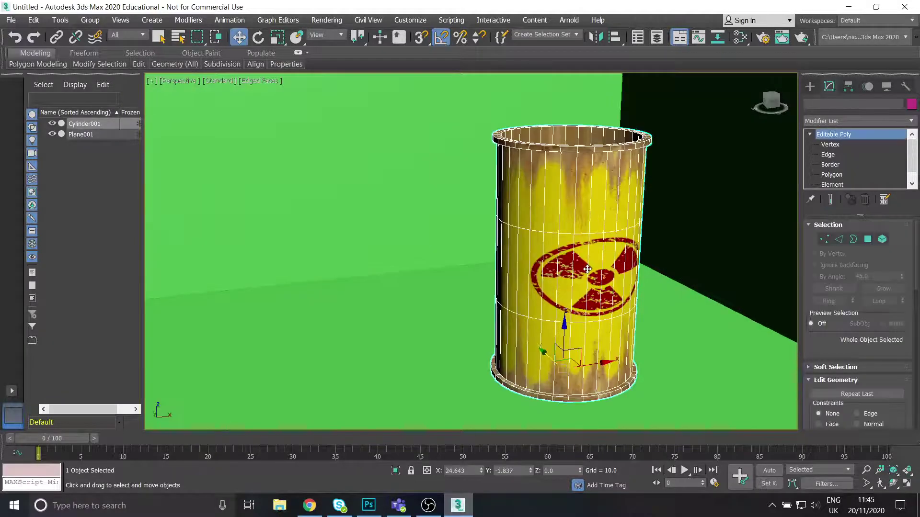
Reopen the Slate Material Editor and bring up the parameters of the barell.jpg bitmap in the material's Diffuse slot
{"action": "left_click", "coordinate": [740, 37]}
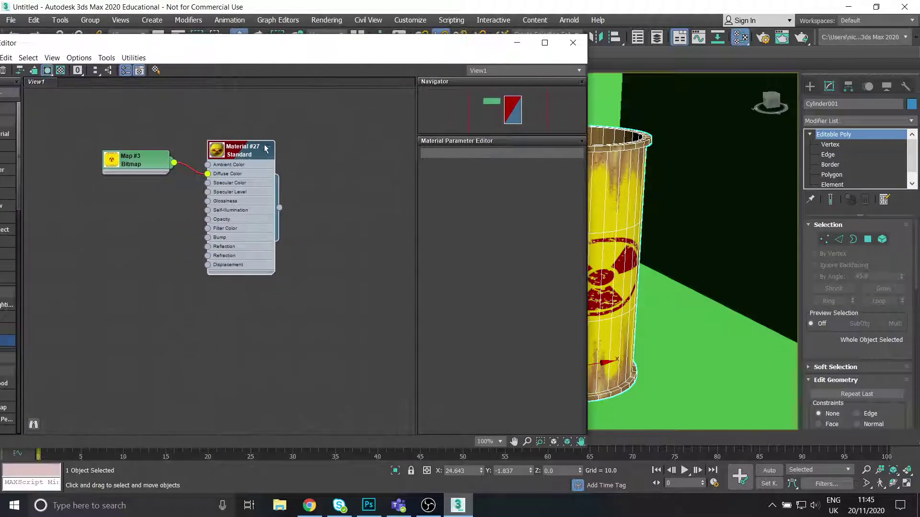
{"action": "double_click", "coordinate": [239, 155]}
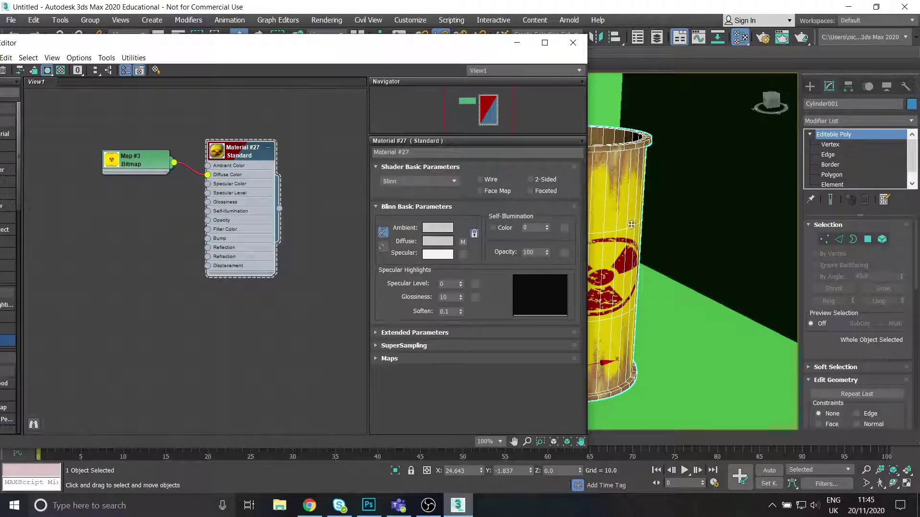
{"action": "middle_click_drag", "start_coordinate": [632, 224], "coordinate": [702, 219]}
{"action": "scroll", "coordinate": [712, 263], "scroll_direction": "down", "scroll_amount": 4}
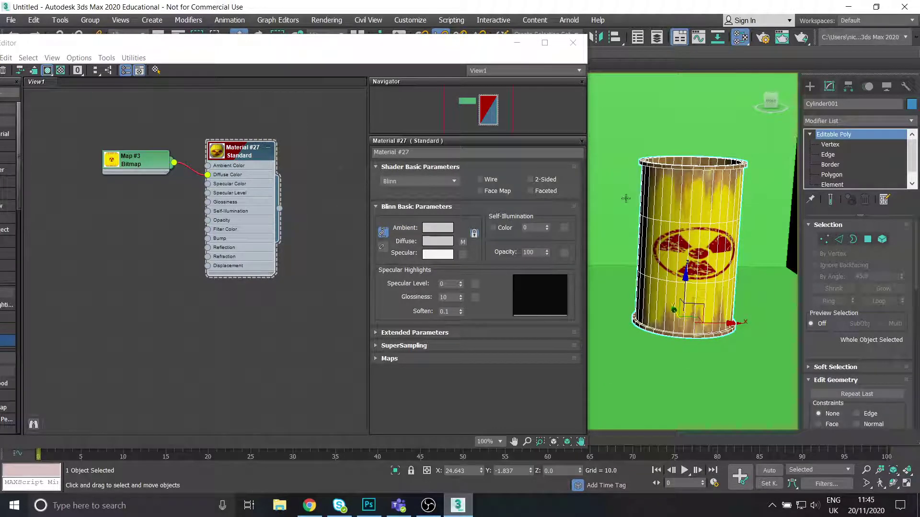
{"action": "left_click", "coordinate": [463, 243]}
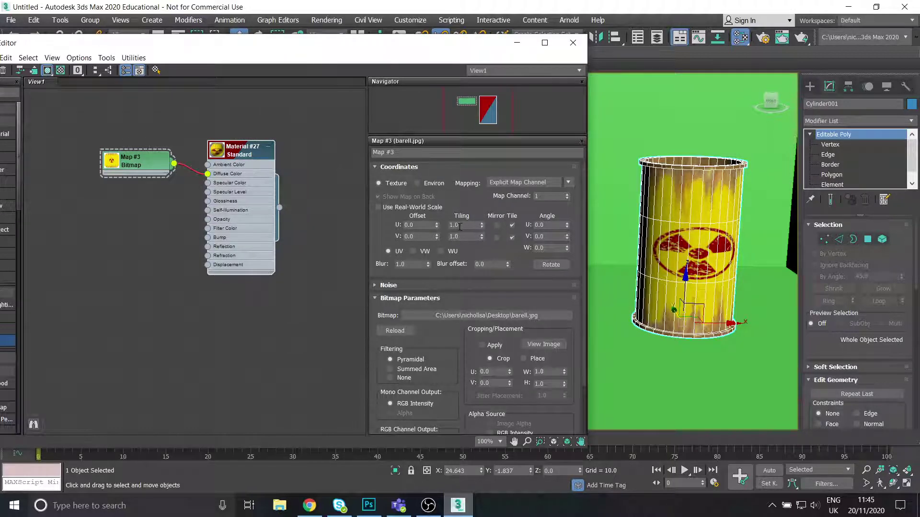
Set the barell.jpg bitmap's U tiling to 1.6 so the radiation sign is narrower on the barrel
{"action": "middle_click_drag", "start_coordinate": [652, 247], "coordinate": [673, 252], "text": "alt"}
{"action": "left_click", "coordinate": [481, 223]}
{"action": "left_click", "coordinate": [482, 224]}
{"action": "left_click", "coordinate": [482, 223]}
{"action": "left_click", "coordinate": [482, 224]}
{"action": "left_click", "coordinate": [482, 224]}
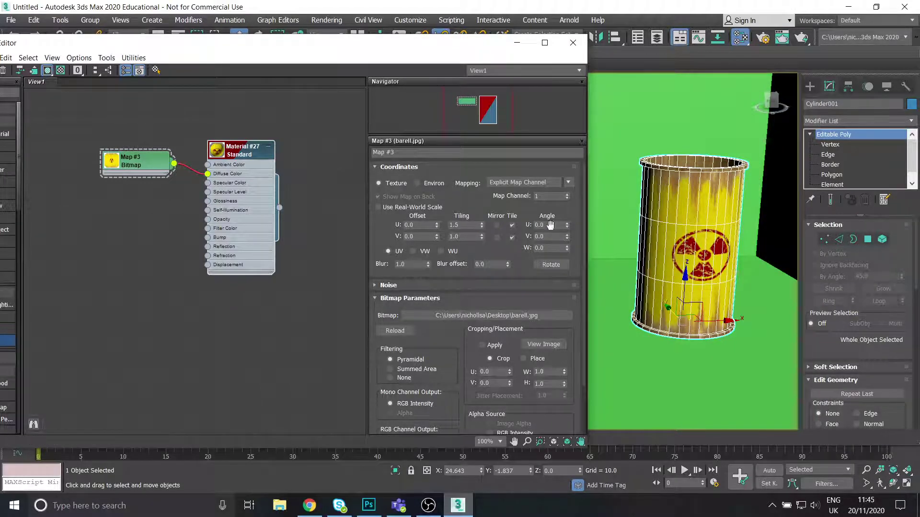
{"action": "mouse_move", "coordinate": [746, 255]}
{"action": "middle_mouse_down", "text": "alt"}
{"action": "mouse_move", "coordinate": [712, 243]}
{"action": "mouse_move", "coordinate": [747, 247]}
{"action": "mouse_move", "coordinate": [694, 249]}
{"action": "mouse_move", "coordinate": [793, 257]}
{"action": "mouse_move", "coordinate": [748, 246]}
{"action": "middle_mouse_up", "text": "alt"}
{"action": "left_click", "coordinate": [481, 223]}
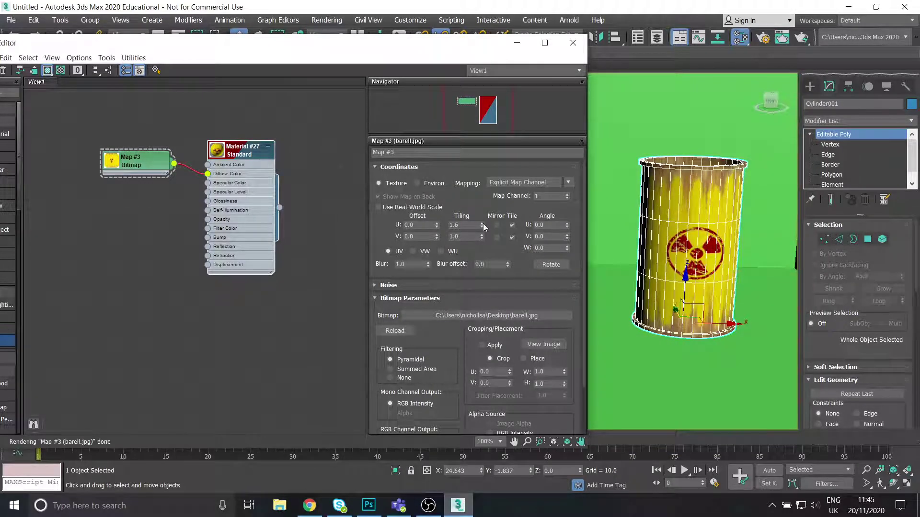
Examine the barrel's sides and back to check how the tiled texture wraps around it
{"action": "middle_click_drag", "start_coordinate": [708, 256], "coordinate": [676, 266], "text": "alt"}
{"action": "scroll", "coordinate": [674, 263], "scroll_direction": "up", "scroll_amount": 5}
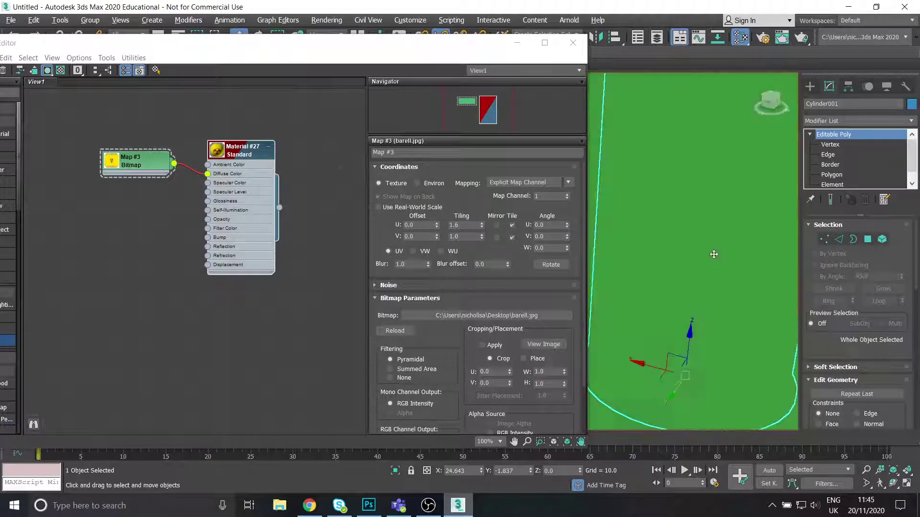
{"action": "middle_click_drag", "start_coordinate": [713, 254], "coordinate": [626, 249], "text": "alt"}
{"action": "scroll", "coordinate": [613, 248], "scroll_direction": "down", "scroll_amount": 3}
{"action": "scroll", "coordinate": [628, 249], "scroll_direction": "up", "scroll_amount": 4}
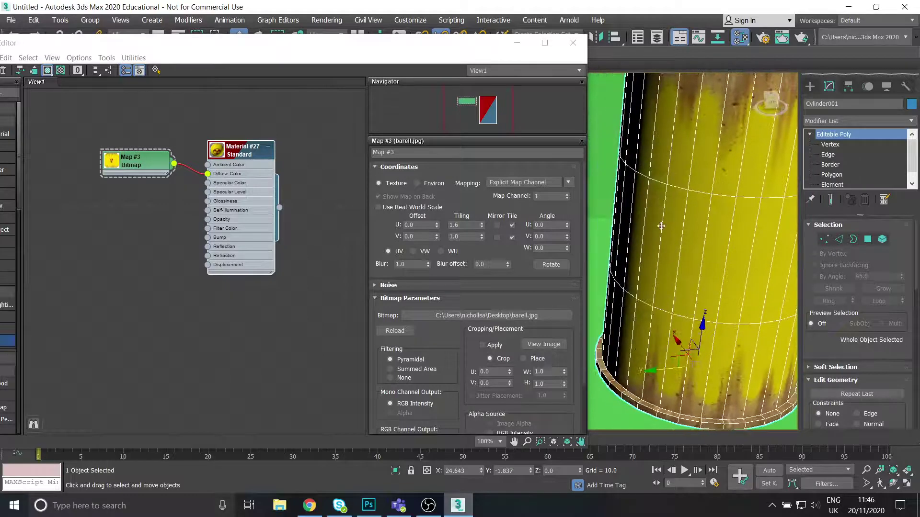
{"action": "left_click_drag", "start_coordinate": [482, 224], "coordinate": [482, 228]}
{"action": "scroll", "coordinate": [732, 263], "scroll_direction": "down", "scroll_amount": 4}
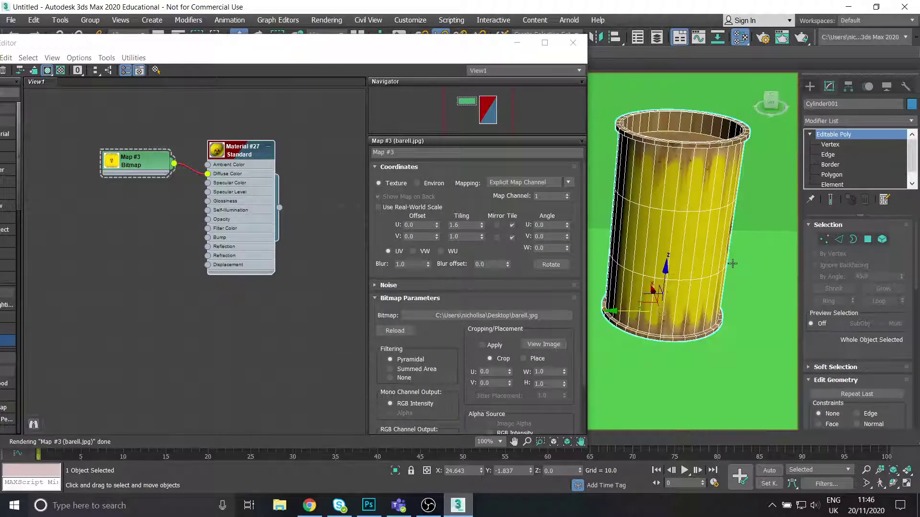
{"action": "middle_click_drag", "start_coordinate": [708, 264], "coordinate": [620, 247], "text": "alt"}
{"action": "scroll", "coordinate": [672, 258], "scroll_direction": "down", "scroll_amount": 4}
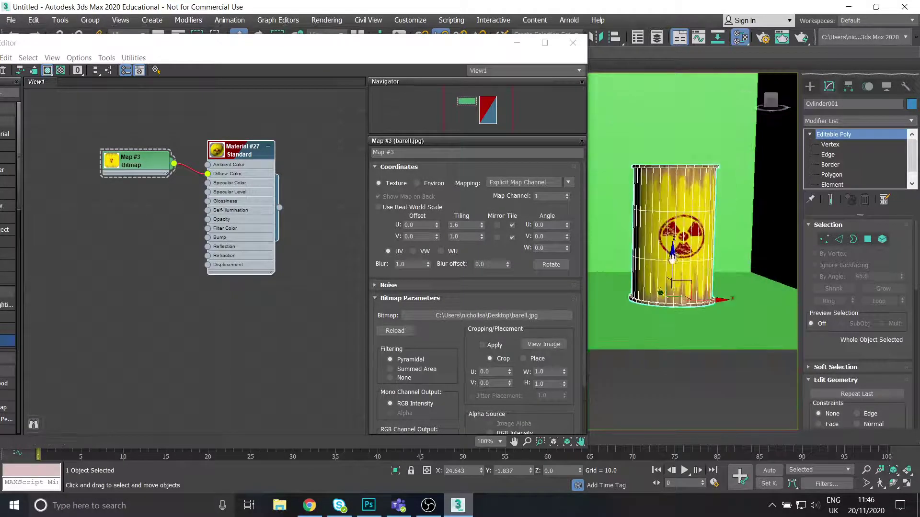
{"action": "middle_click_drag", "start_coordinate": [671, 258], "coordinate": [675, 267], "text": "alt"}
Try a V offset of -0.17 for the bitmap and reset the offset to 0.0
{"action": "left_click_drag", "start_coordinate": [437, 226], "coordinate": [438, 245]}
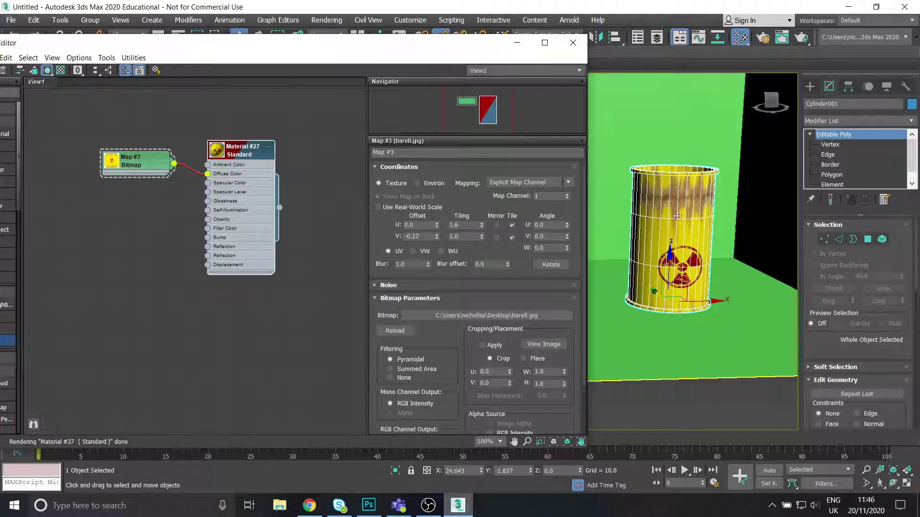
{"action": "right_click", "coordinate": [436, 237]}
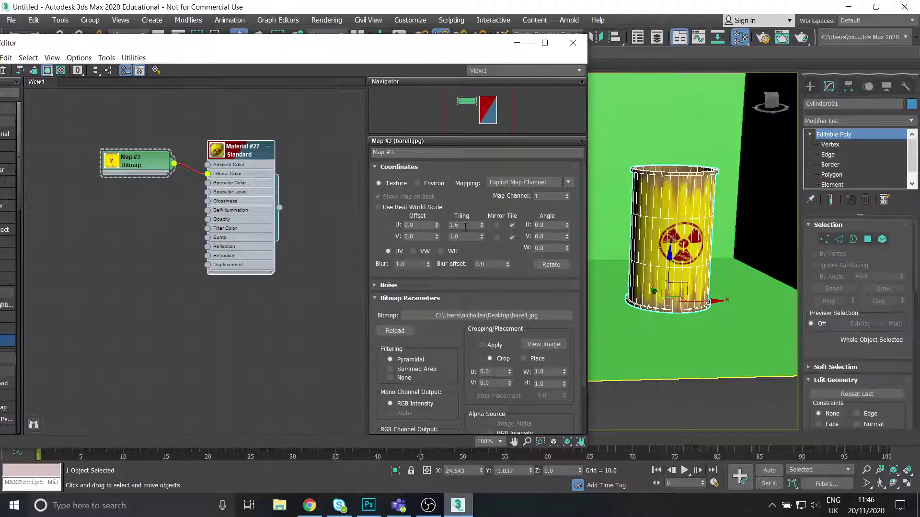
{"action": "middle_click_drag", "start_coordinate": [661, 267], "coordinate": [644, 262]}
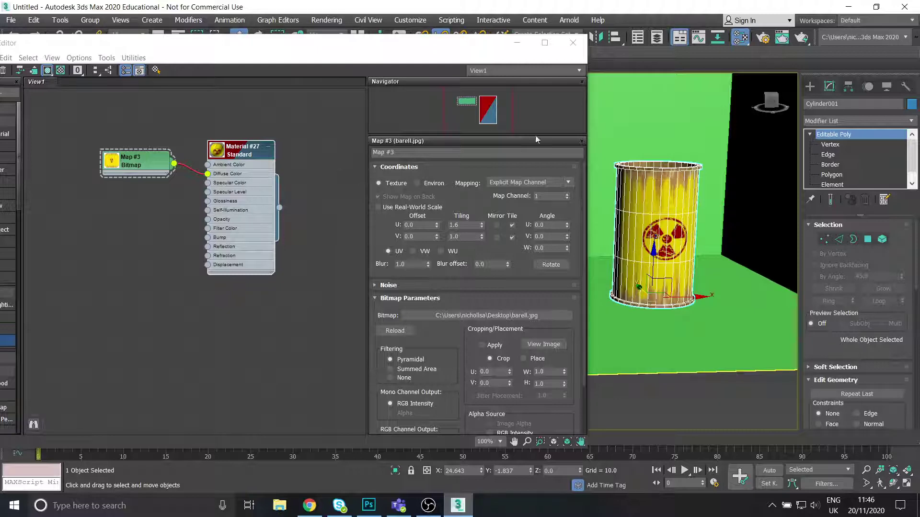
Close the Slate Material Editor and inspect the texture on the barrel's lid and rim from above
{"action": "left_click", "coordinate": [572, 49]}
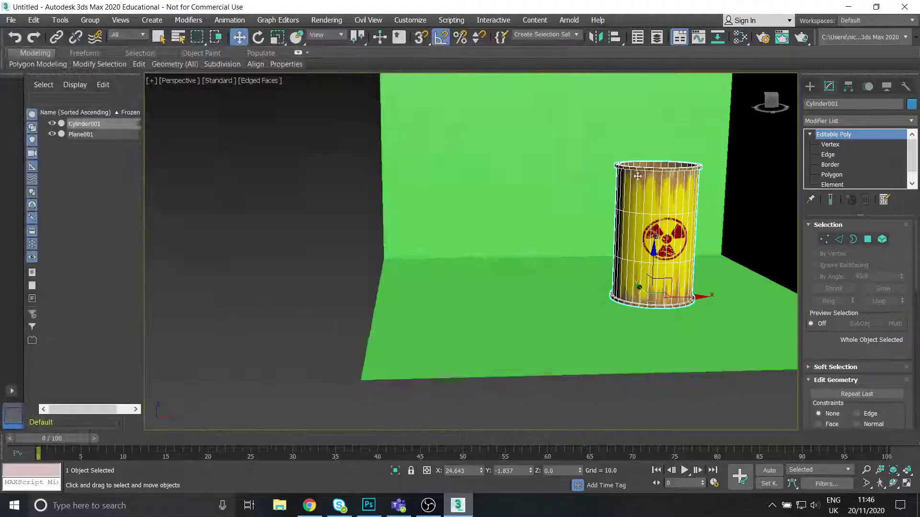
{"action": "middle_click_drag", "start_coordinate": [631, 143], "coordinate": [580, 195], "text": "alt"}
{"action": "scroll", "coordinate": [581, 194], "scroll_direction": "up", "scroll_amount": 5}
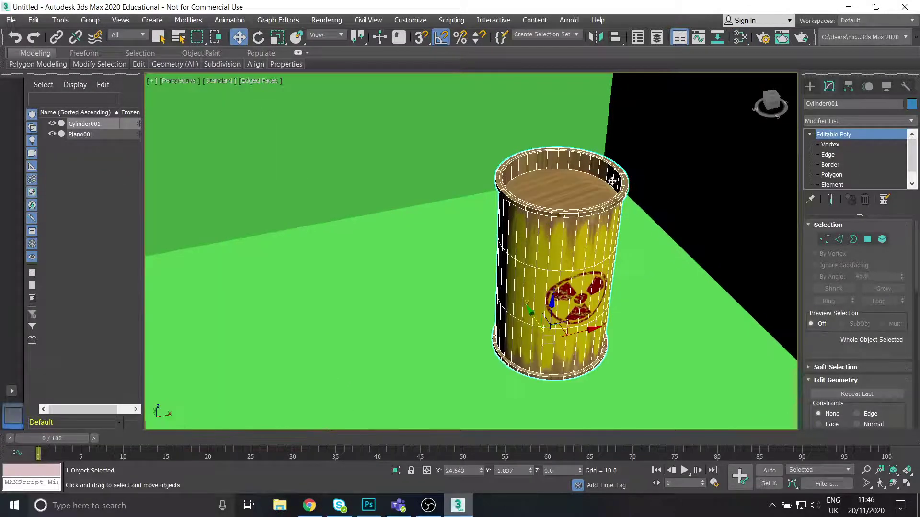
{"action": "scroll", "coordinate": [566, 229], "scroll_direction": "up", "scroll_amount": 2}
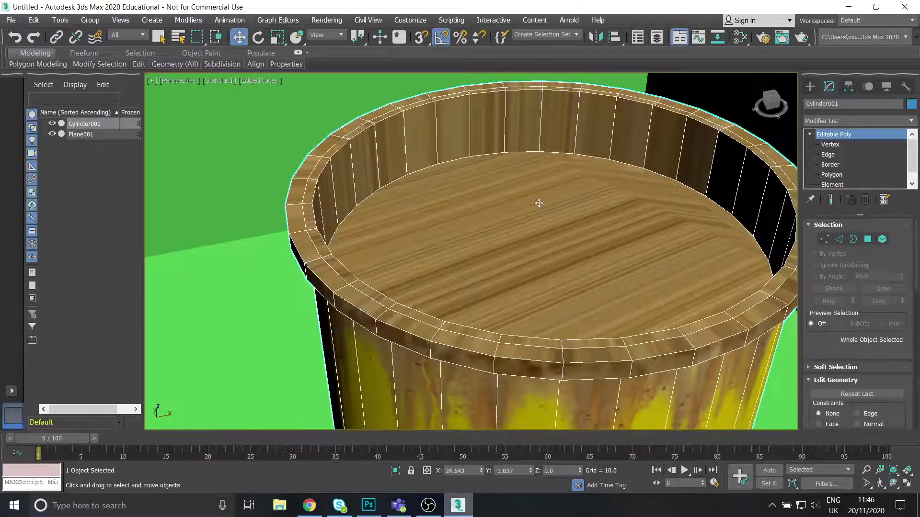
{"action": "scroll", "coordinate": [534, 199], "scroll_direction": "down", "scroll_amount": 4}
{"action": "middle_click_drag", "start_coordinate": [533, 199], "coordinate": [505, 170]}
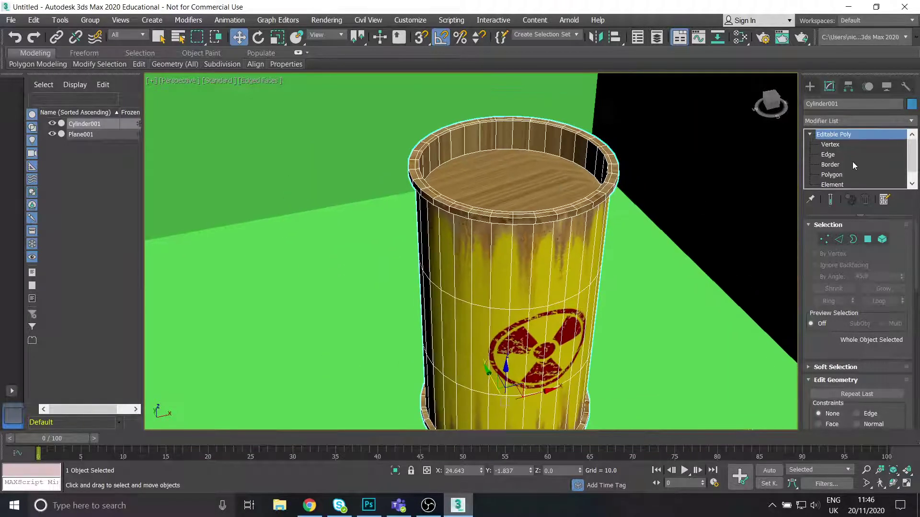
Add a UVW Map modifier to the barrel and set its mapping to Cylindrical
{"action": "left_click", "coordinate": [910, 123]}
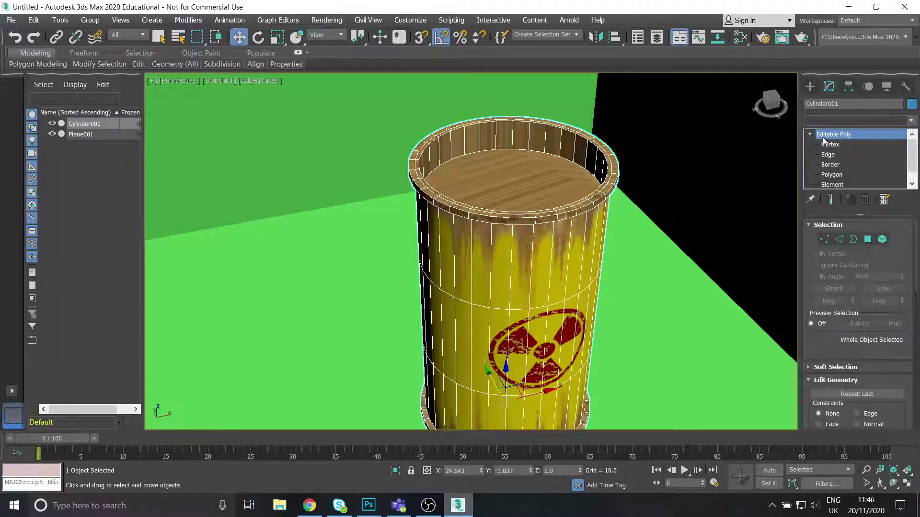
{"action": "scroll", "coordinate": [867, 405], "scroll_direction": "down", "scroll_amount": 12}
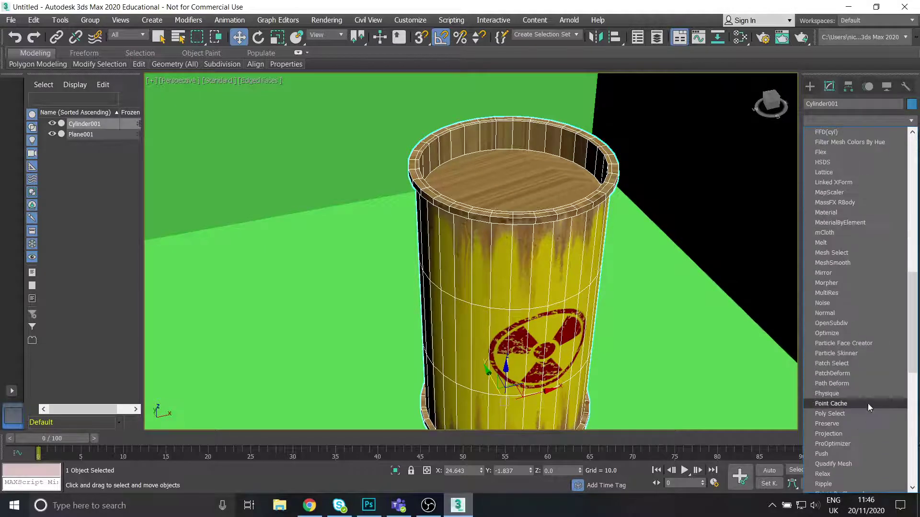
{"action": "scroll", "coordinate": [861, 403], "scroll_direction": "down", "scroll_amount": 10}
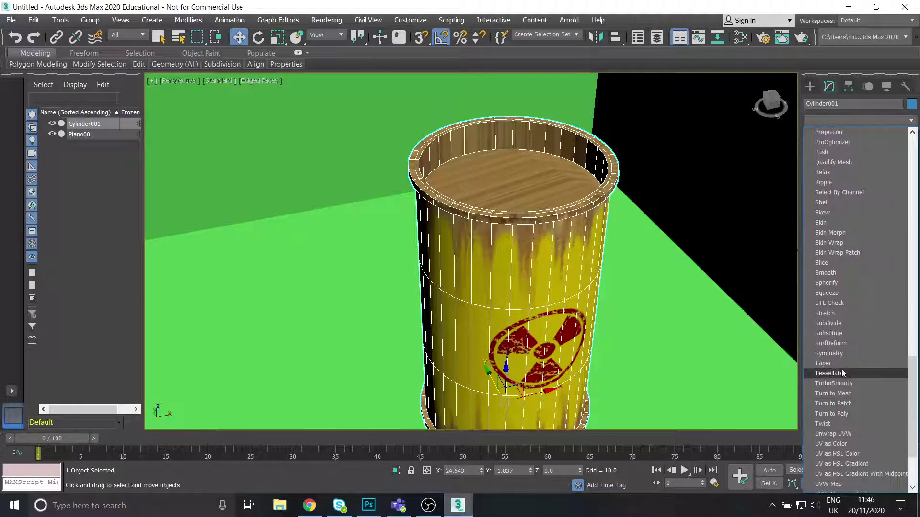
{"action": "scroll", "coordinate": [838, 443], "scroll_direction": "down", "scroll_amount": 2}
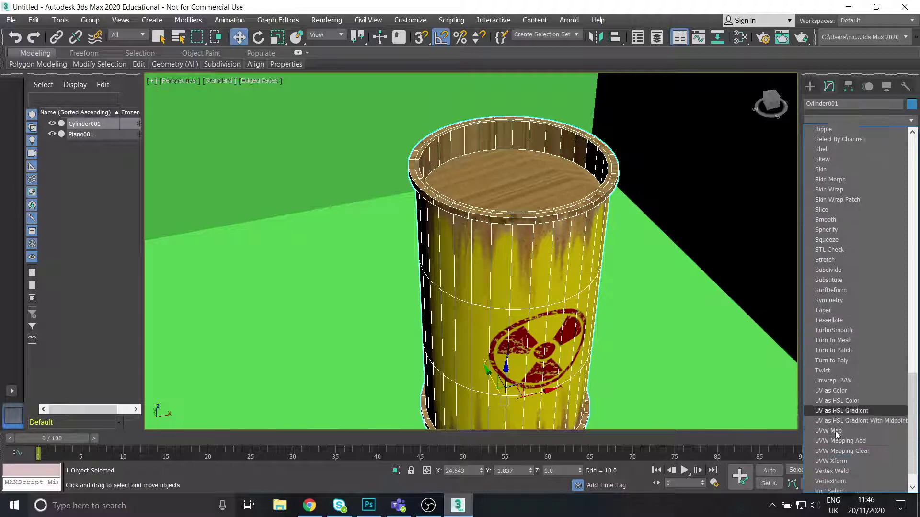
{"action": "left_click", "coordinate": [836, 424]}
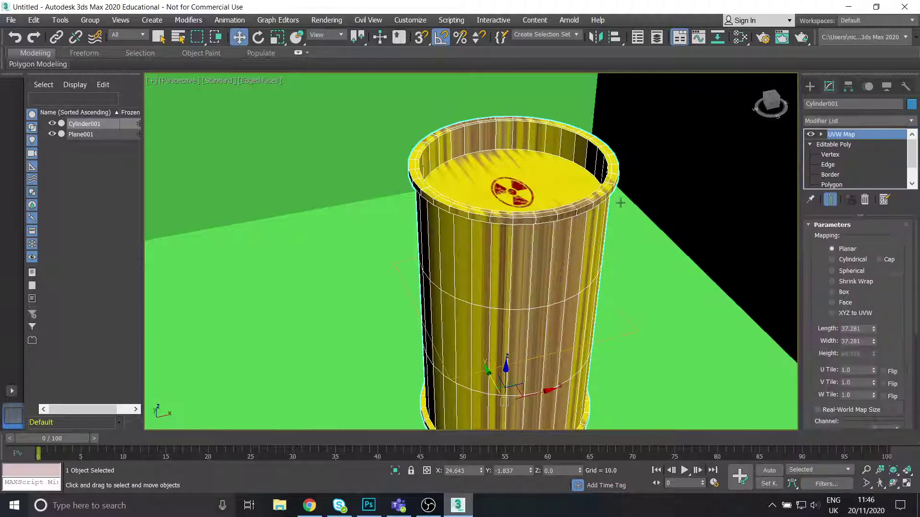
{"action": "mouse_move", "coordinate": [515, 263]}
{"action": "middle_mouse_down", "text": "alt"}
{"action": "mouse_move", "coordinate": [500, 276]}
{"action": "mouse_move", "coordinate": [520, 298]}
{"action": "mouse_move", "coordinate": [520, 272]}
{"action": "middle_mouse_up", "text": "alt"}
{"action": "middle_click_drag", "start_coordinate": [410, 333], "coordinate": [387, 294]}
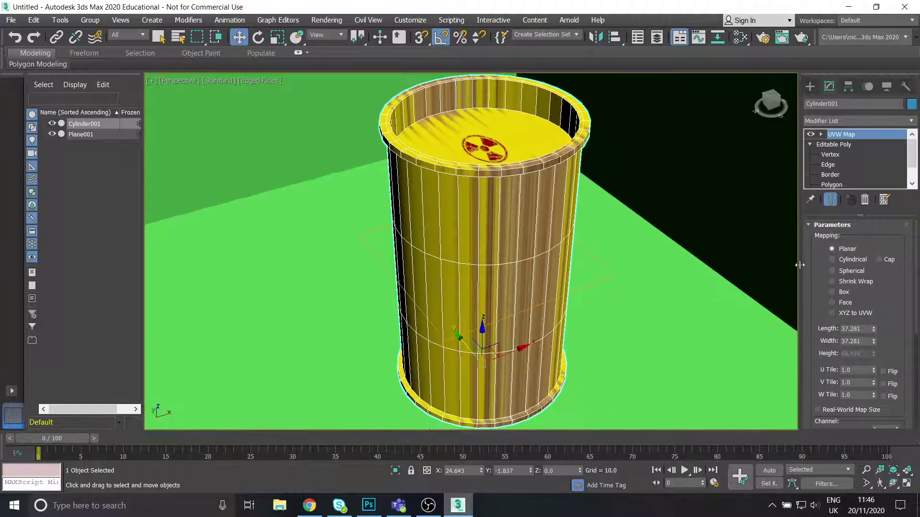
{"action": "left_click", "coordinate": [846, 260]}
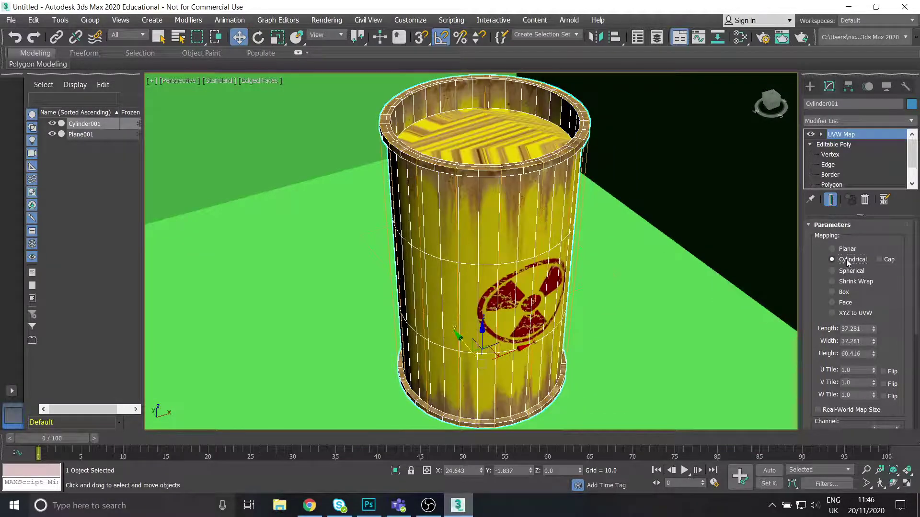
Examine how the cylindrical mapping lays the texture over the barrel's lid and side
{"action": "middle_click_drag", "start_coordinate": [528, 243], "coordinate": [546, 288]}
{"action": "scroll", "coordinate": [516, 246], "scroll_direction": "up", "scroll_amount": 5}
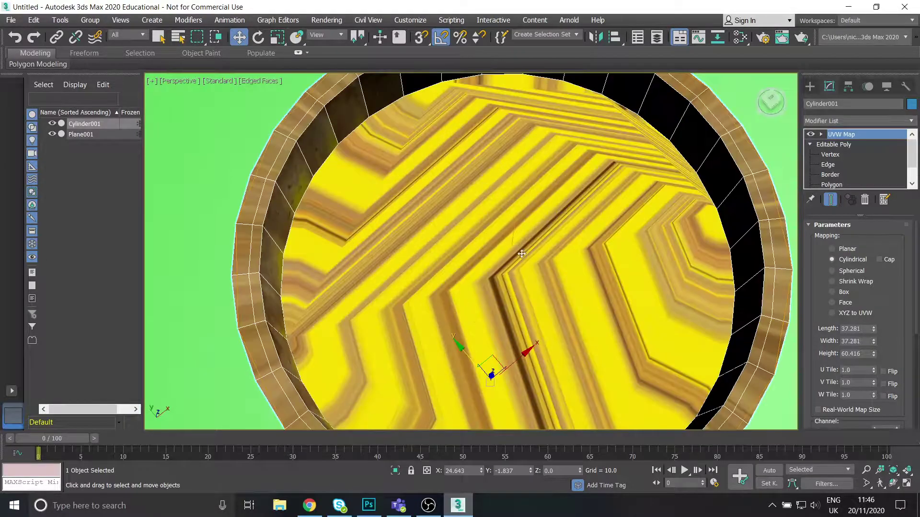
{"action": "middle_click_drag", "start_coordinate": [525, 257], "coordinate": [435, 190], "text": "alt"}
{"action": "scroll", "coordinate": [504, 194], "scroll_direction": "down", "scroll_amount": 4}
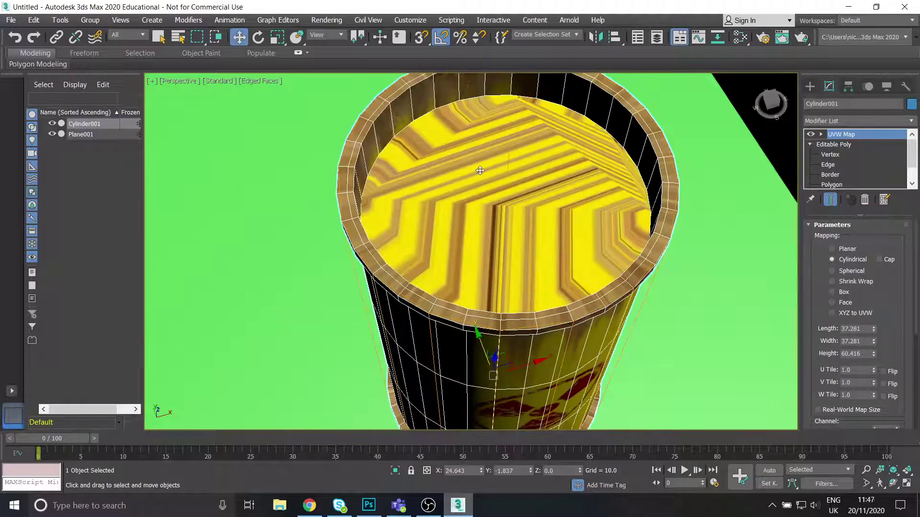
{"action": "scroll", "coordinate": [513, 197], "scroll_direction": "down", "scroll_amount": 4}
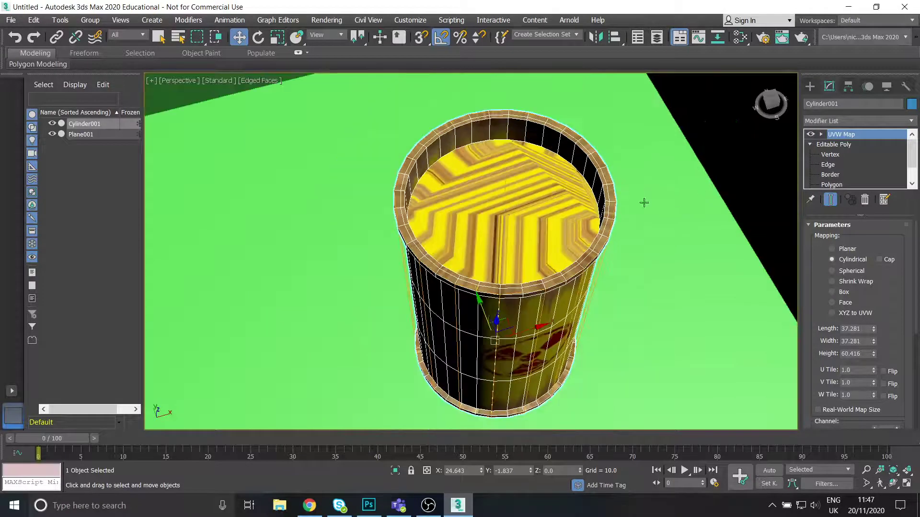
{"action": "middle_click_drag", "start_coordinate": [575, 221], "coordinate": [585, 268], "text": "alt"}
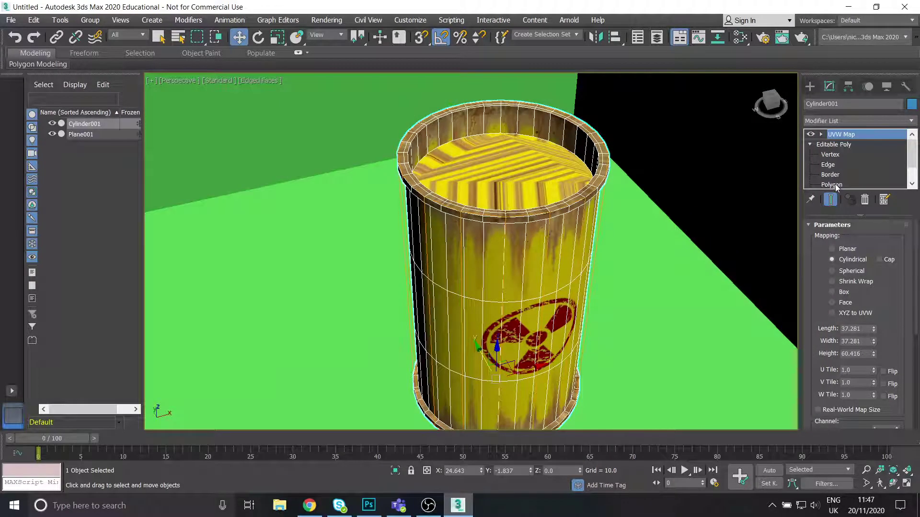
{"action": "scroll", "coordinate": [513, 178], "scroll_direction": "down", "scroll_amount": 2}
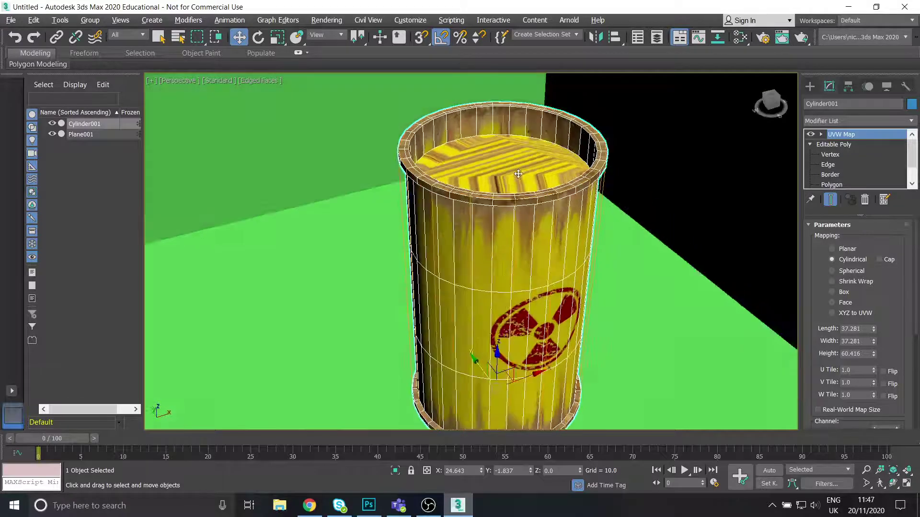
Reopen the Slate Material Editor, add a new Standard material below the bitmap node and show its parameters
{"action": "left_click", "coordinate": [740, 37]}
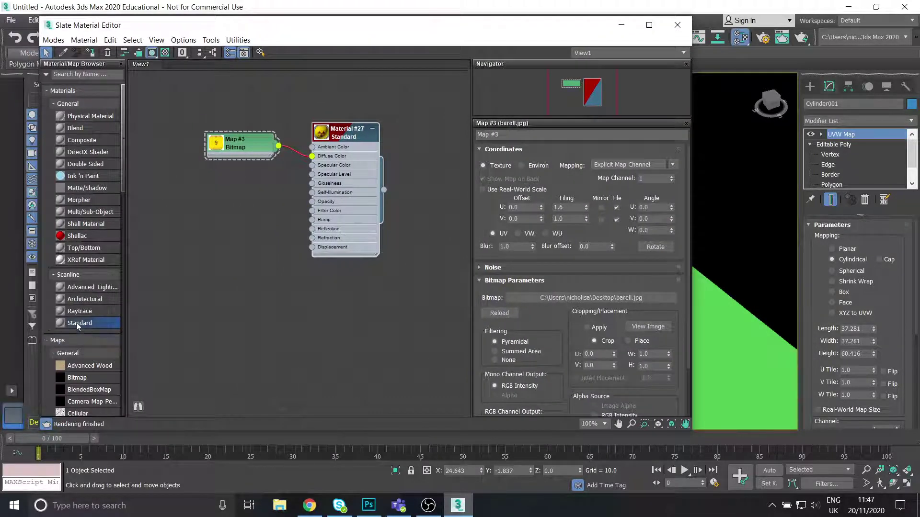
{"action": "left_click_drag", "start_coordinate": [78, 323], "coordinate": [237, 217]}
{"action": "double_click", "coordinate": [229, 220]}
{"action": "double_click", "coordinate": [229, 220]}
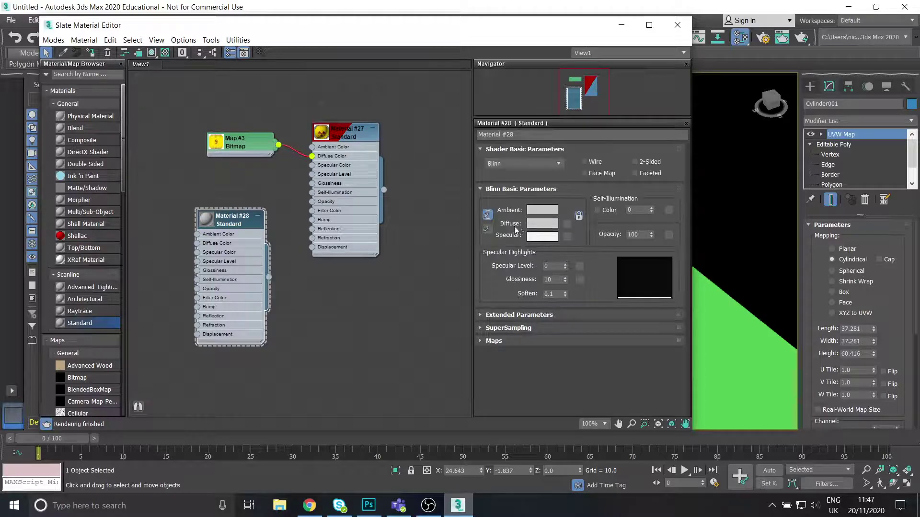
Set the new material's diffuse colour to a fully saturated bright green
{"action": "left_click", "coordinate": [539, 223]}
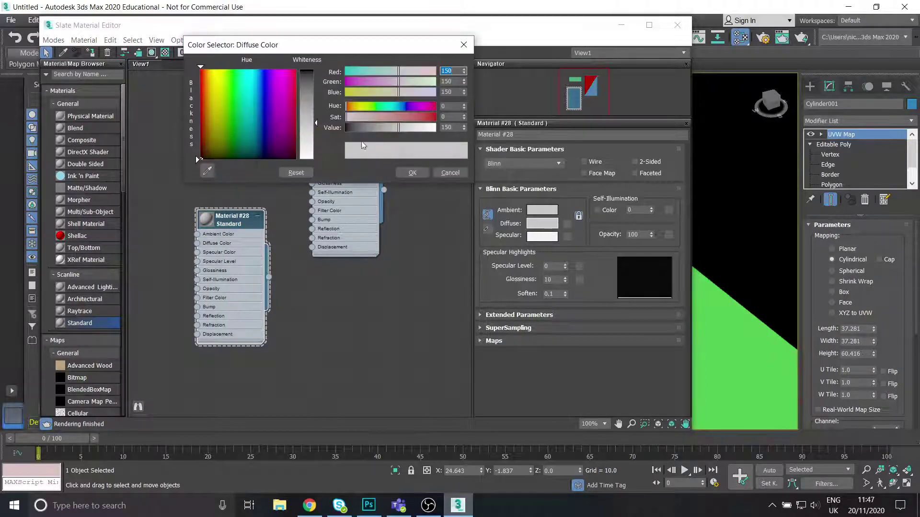
{"action": "left_click", "coordinate": [232, 76]}
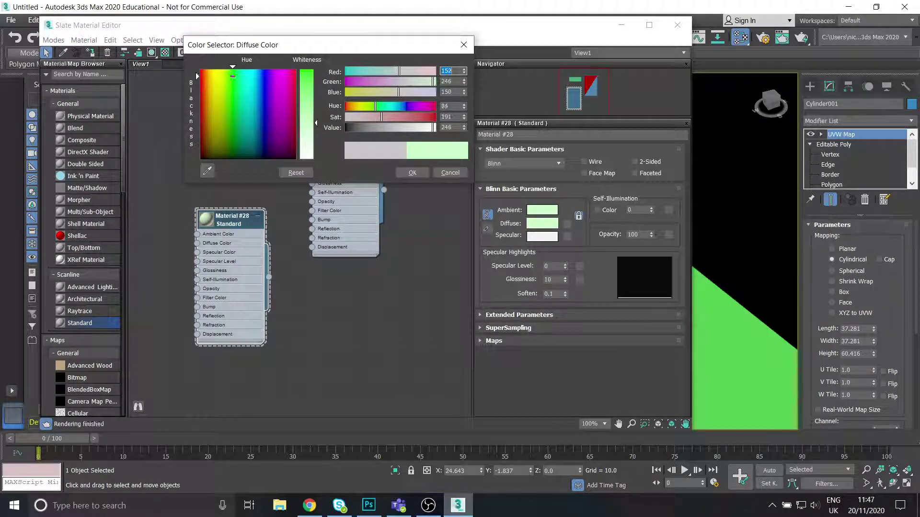
{"action": "left_click_drag", "start_coordinate": [232, 76], "coordinate": [231, 80]}
{"action": "left_click_drag", "start_coordinate": [306, 106], "coordinate": [305, 70]}
{"action": "left_click", "coordinate": [412, 172]}
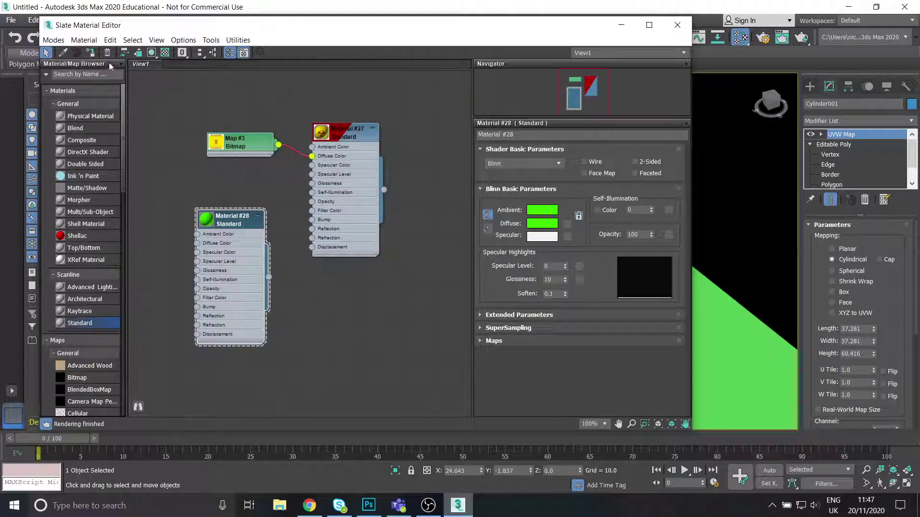
Select the barrel's recessed lid polygon, assign the green material to it and close the Slate Material Editor
{"action": "left_click_drag", "start_coordinate": [516, 32], "coordinate": [390, 42]}
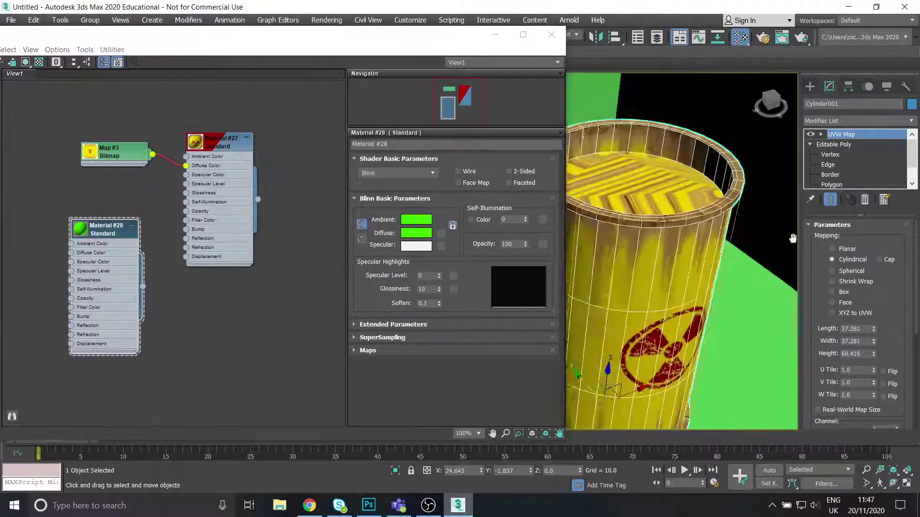
{"action": "left_click", "coordinate": [833, 185]}
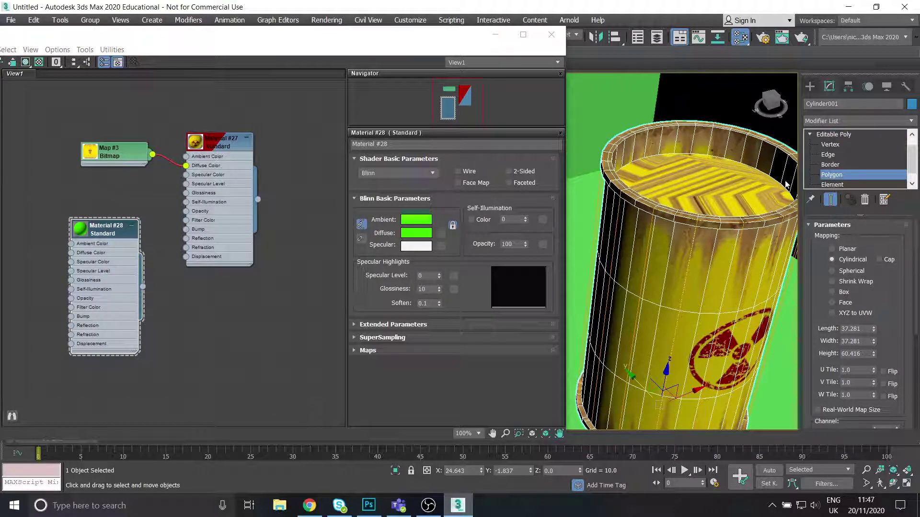
{"action": "left_click", "coordinate": [704, 178]}
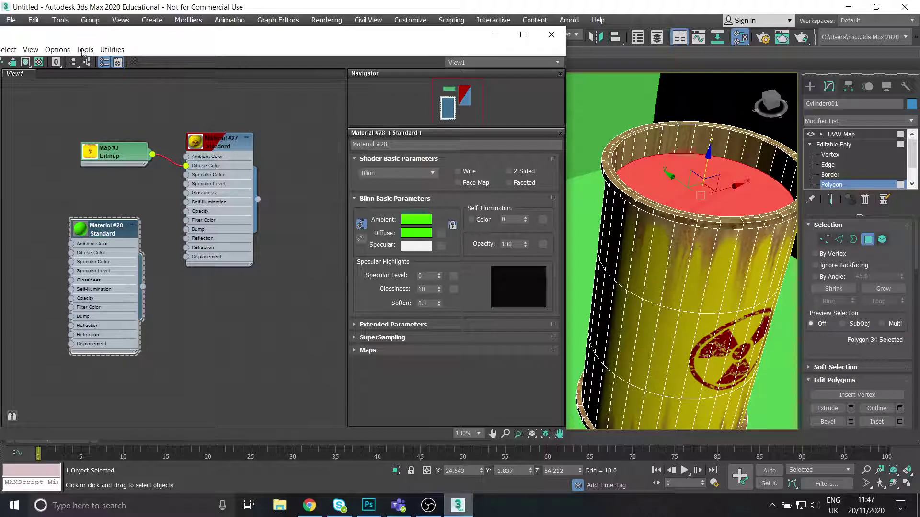
{"action": "left_click_drag", "start_coordinate": [68, 36], "coordinate": [164, 38]}
{"action": "left_click", "coordinate": [61, 66]}
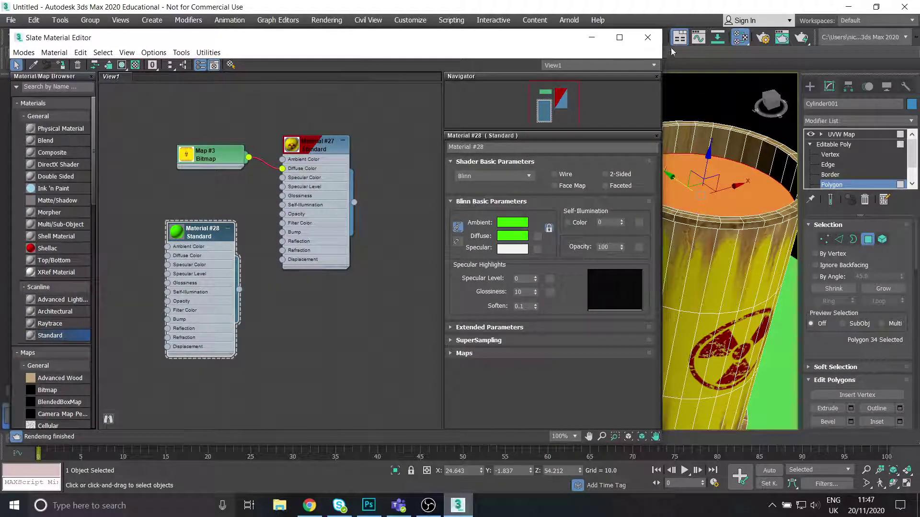
{"action": "left_click", "coordinate": [655, 43]}
{"action": "left_click", "coordinate": [834, 144]}
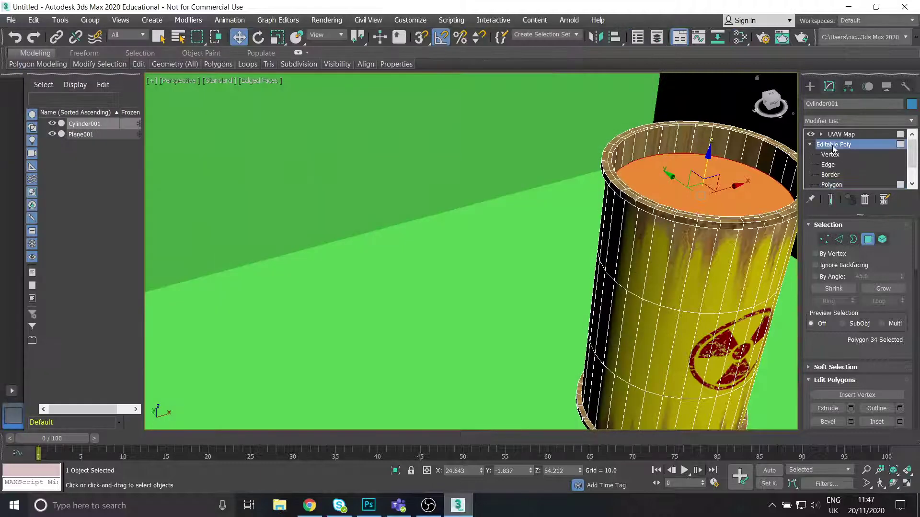
Deselect the barrel and examine the green lid inside the rim from close up and from farther away
{"action": "scroll", "coordinate": [581, 202], "scroll_direction": "down", "scroll_amount": 3}
{"action": "left_click", "coordinate": [215, 284]}
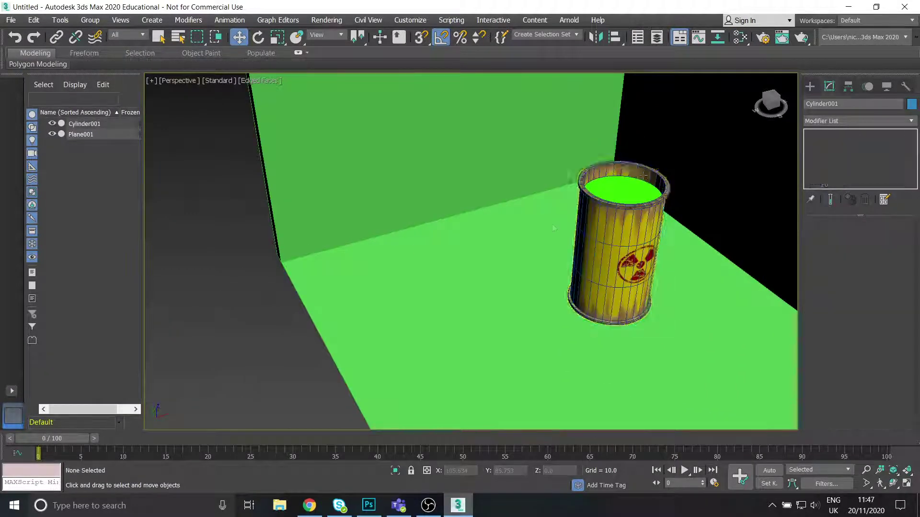
{"action": "scroll", "coordinate": [632, 191], "scroll_direction": "up", "scroll_amount": 8}
{"action": "middle_click_drag", "start_coordinate": [632, 191], "coordinate": [620, 133]}
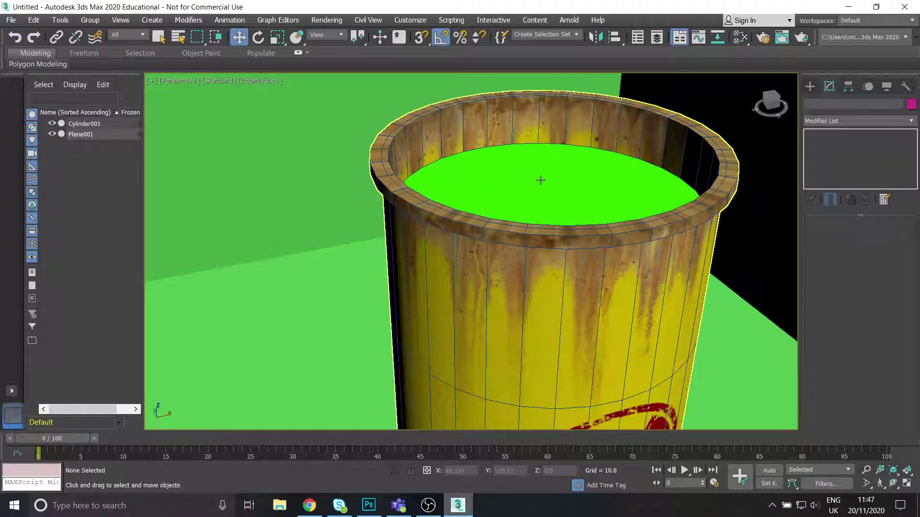
{"action": "scroll", "coordinate": [541, 181], "scroll_direction": "down", "scroll_amount": 3}
{"action": "mouse_move", "coordinate": [540, 179]}
{"action": "middle_mouse_down", "text": "alt"}
{"action": "mouse_move", "coordinate": [544, 144]}
{"action": "mouse_move", "coordinate": [554, 151]}
{"action": "mouse_move", "coordinate": [545, 215]}
{"action": "mouse_move", "coordinate": [570, 212]}
{"action": "mouse_move", "coordinate": [514, 216]}
{"action": "middle_mouse_up", "text": "alt"}
{"action": "scroll", "coordinate": [556, 154], "scroll_direction": "down", "scroll_amount": 3}
{"action": "scroll", "coordinate": [575, 179], "scroll_direction": "down", "scroll_amount": 3}
{"action": "scroll", "coordinate": [485, 206], "scroll_direction": "up", "scroll_amount": 2}
{"action": "scroll", "coordinate": [484, 205], "scroll_direction": "down", "scroll_amount": 2}
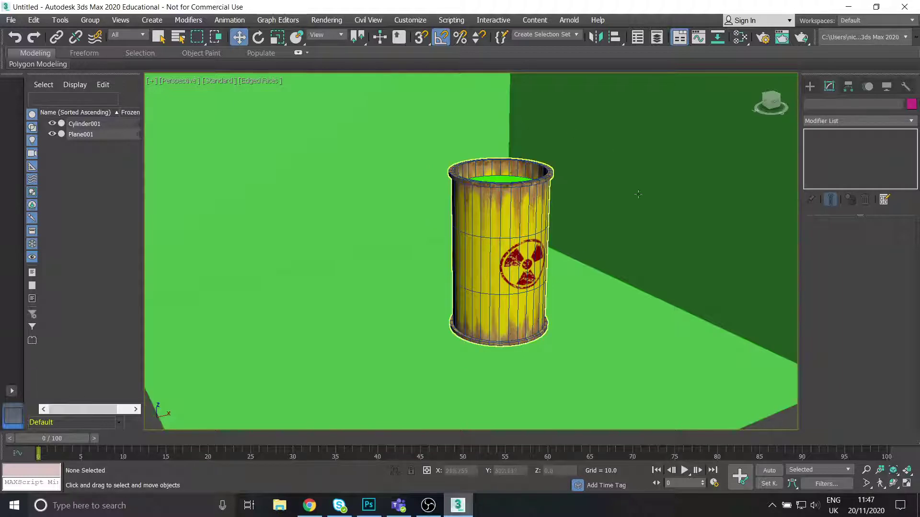
Create a standard Skylight beside the barrel and raise it above the room corner to a height of about 201
{"action": "left_click", "coordinate": [809, 86]}
{"action": "left_click", "coordinate": [836, 182]}
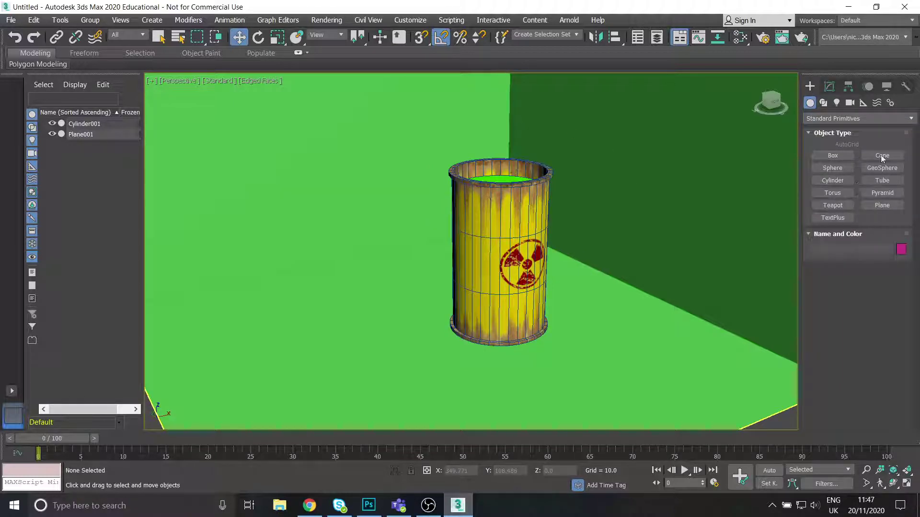
{"action": "left_click", "coordinate": [837, 102]}
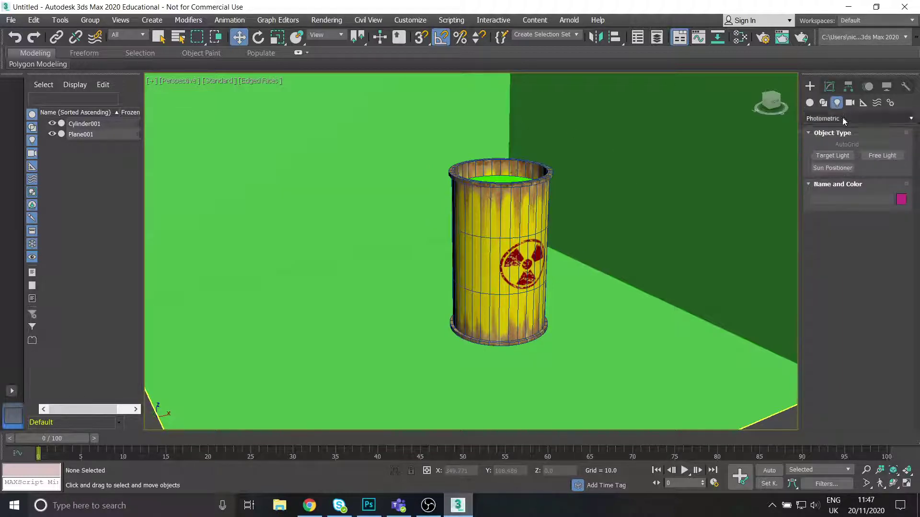
{"action": "left_click", "coordinate": [844, 119]}
{"action": "left_click", "coordinate": [823, 141]}
{"action": "left_click", "coordinate": [868, 182]}
{"action": "left_click", "coordinate": [612, 326]}
{"action": "key", "text": "w"}
{"action": "left_click_drag", "start_coordinate": [644, 316], "coordinate": [510, 65]}
{"action": "scroll", "coordinate": [532, 334], "scroll_direction": "down", "scroll_amount": 5}
{"action": "left_click", "coordinate": [829, 86]}
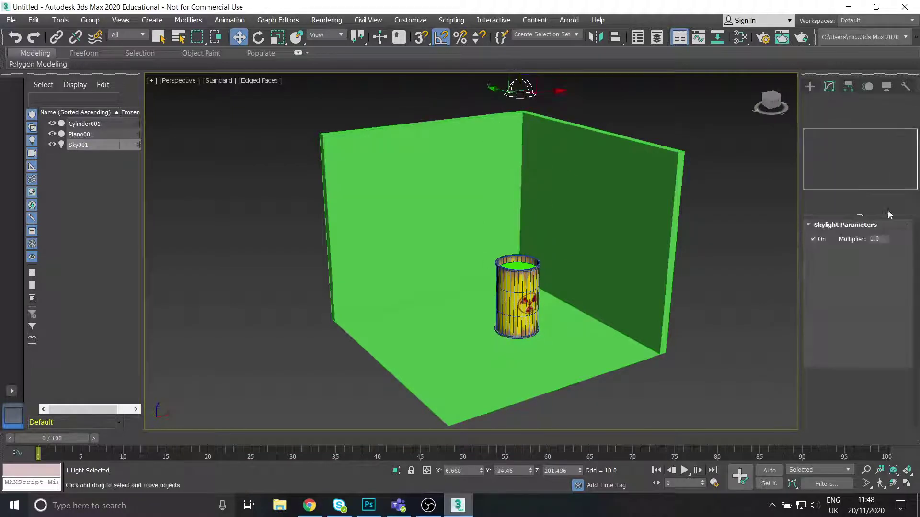
Create a standard Omni light in front of the barrel and raise it to a height of about 161
{"action": "left_click", "coordinate": [809, 86]}
{"action": "left_click", "coordinate": [833, 180]}
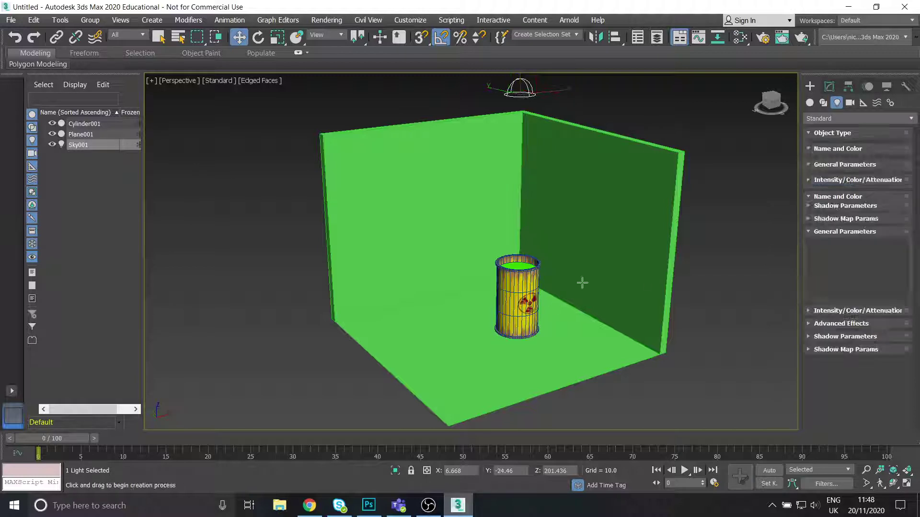
{"action": "scroll", "coordinate": [594, 308], "scroll_direction": "down", "scroll_amount": 4}
{"action": "key", "text": "w"}
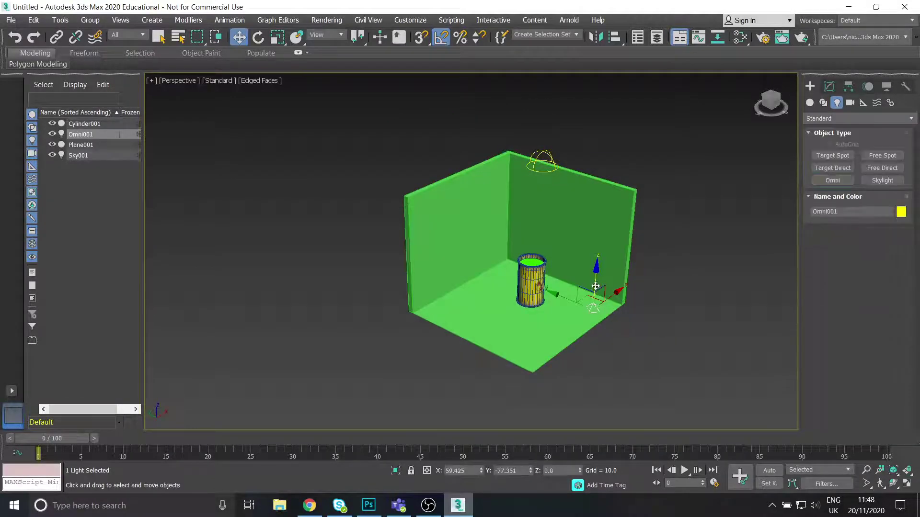
{"action": "left_click_drag", "start_coordinate": [595, 284], "coordinate": [606, 173]}
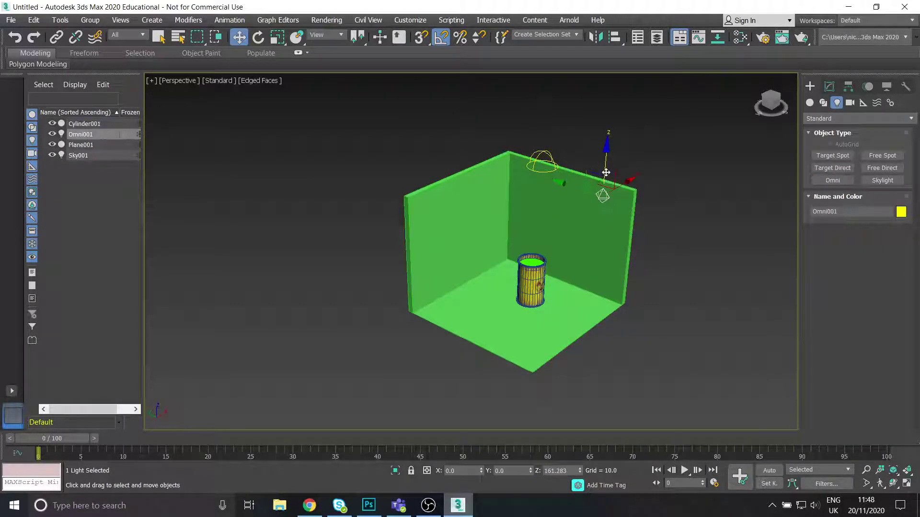
{"action": "left_click", "coordinate": [828, 86]}
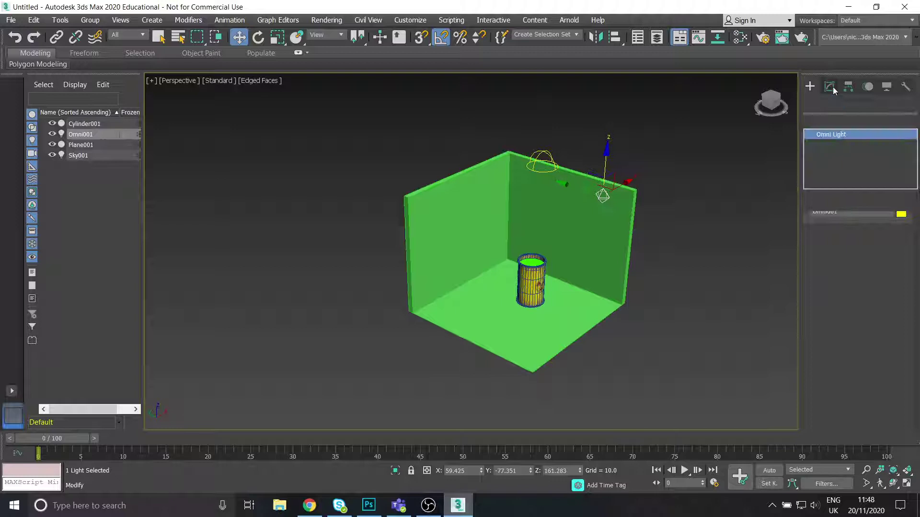
{"action": "left_click", "coordinate": [626, 339]}
Turn off the Edged Faces display and switch the viewport to High Quality to preview the lit barrel
{"action": "middle_click_drag", "start_coordinate": [603, 292], "coordinate": [522, 293], "text": "alt"}
{"action": "left_click", "coordinate": [256, 80]}
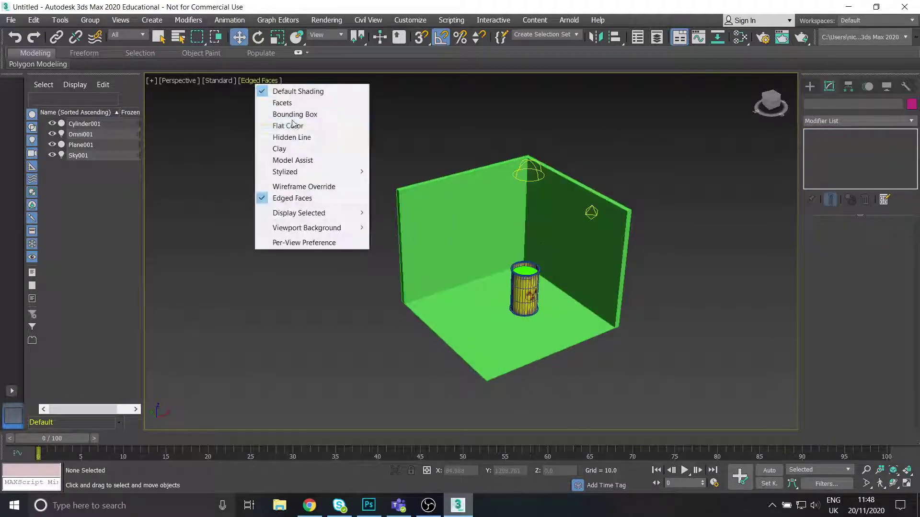
{"action": "left_click", "coordinate": [283, 197]}
{"action": "scroll", "coordinate": [483, 261], "scroll_direction": "up", "scroll_amount": 8}
{"action": "scroll", "coordinate": [534, 248], "scroll_direction": "down", "scroll_amount": 6}
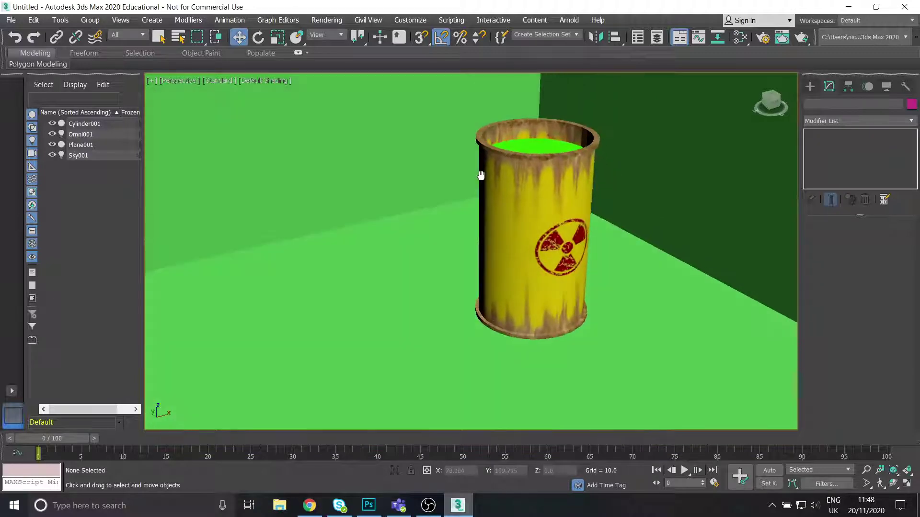
{"action": "left_click", "coordinate": [217, 84]}
{"action": "left_click", "coordinate": [246, 102]}
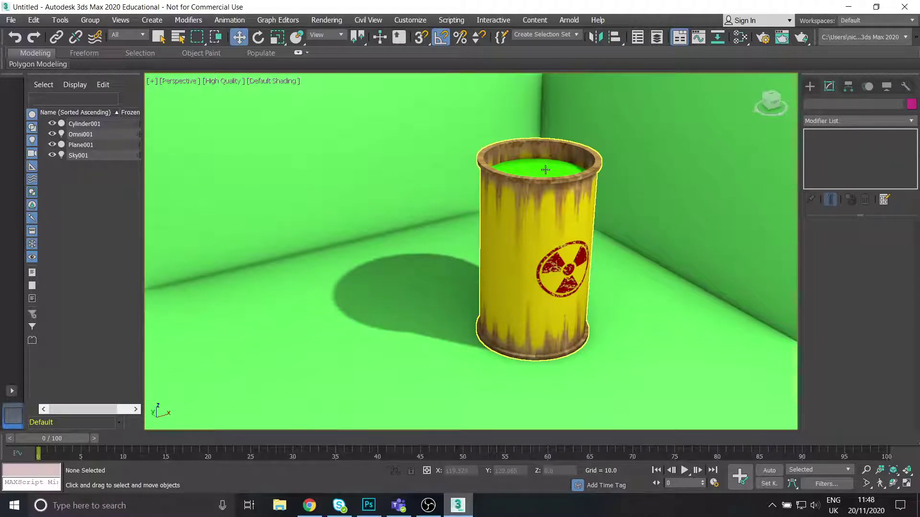
Select the barrel, turn Edged Faces back on and return the viewport to Standard quality
{"action": "left_click", "coordinate": [523, 198]}
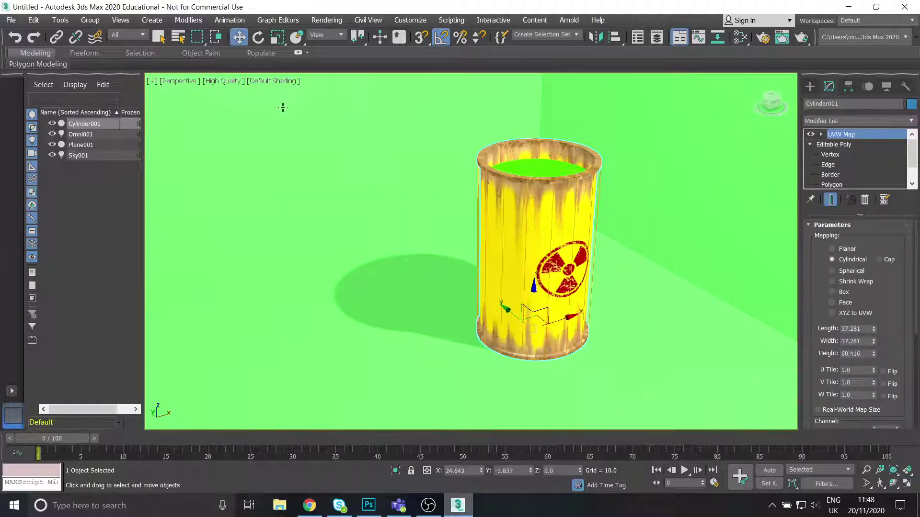
{"action": "left_click", "coordinate": [278, 81]}
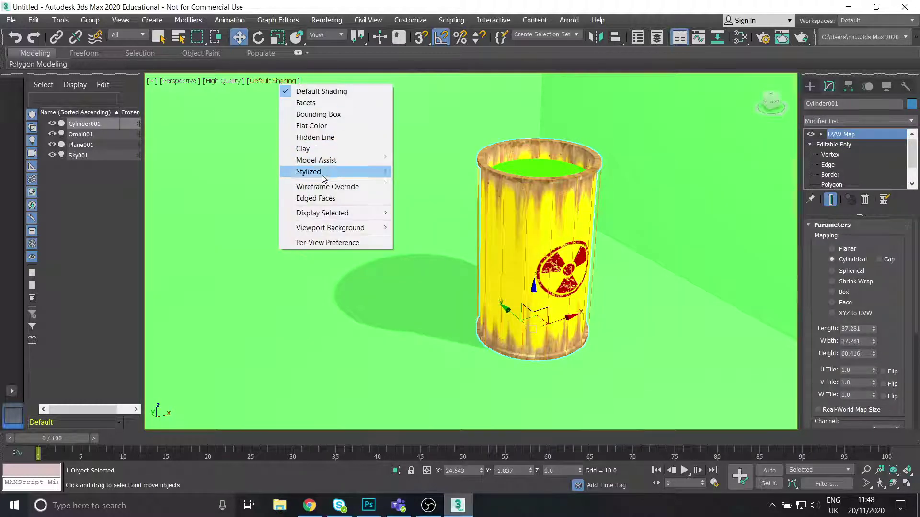
{"action": "left_click", "coordinate": [306, 197]}
{"action": "left_click", "coordinate": [212, 82]}
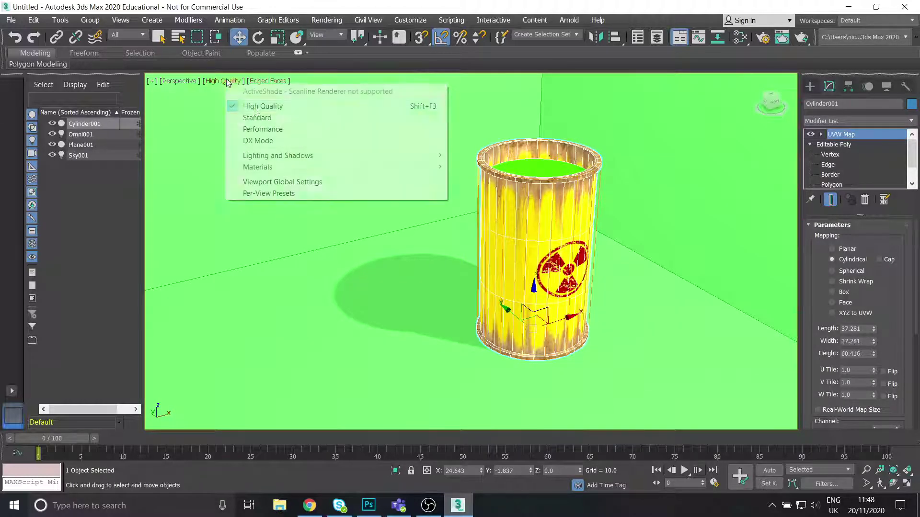
{"action": "left_click", "coordinate": [260, 117]}
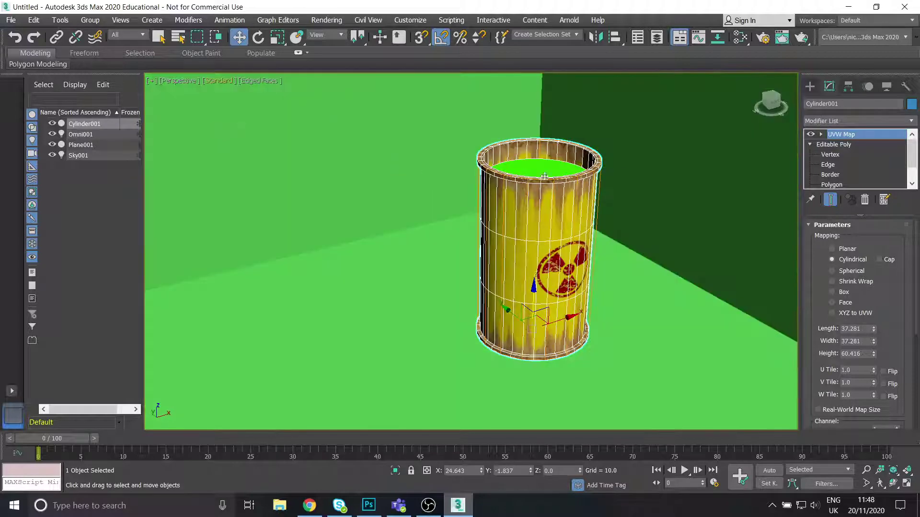
Select the complete horizontal edge loop just above the radiation symbol on the barrel's side
{"action": "left_click", "coordinate": [828, 165]}
{"action": "scroll", "coordinate": [550, 242], "scroll_direction": "up", "scroll_amount": 5}
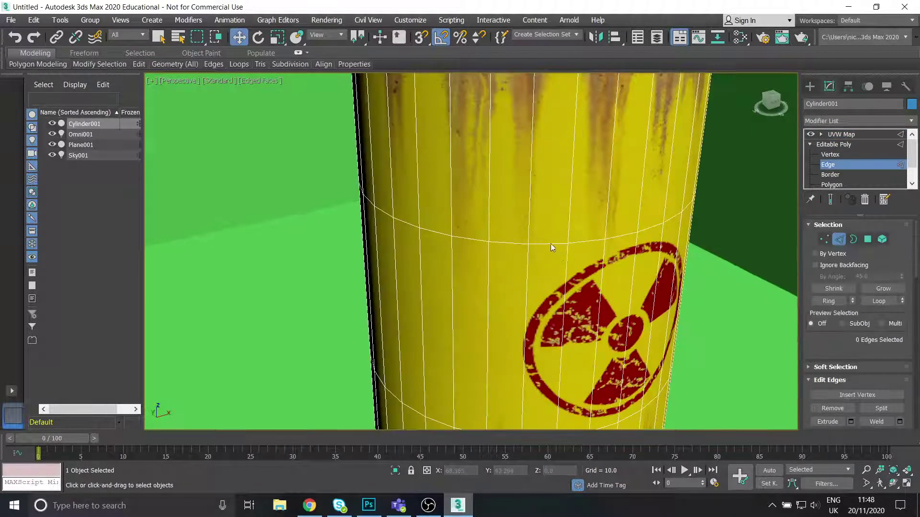
{"action": "scroll", "coordinate": [550, 242], "scroll_direction": "down", "scroll_amount": 2}
{"action": "left_click", "coordinate": [523, 211]}
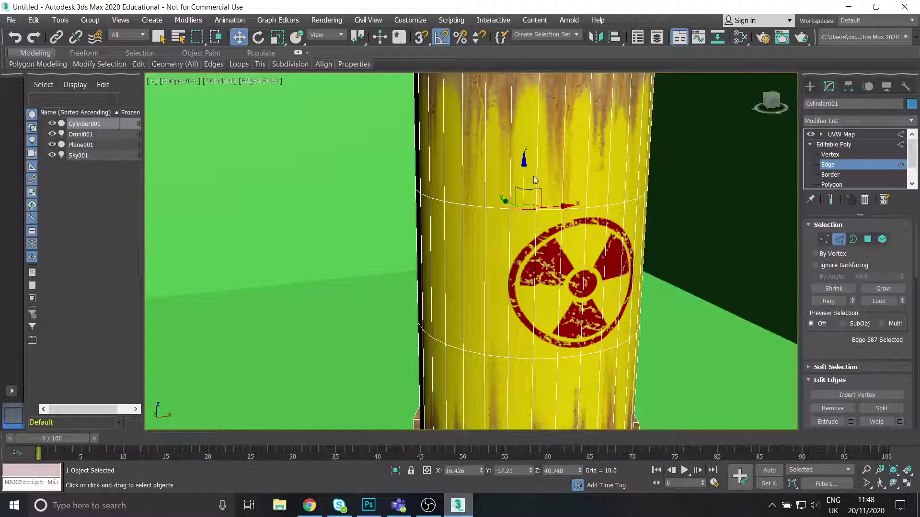
{"action": "left_click", "coordinate": [547, 212], "text": "shift"}
{"action": "middle_click_drag", "start_coordinate": [583, 240], "coordinate": [498, 344], "text": "alt"}
Add the horizontal edge loop just below the radiation symbol to the edge selection
{"action": "left_click", "coordinate": [502, 334]}
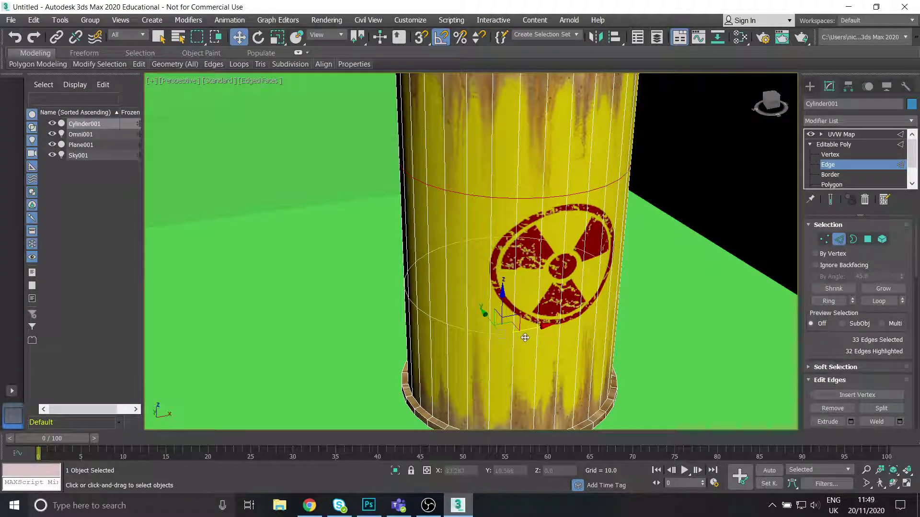
{"action": "left_click", "coordinate": [528, 338], "text": "ctrl+shift"}
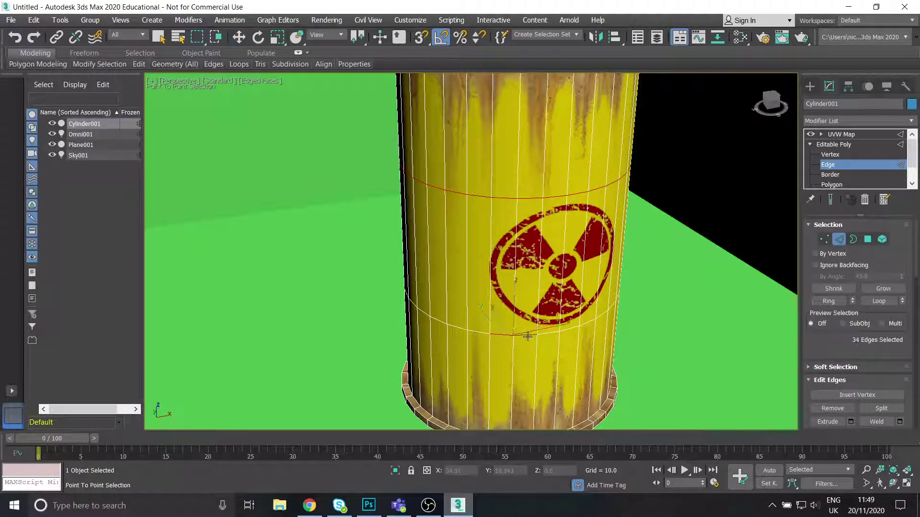
{"action": "left_click", "coordinate": [551, 331]}
{"action": "key", "text": "w"}
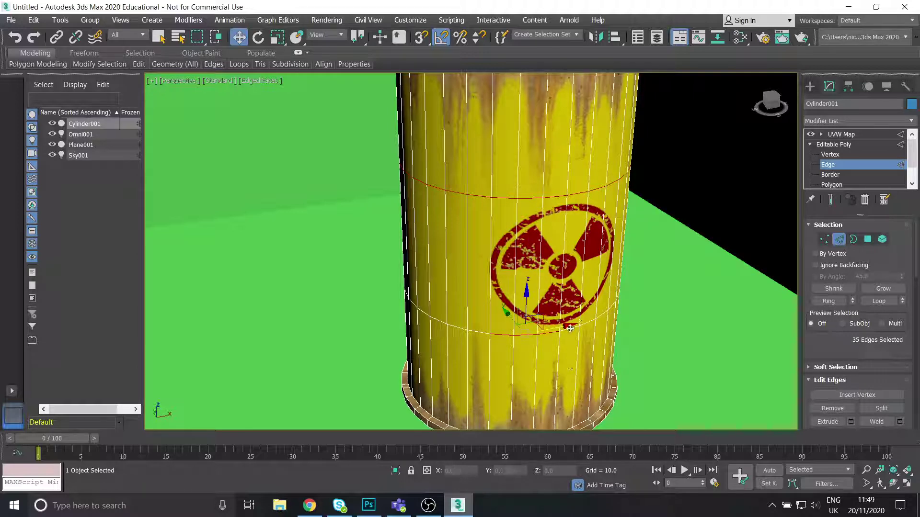
{"action": "key", "text": "alt+l"}
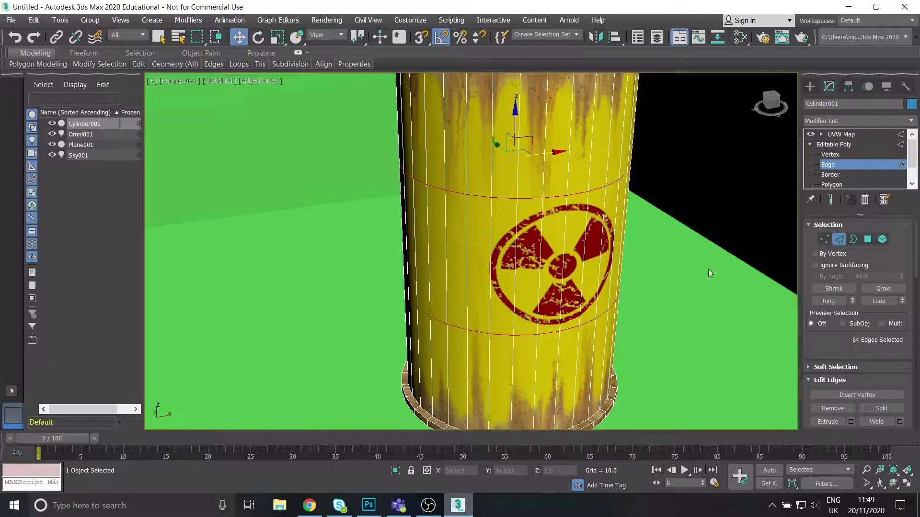
Chamfer the two selected edge loops around the barrel with an edge chamfer amount of 0.483
{"action": "scroll", "coordinate": [708, 268], "scroll_direction": "down", "scroll_amount": 4}
{"action": "middle_click_drag", "start_coordinate": [708, 269], "coordinate": [904, 343]}
{"action": "middle_click_drag", "start_coordinate": [688, 336], "coordinate": [608, 320]}
{"action": "scroll", "coordinate": [866, 373], "scroll_direction": "down", "scroll_amount": 1}
{"action": "scroll", "coordinate": [866, 373], "scroll_direction": "down", "scroll_amount": 2}
{"action": "key", "text": "ctrl+shift+c"}
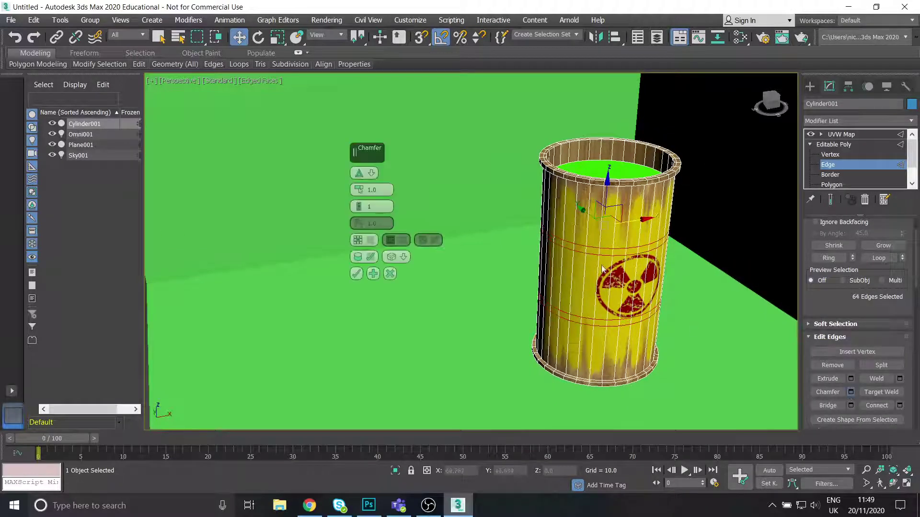
{"action": "left_click_drag", "start_coordinate": [359, 190], "coordinate": [358, 194]}
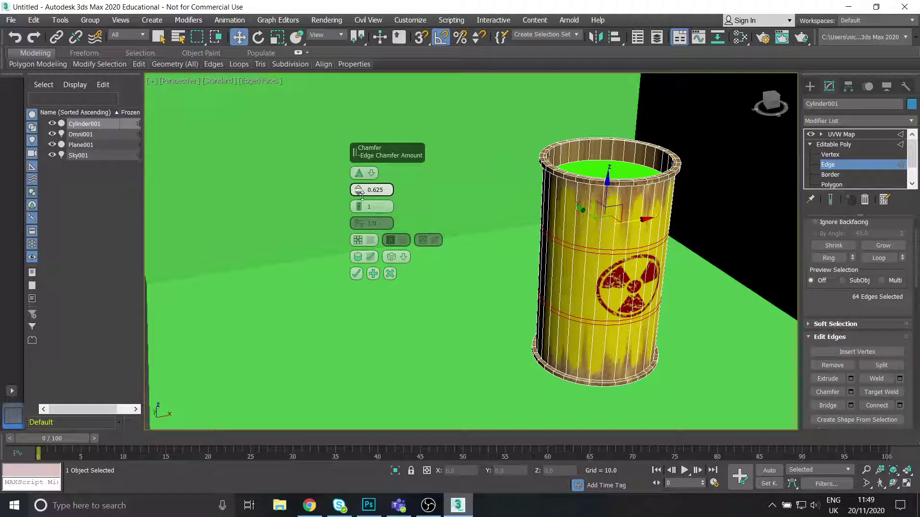
{"action": "left_click_drag", "start_coordinate": [360, 193], "coordinate": [359, 191]}
{"action": "right_click", "coordinate": [360, 192]}
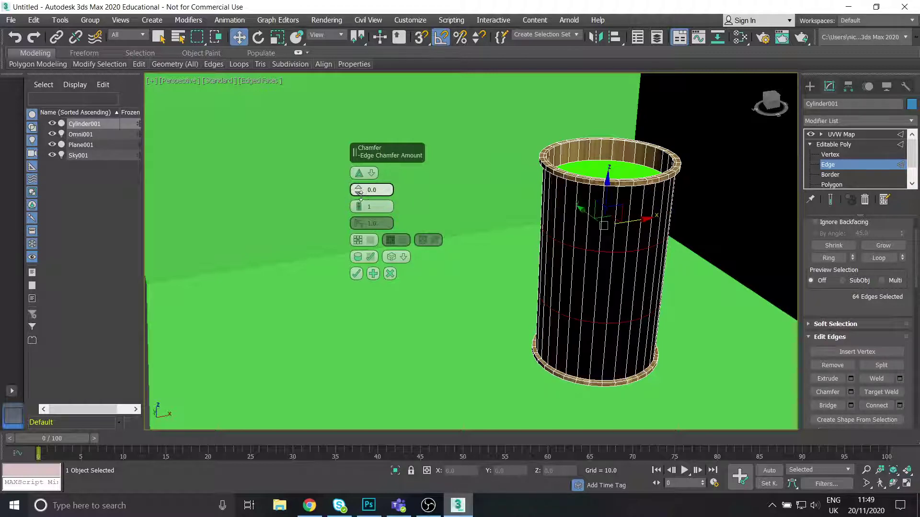
{"action": "left_click_drag", "start_coordinate": [360, 191], "coordinate": [360, 191]}
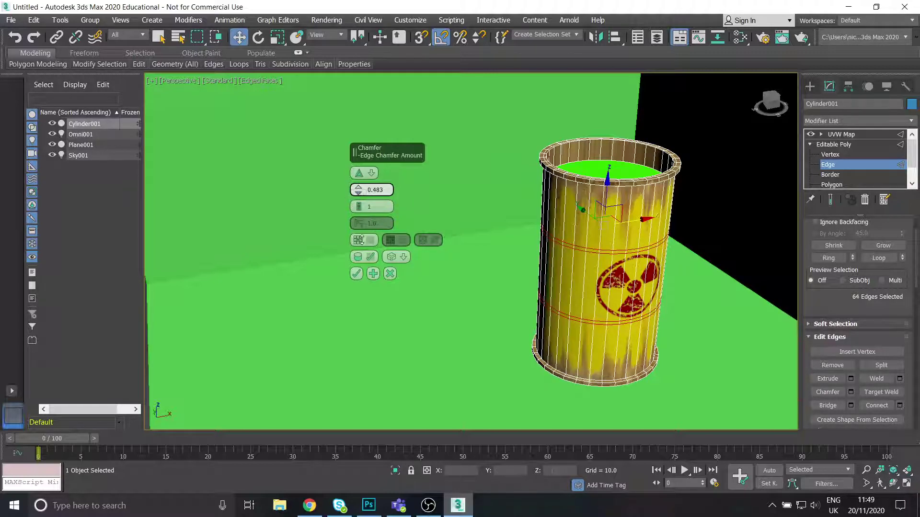
{"action": "left_click", "coordinate": [356, 274]}
Select the two complete thin polygon rings above and below the radiation symbol on the barrel
{"action": "scroll", "coordinate": [591, 252], "scroll_direction": "up", "scroll_amount": 5}
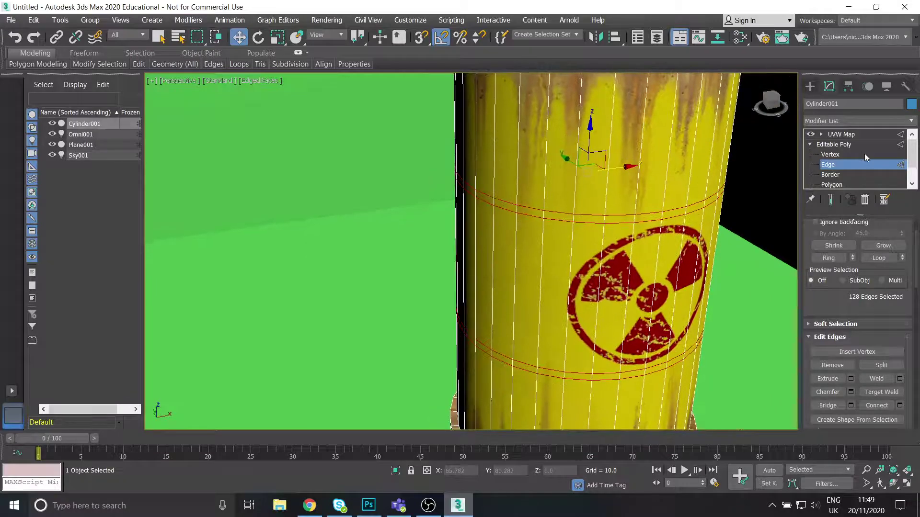
{"action": "left_click", "coordinate": [832, 185]}
{"action": "left_click", "coordinate": [623, 218]}
{"action": "left_click", "coordinate": [652, 216], "text": "shift"}
{"action": "left_click", "coordinate": [601, 378], "text": "ctrl"}
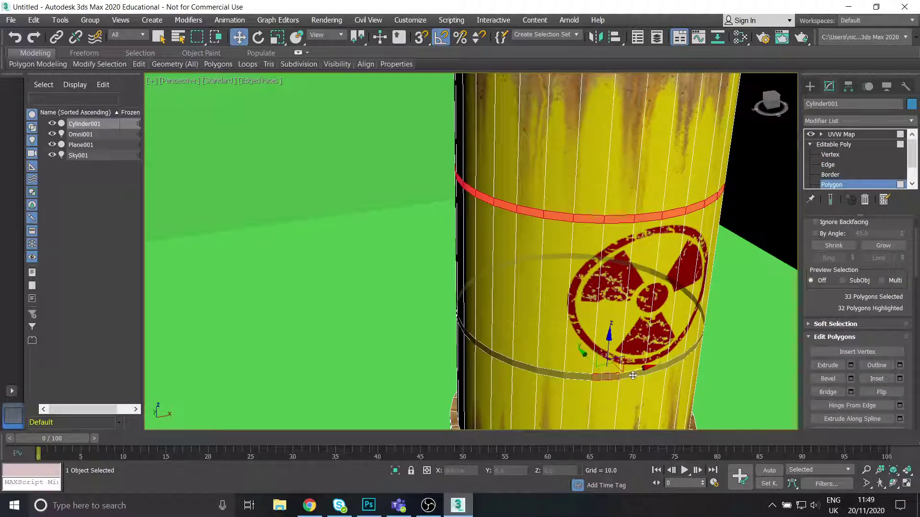
{"action": "left_click", "coordinate": [633, 375], "text": "ctrl+shift"}
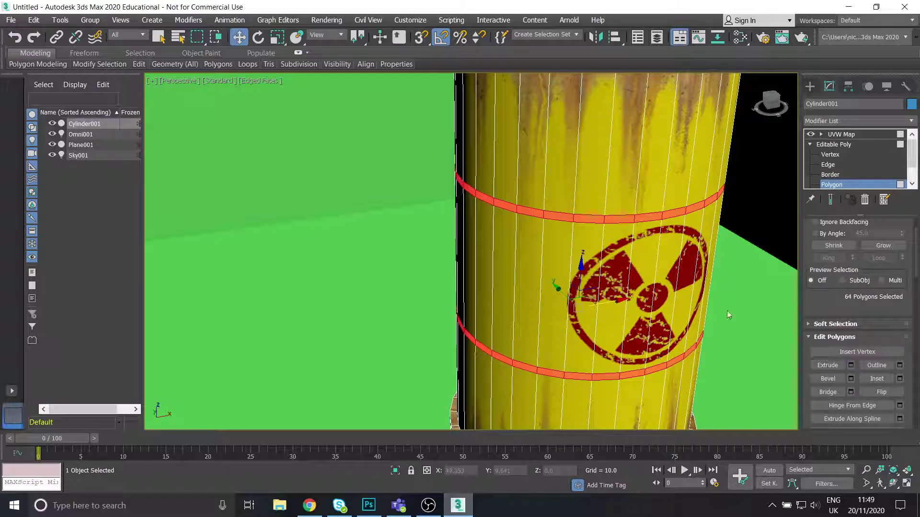
Extrude the two selected polygon rings outward by about 0.73, leave polygon editing and deselect the barrel
{"action": "key", "text": "shift+e"}
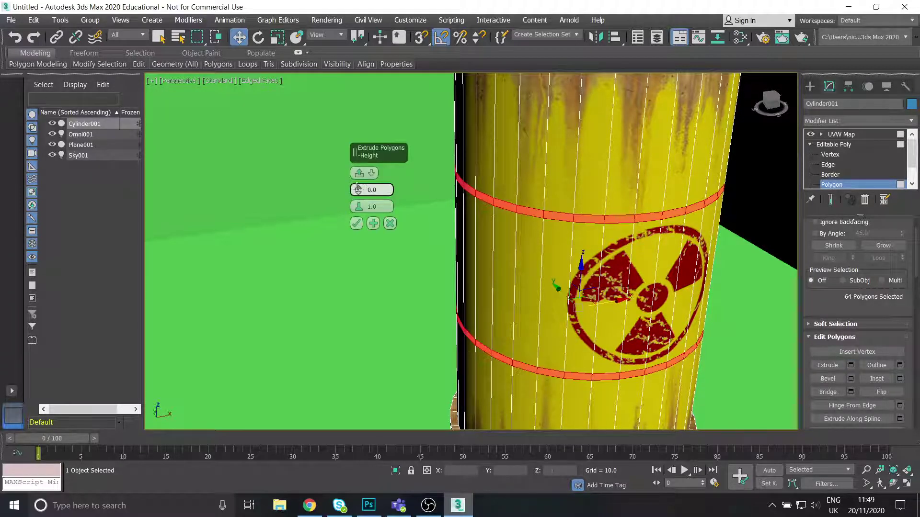
{"action": "left_click_drag", "start_coordinate": [357, 187], "coordinate": [359, 184]}
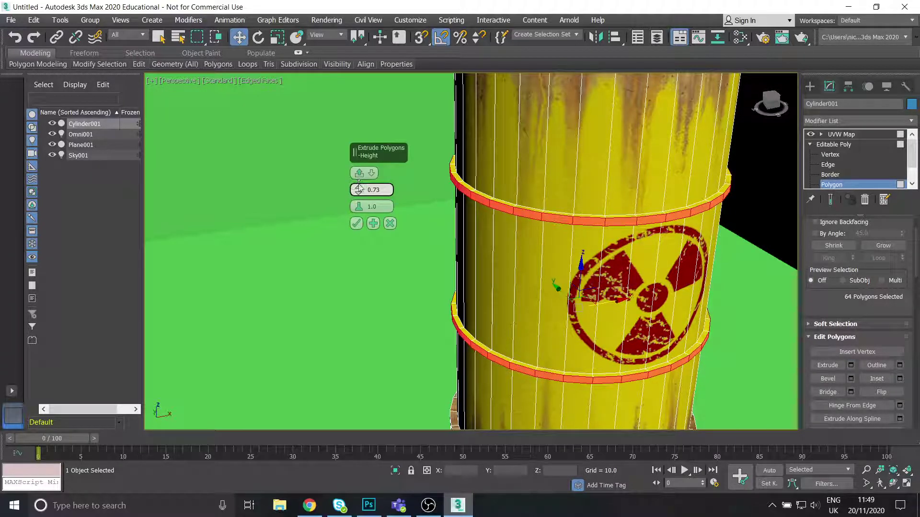
{"action": "left_click", "coordinate": [356, 223]}
{"action": "scroll", "coordinate": [407, 223], "scroll_direction": "down", "scroll_amount": 5}
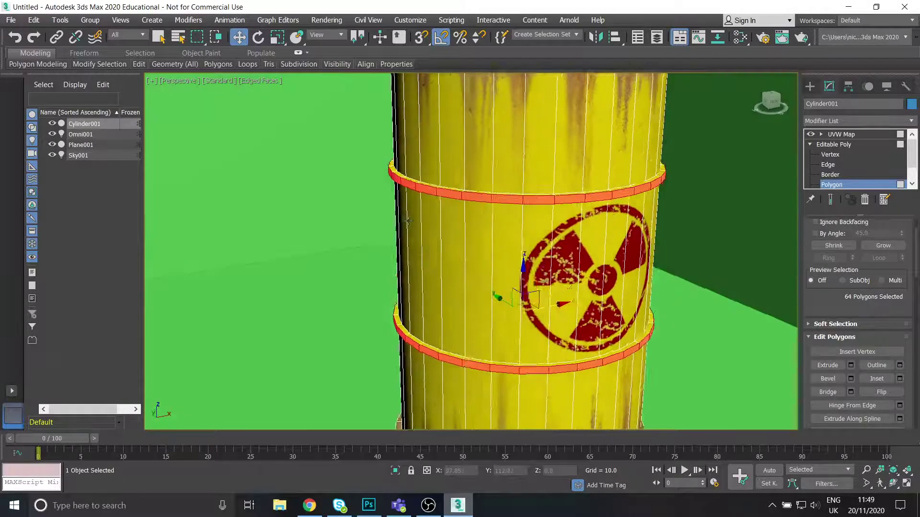
{"action": "left_click", "coordinate": [832, 144]}
{"action": "scroll", "coordinate": [541, 230], "scroll_direction": "down", "scroll_amount": 5}
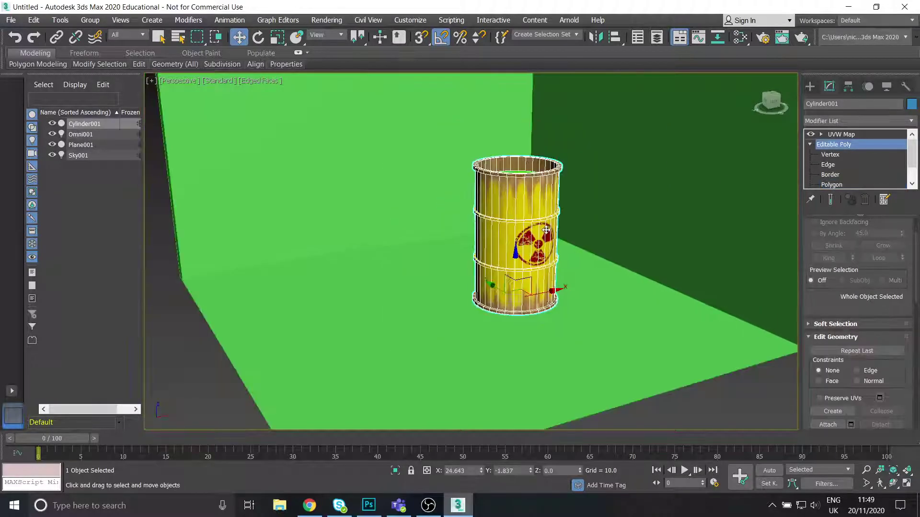
{"action": "left_click", "coordinate": [725, 407]}
Open the Slate Material Editor and add a new Standard material below the existing barrel material
{"action": "mouse_move", "coordinate": [553, 272]}
{"action": "middle_mouse_down", "text": "alt"}
{"action": "mouse_move", "coordinate": [529, 258]}
{"action": "mouse_move", "coordinate": [554, 281]}
{"action": "middle_mouse_up", "text": "alt"}
{"action": "scroll", "coordinate": [423, 308], "scroll_direction": "down", "scroll_amount": 5}
{"action": "scroll", "coordinate": [423, 305], "scroll_direction": "up", "scroll_amount": 5}
{"action": "scroll", "coordinate": [387, 236], "scroll_direction": "down", "scroll_amount": 5}
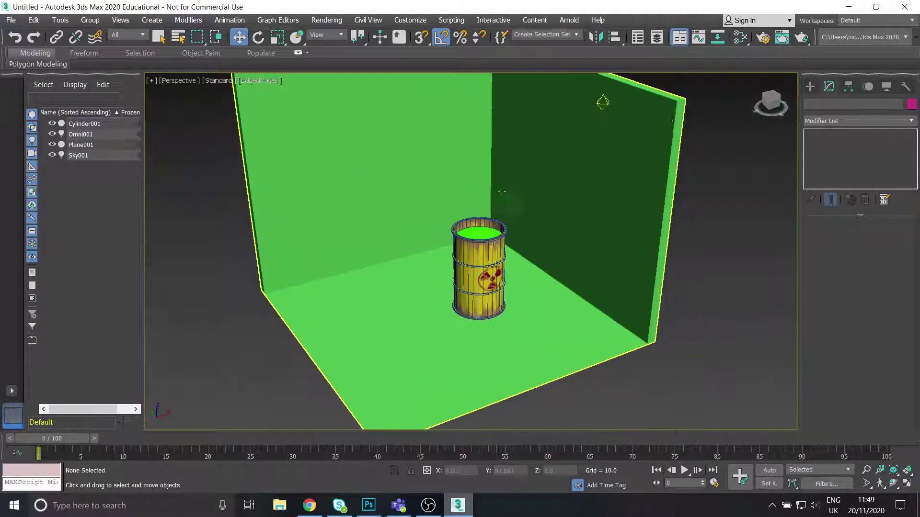
{"action": "left_click", "coordinate": [734, 43]}
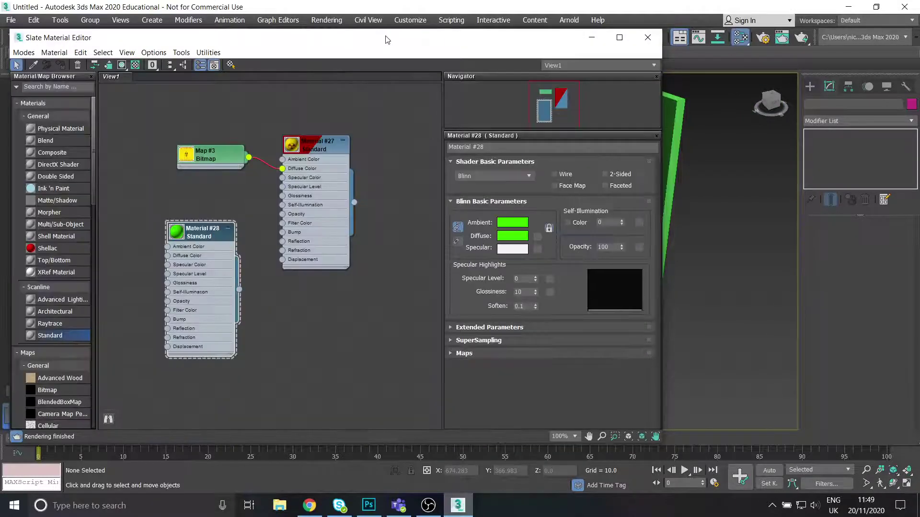
{"action": "left_click_drag", "start_coordinate": [393, 40], "coordinate": [435, 71]}
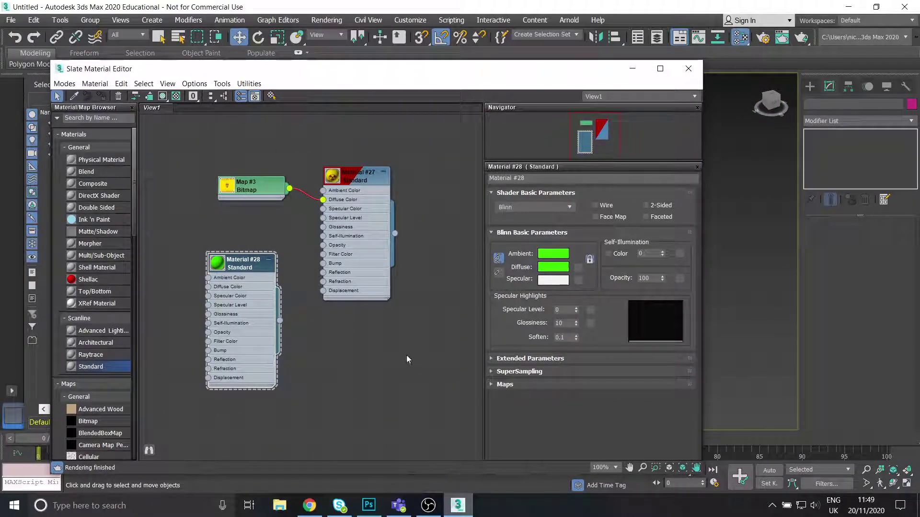
{"action": "left_click_drag", "start_coordinate": [374, 76], "coordinate": [368, 42]}
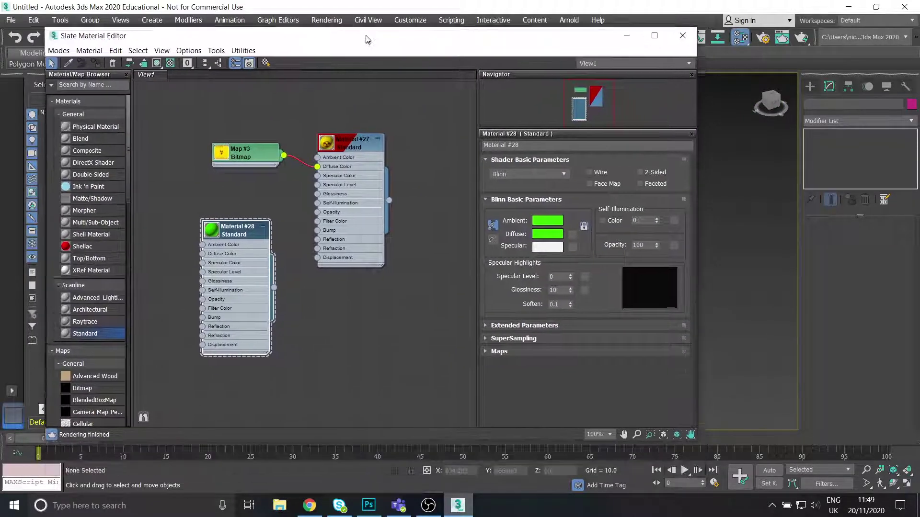
{"action": "left_click_drag", "start_coordinate": [367, 337], "coordinate": [400, 313]}
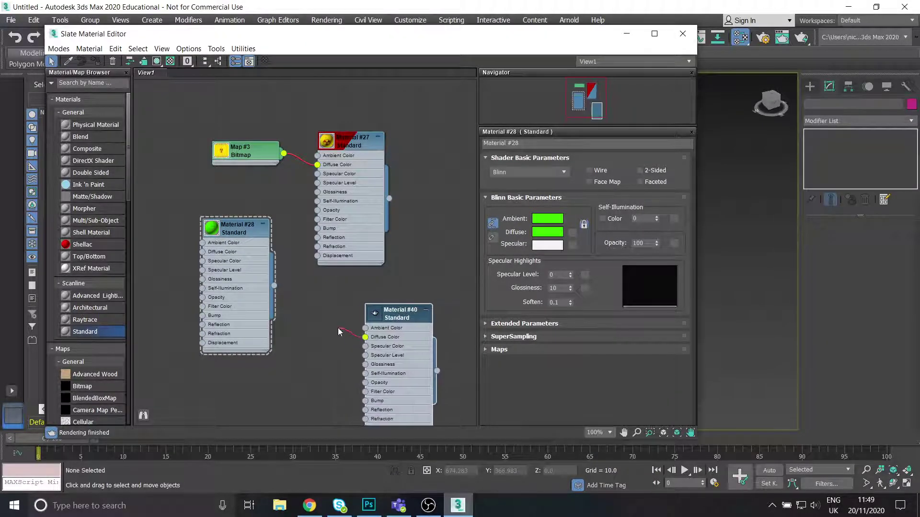
Load the Asphalt012_2K_Color image as a Bitmap map into the new material's Diffuse Color
{"action": "left_click_drag", "start_coordinate": [334, 329], "coordinate": [334, 329]}
{"action": "mouse_move", "coordinate": [342, 331]}
{"action": "left_click", "coordinate": [455, 32]}
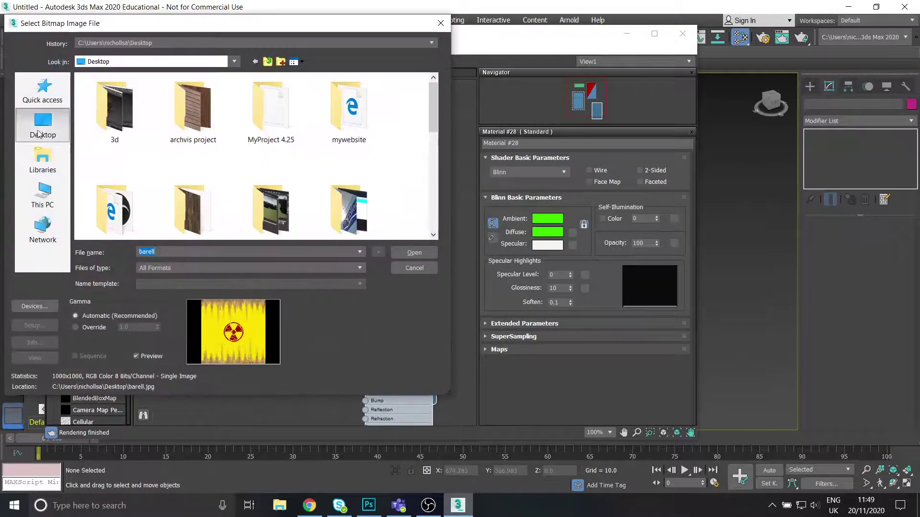
{"action": "left_click", "coordinate": [41, 134]}
{"action": "scroll", "coordinate": [215, 148], "scroll_direction": "down", "scroll_amount": 5}
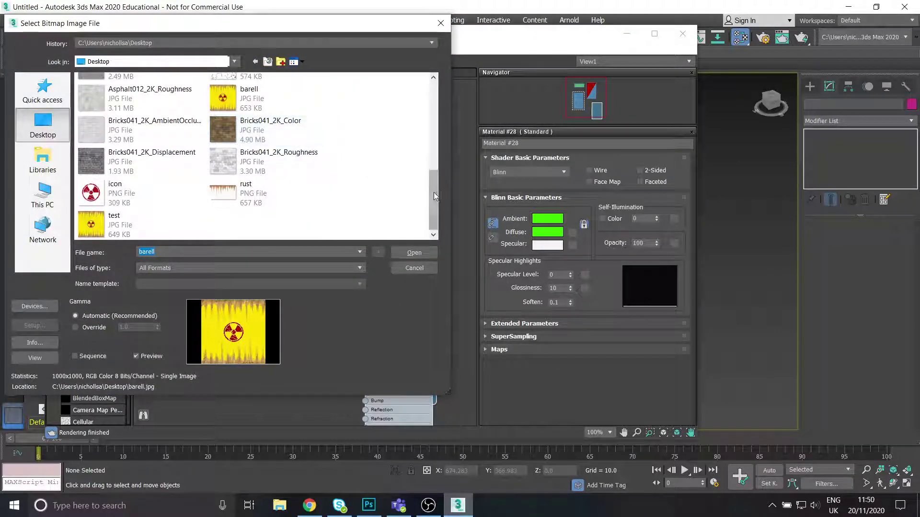
{"action": "left_click_drag", "start_coordinate": [432, 193], "coordinate": [432, 177]}
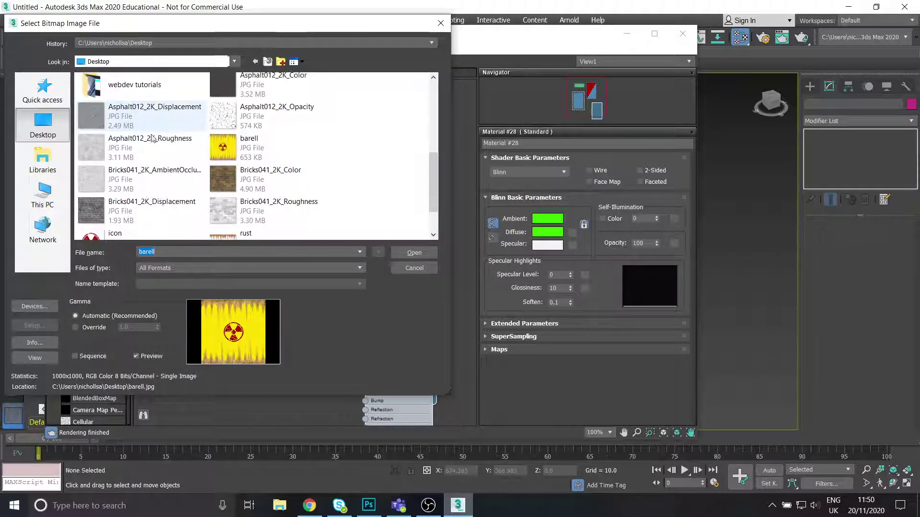
{"action": "scroll", "coordinate": [268, 172], "scroll_direction": "up", "scroll_amount": 2}
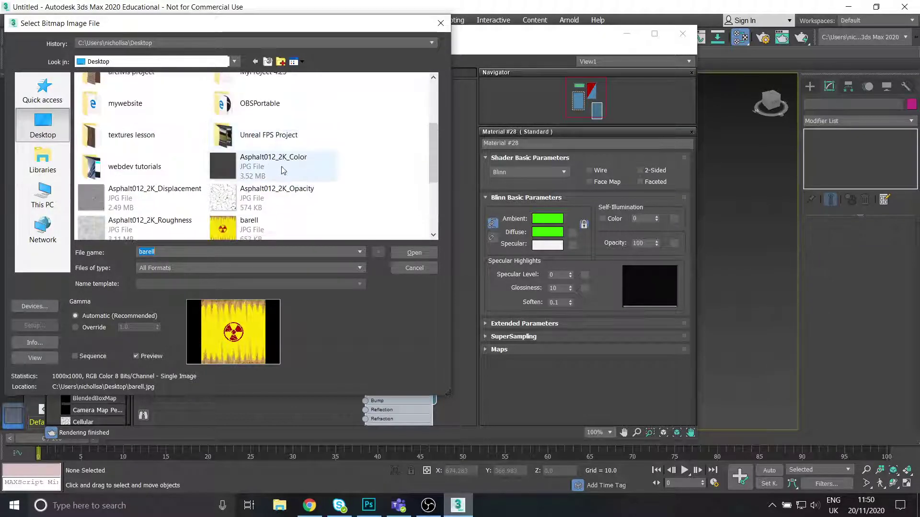
{"action": "key", "text": "Return"}
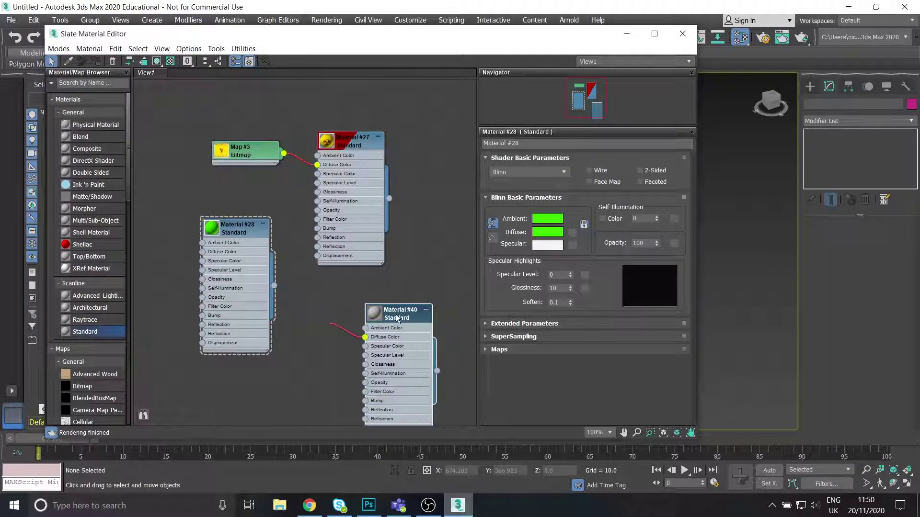
Select the floor polygon of the room corner object
{"action": "left_click", "coordinate": [704, 211]}
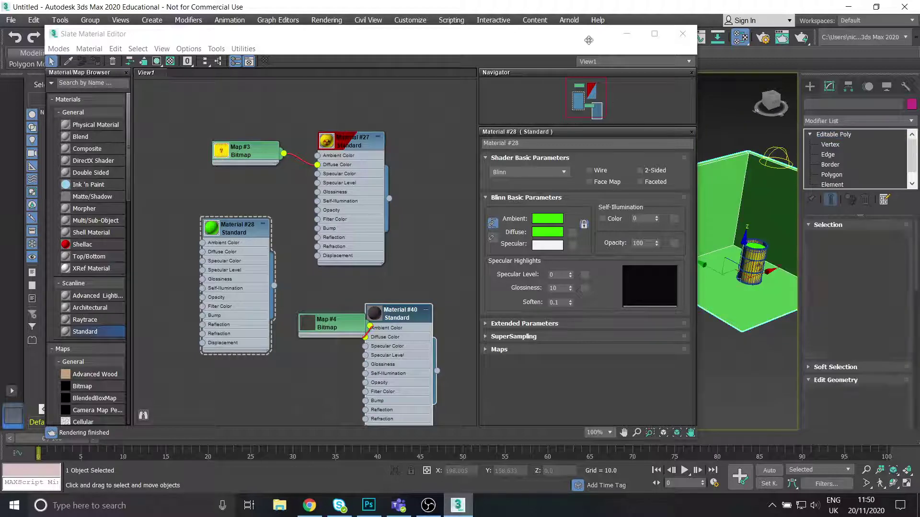
{"action": "left_click_drag", "start_coordinate": [587, 36], "coordinate": [442, 37]}
{"action": "middle_click_drag", "start_coordinate": [734, 215], "coordinate": [647, 214]}
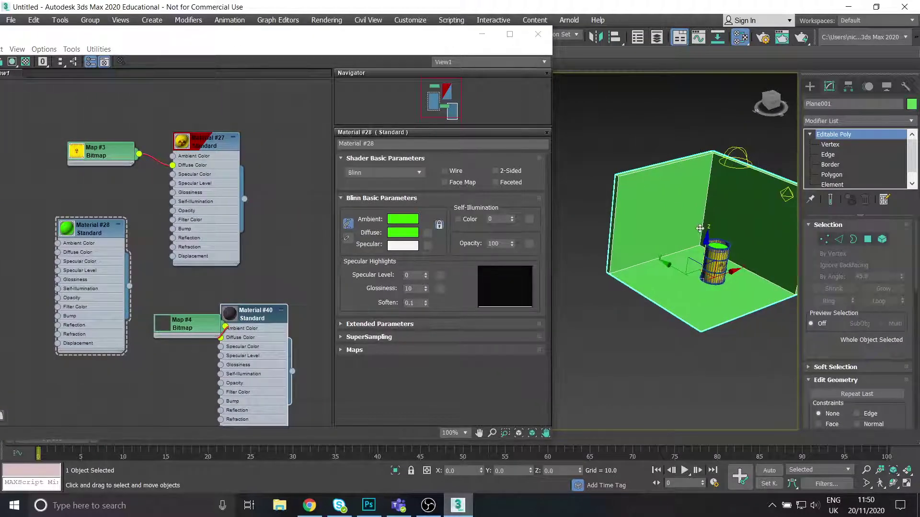
{"action": "left_click", "coordinate": [846, 175]}
{"action": "left_click", "coordinate": [699, 280]}
{"action": "scroll", "coordinate": [699, 280], "scroll_direction": "up", "scroll_amount": 3}
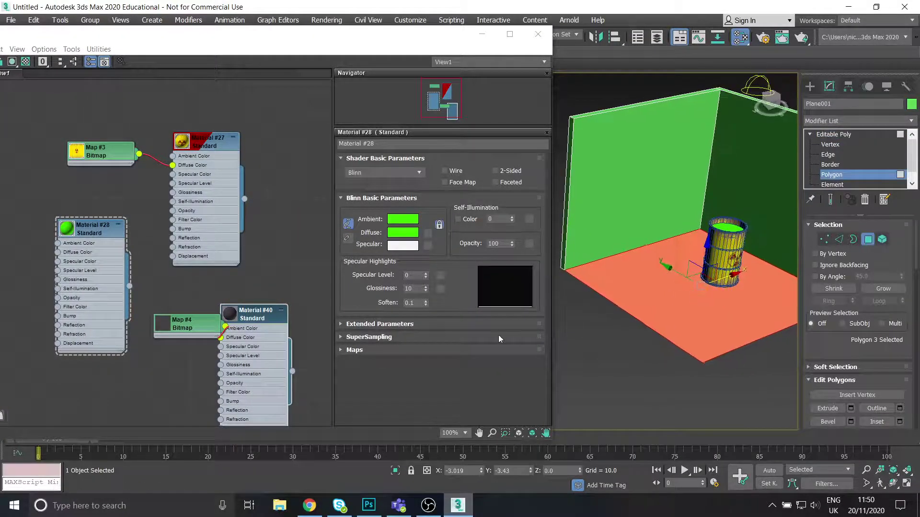
Assign the asphalt material to the floor, show its texture in the viewport and clear the polygon selection
{"action": "middle_click_drag", "start_coordinate": [249, 300], "coordinate": [280, 323]}
{"action": "mouse_move", "coordinate": [262, 282]}
{"action": "middle_mouse_down"}
{"action": "mouse_move", "coordinate": [189, 261]}
{"action": "mouse_move", "coordinate": [288, 288]}
{"action": "middle_mouse_up"}
{"action": "double_click", "coordinate": [285, 306]}
{"action": "left_click_drag", "start_coordinate": [70, 35], "coordinate": [115, 35]}
{"action": "left_click_drag", "start_coordinate": [43, 41], "coordinate": [84, 41]}
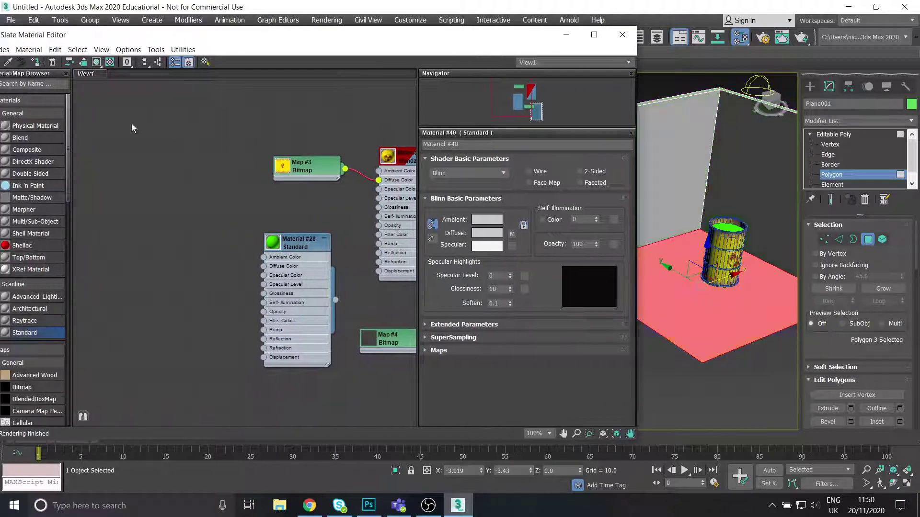
{"action": "left_click", "coordinate": [97, 64]}
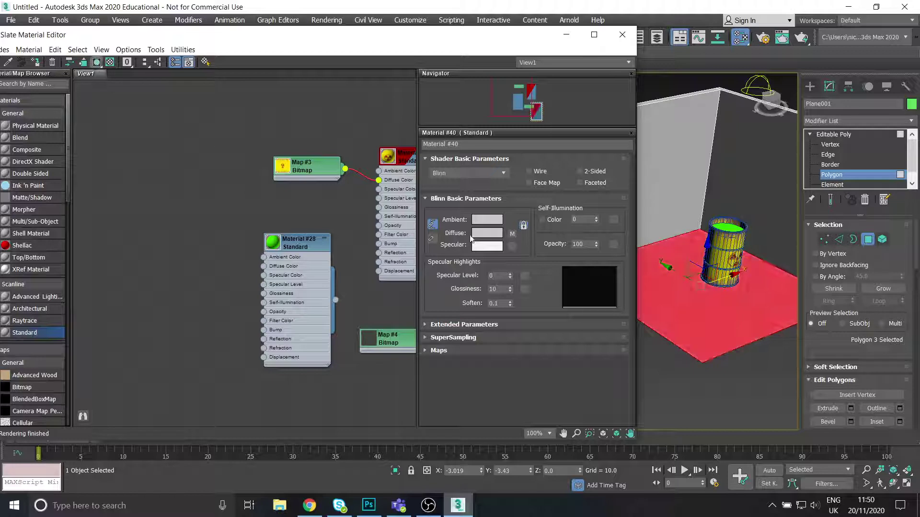
{"action": "left_click", "coordinate": [723, 381]}
{"action": "middle_click_drag", "start_coordinate": [714, 301], "coordinate": [721, 310]}
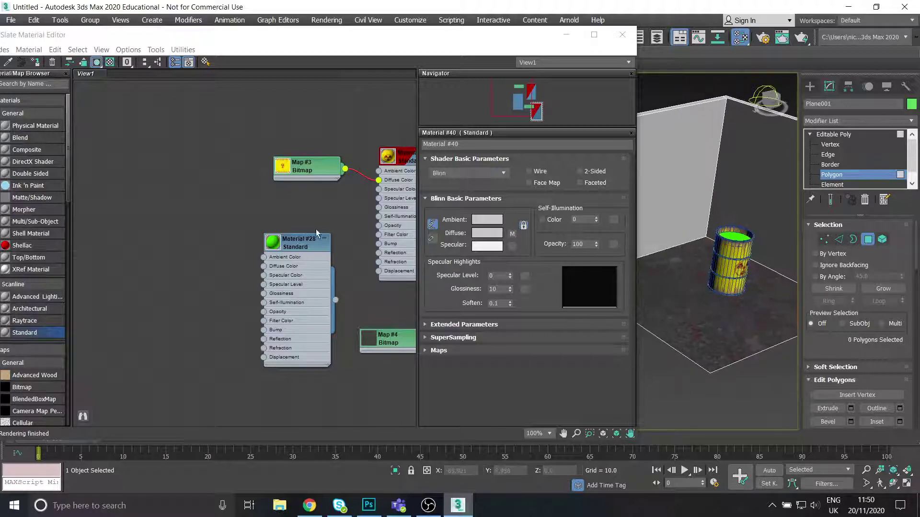
Create another Standard material and load the Bricks041_2K_Color image as a Bitmap map into its Diffuse Color
{"action": "middle_click_drag", "start_coordinate": [315, 229], "coordinate": [306, 204]}
{"action": "mouse_move", "coordinate": [30, 333]}
{"action": "left_mouse_down"}
{"action": "mouse_move", "coordinate": [183, 229]}
{"action": "mouse_move", "coordinate": [195, 167]}
{"action": "left_mouse_up"}
{"action": "left_click_drag", "start_coordinate": [160, 193], "coordinate": [128, 173]}
{"action": "mouse_move", "coordinate": [146, 181]}
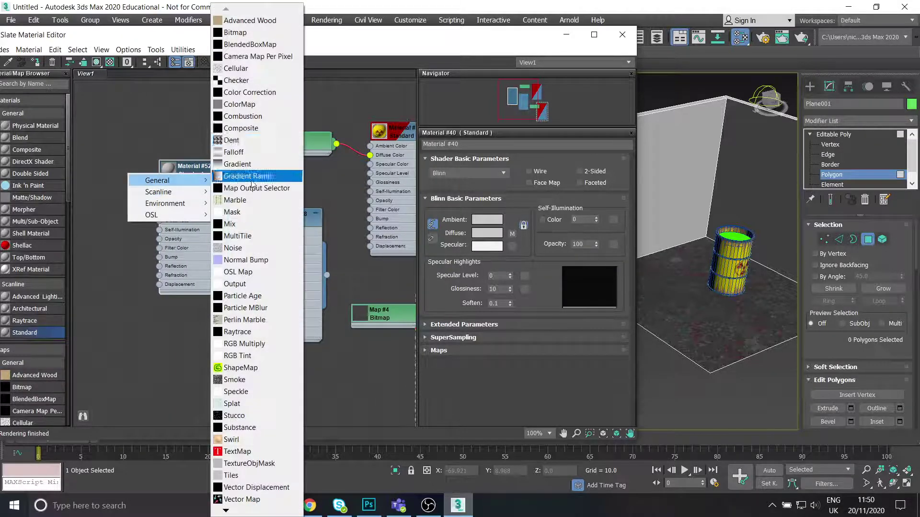
{"action": "left_click", "coordinate": [241, 35]}
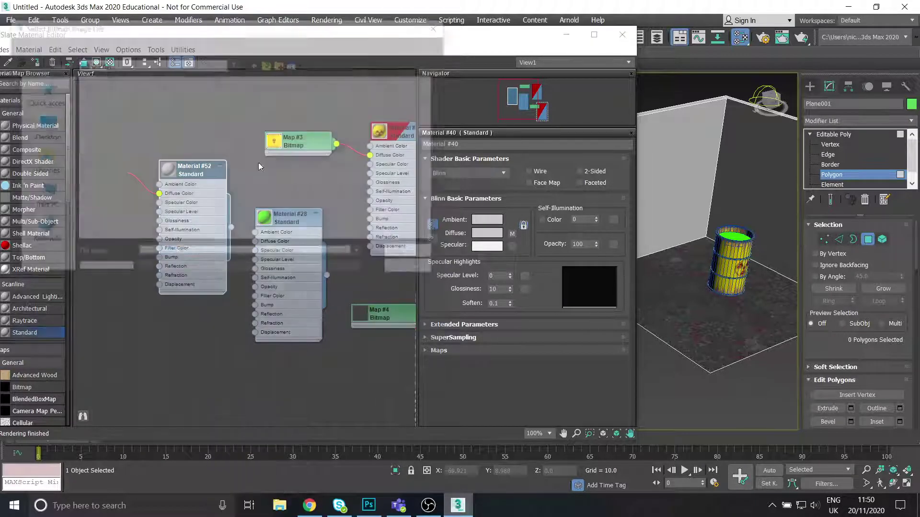
{"action": "scroll", "coordinate": [261, 135], "scroll_direction": "down", "scroll_amount": 5}
{"action": "double_click", "coordinate": [261, 135]}
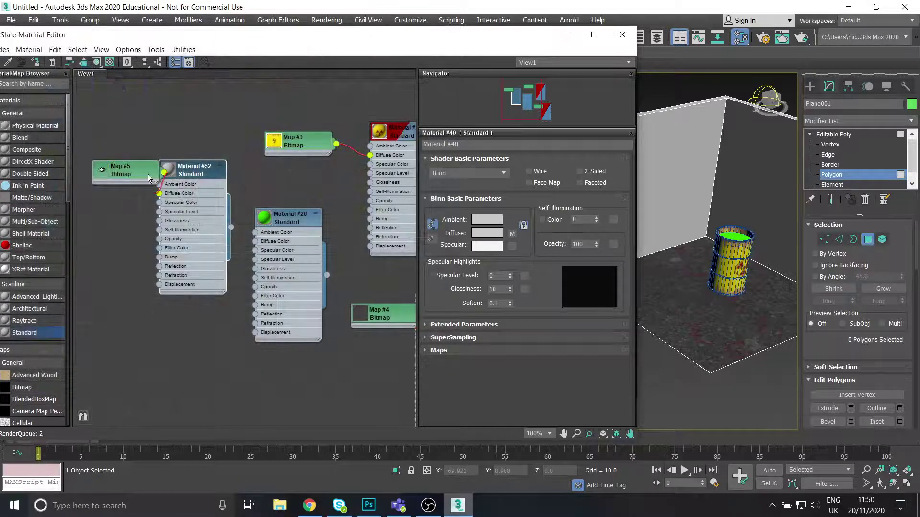
{"action": "left_click_drag", "start_coordinate": [190, 174], "coordinate": [195, 174]}
Assign the brick material to the room's two inner wall polygons, show it in the viewport and close the material editor
{"action": "left_click", "coordinate": [747, 166]}
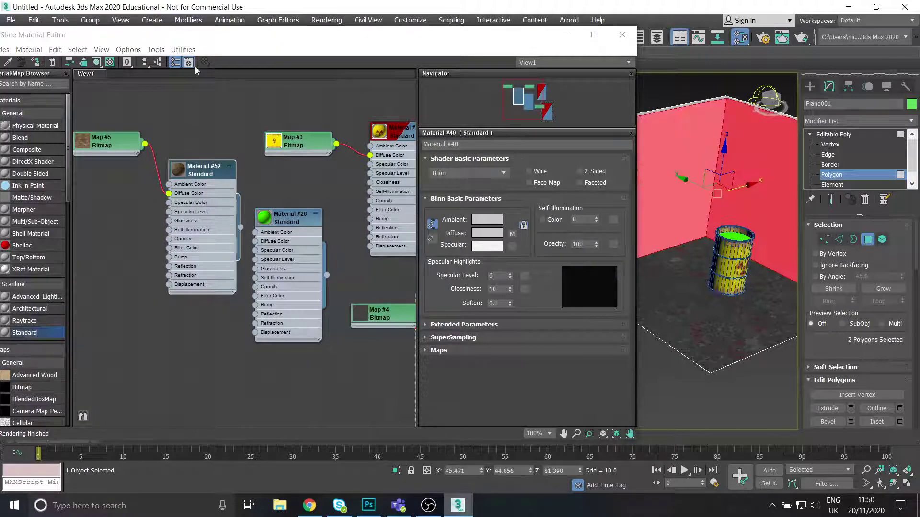
{"action": "left_click_drag", "start_coordinate": [175, 35], "coordinate": [233, 54]}
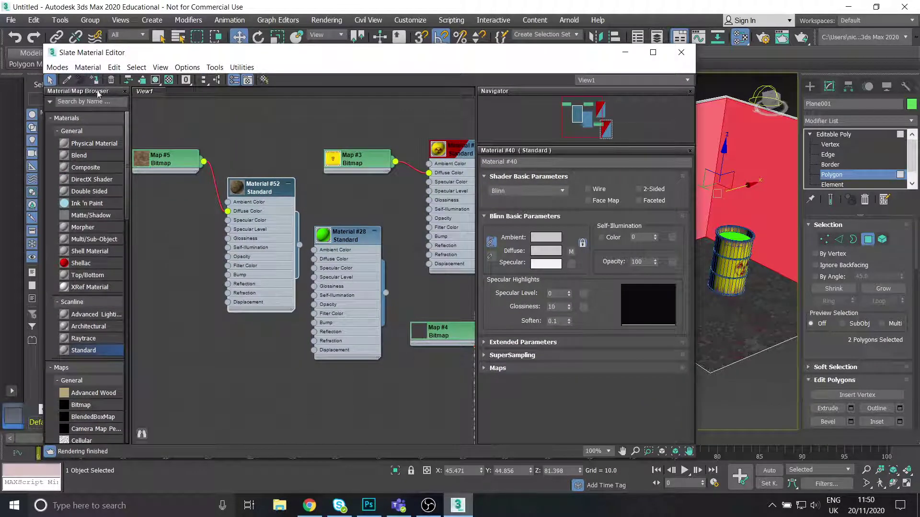
{"action": "left_click", "coordinate": [156, 79]}
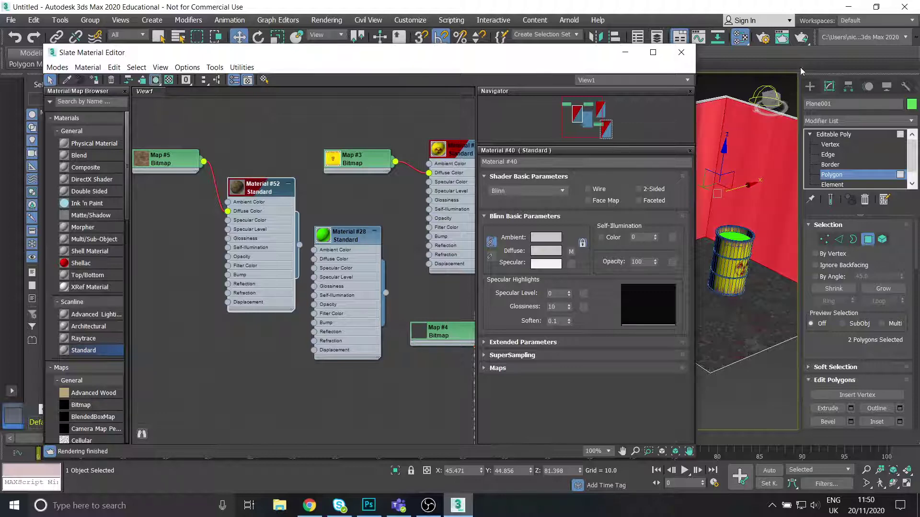
{"action": "left_click", "coordinate": [681, 53]}
Leave polygon editing and apply a UVW Map modifier with Box mapping to the whole room corner object
{"action": "left_click", "coordinate": [832, 135]}
{"action": "left_click", "coordinate": [634, 223]}
{"action": "middle_click_drag", "start_coordinate": [634, 223], "coordinate": [447, 194]}
{"action": "scroll", "coordinate": [447, 195], "scroll_direction": "up", "scroll_amount": 3}
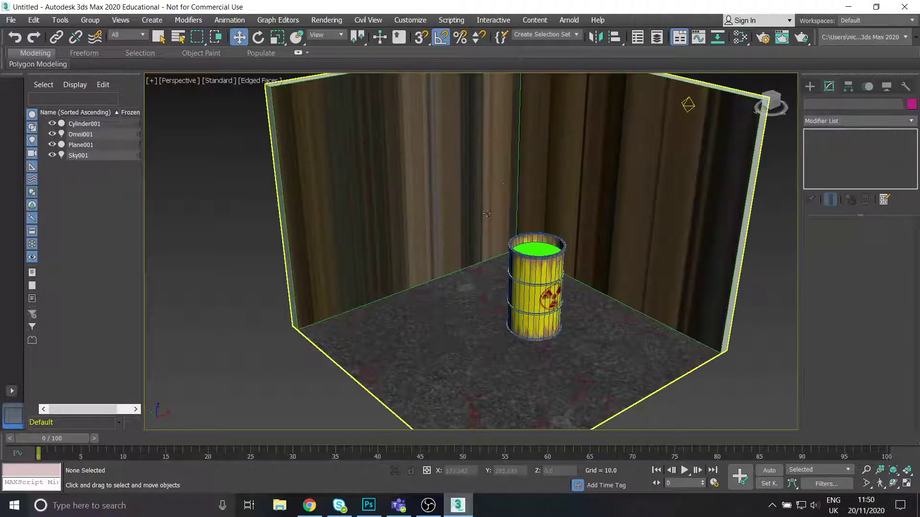
{"action": "left_click", "coordinate": [447, 194]}
{"action": "scroll", "coordinate": [517, 213], "scroll_direction": "down", "scroll_amount": 3}
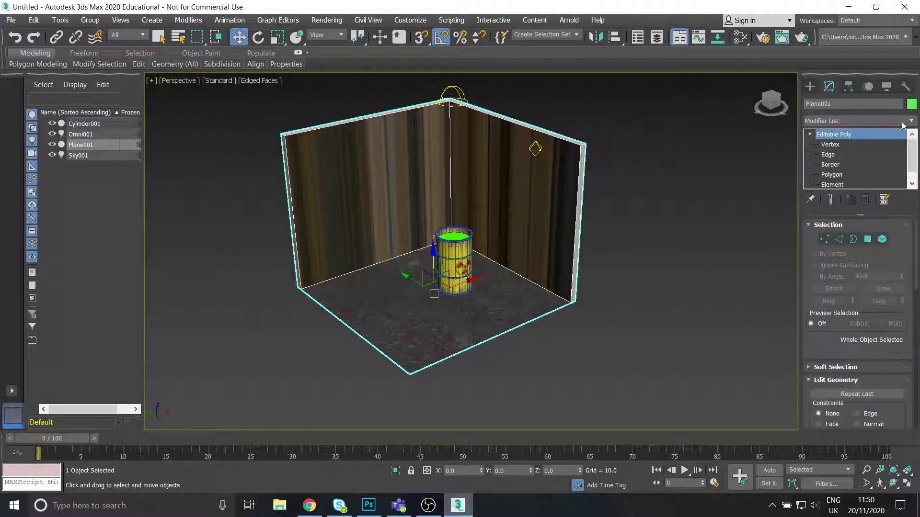
{"action": "left_click", "coordinate": [910, 122]}
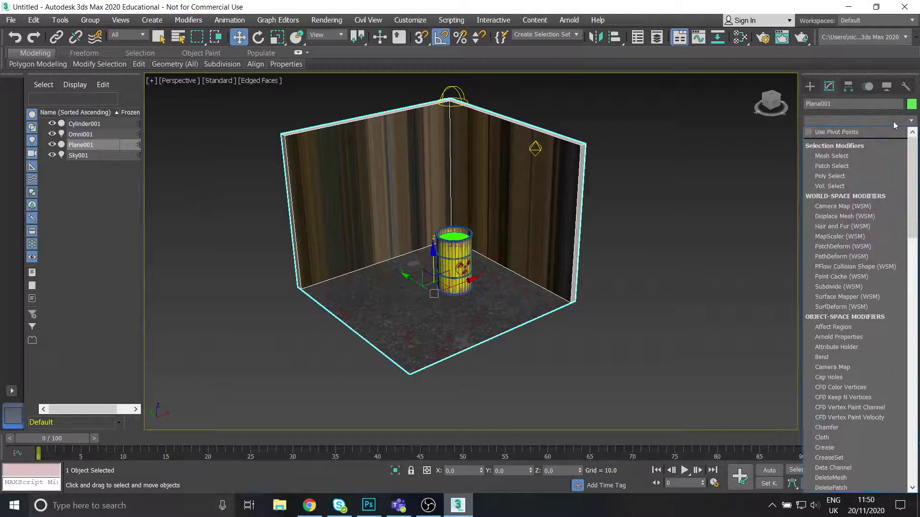
{"action": "type", "text": "uvw"}
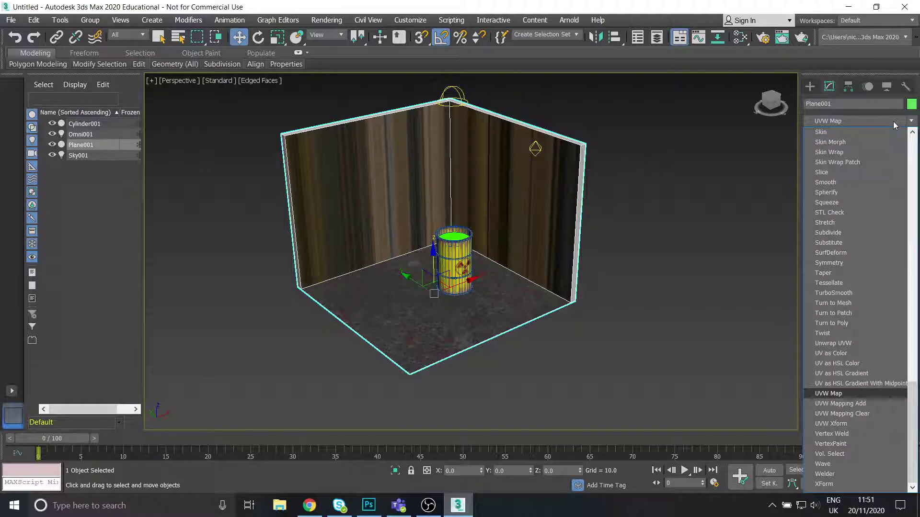
{"action": "left_click", "coordinate": [834, 393]}
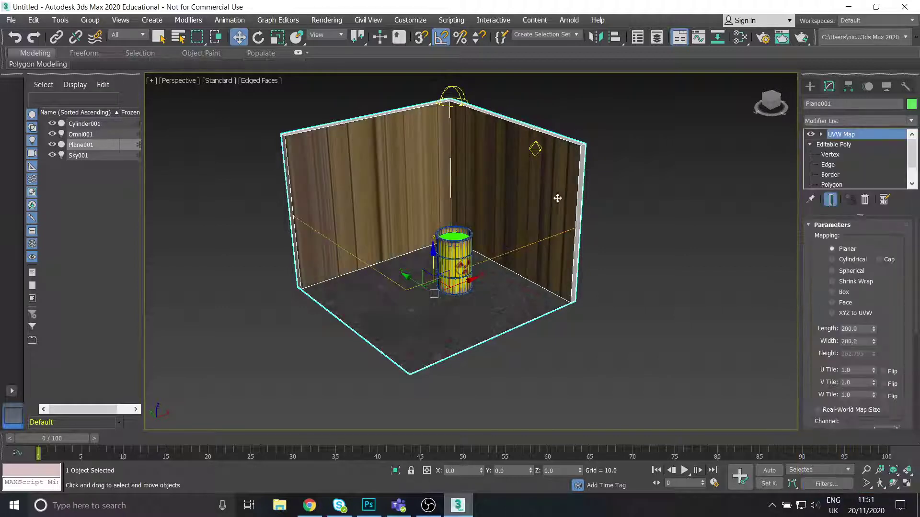
{"action": "left_click", "coordinate": [832, 292]}
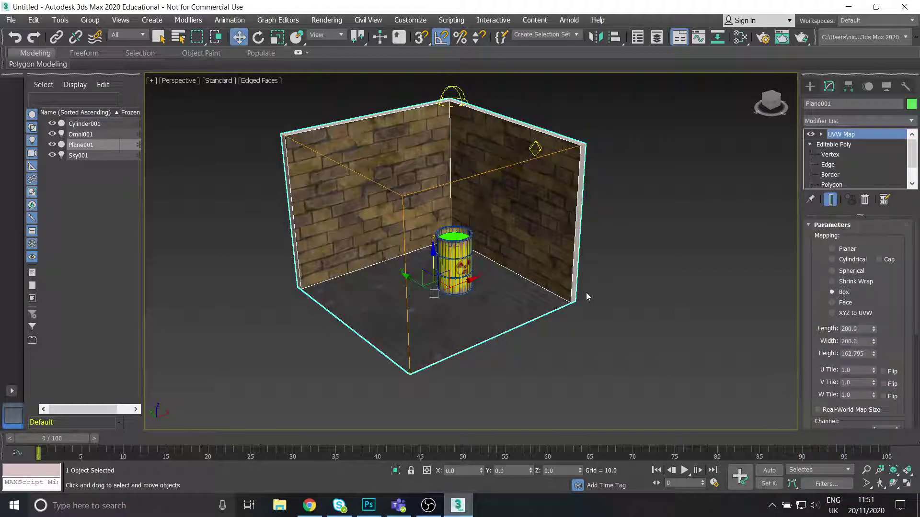
Deselect the room, set the viewport to High Quality and turn off Edged Faces
{"action": "left_click", "coordinate": [671, 222]}
{"action": "mouse_move", "coordinate": [501, 260]}
{"action": "middle_mouse_down", "text": "alt"}
{"action": "mouse_move", "coordinate": [509, 255]}
{"action": "mouse_move", "coordinate": [502, 252]}
{"action": "middle_mouse_up", "text": "alt"}
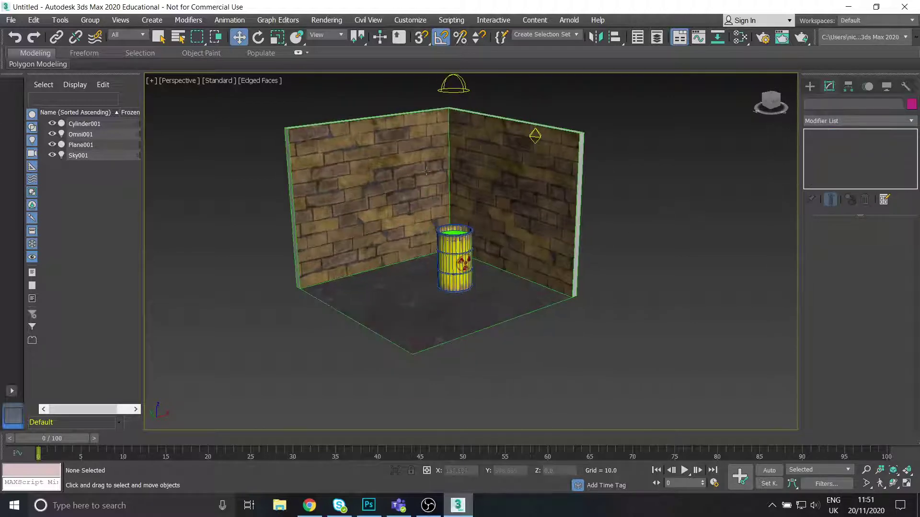
{"action": "left_click", "coordinate": [228, 81]}
{"action": "left_click", "coordinate": [263, 98]}
{"action": "left_click", "coordinate": [259, 81]}
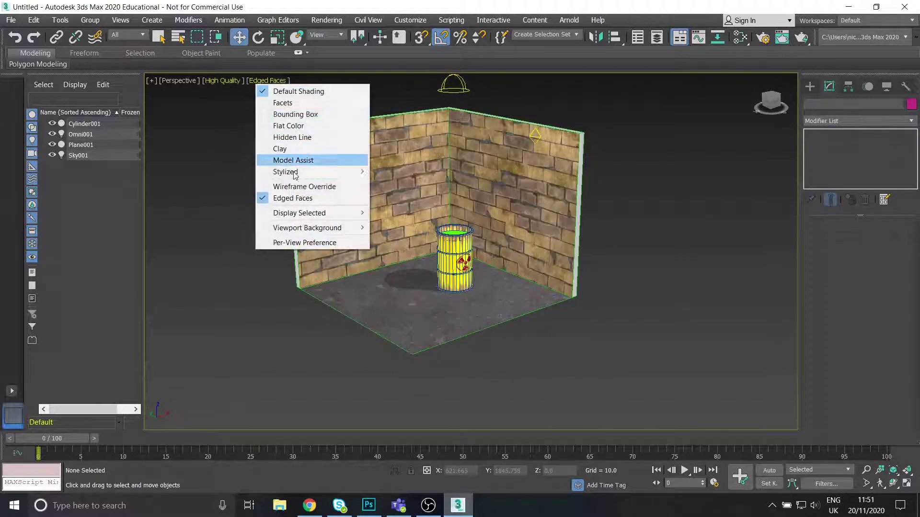
{"action": "left_click", "coordinate": [292, 198]}
{"action": "scroll", "coordinate": [461, 212], "scroll_direction": "up", "scroll_amount": 6}
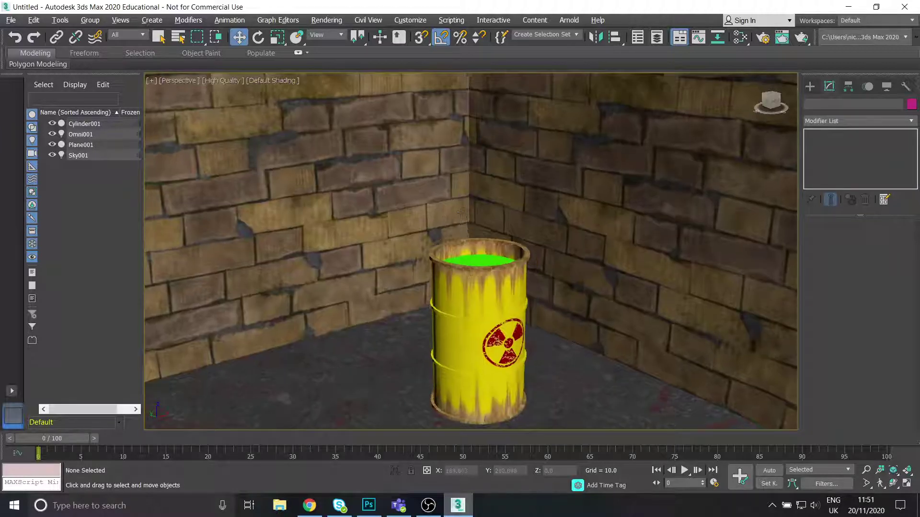
{"action": "middle_click_drag", "start_coordinate": [461, 212], "coordinate": [478, 160]}
{"action": "scroll", "coordinate": [478, 160], "scroll_direction": "up", "scroll_amount": 2}
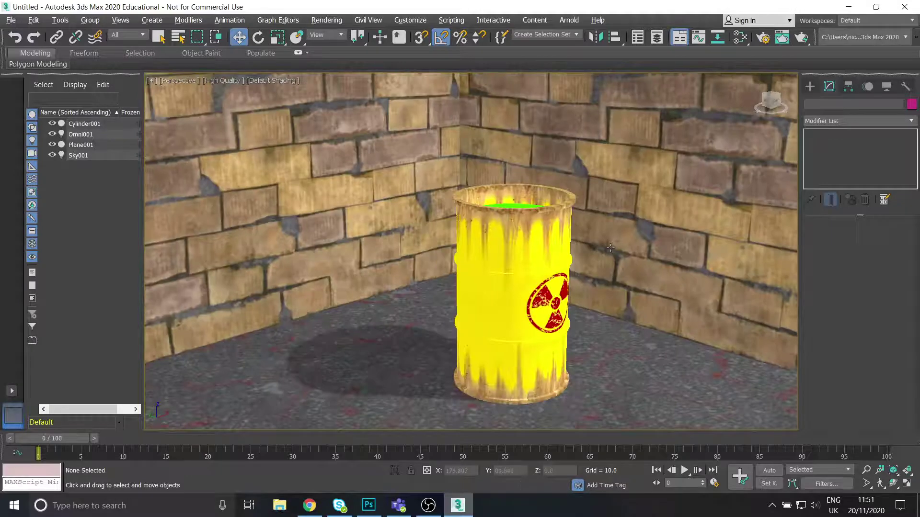
{"action": "middle_click_drag", "start_coordinate": [611, 247], "coordinate": [615, 245], "text": "alt"}
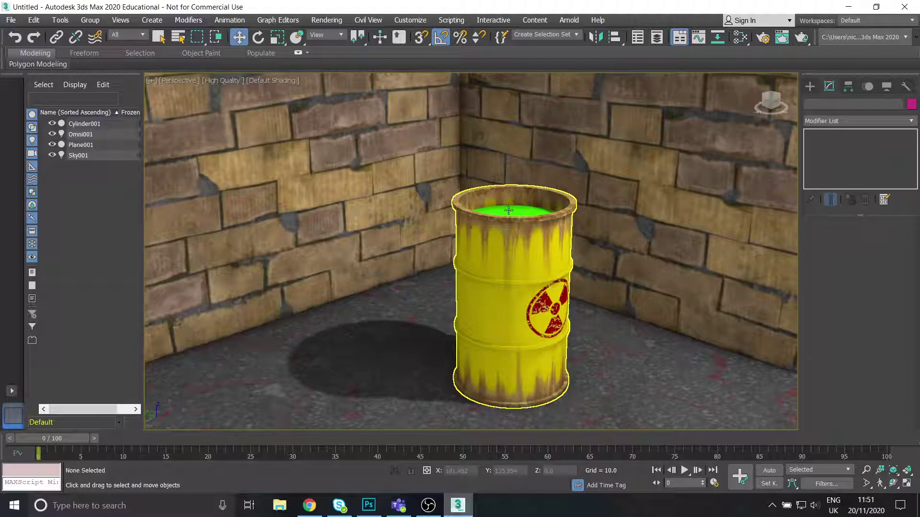
Enable the Self-Illumination color on the green lid material and set it to a bright yellow-green
{"action": "left_click", "coordinate": [739, 38]}
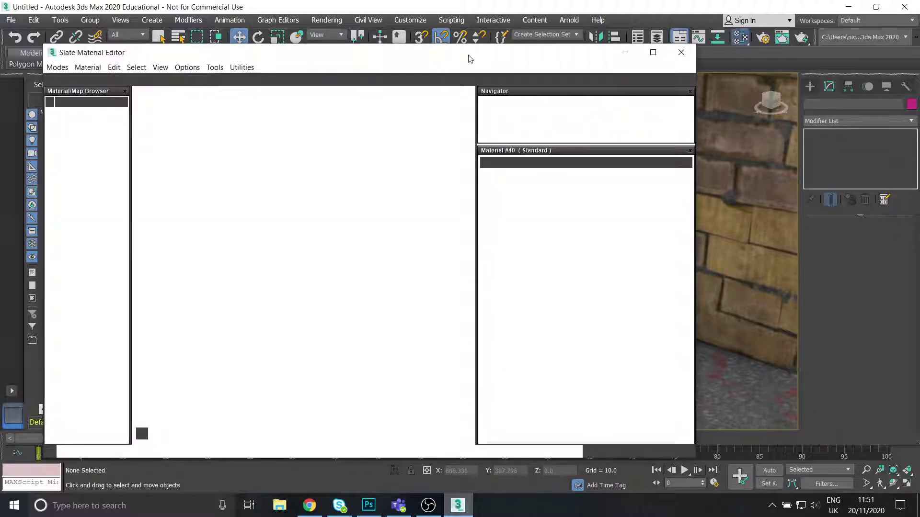
{"action": "left_click_drag", "start_coordinate": [469, 57], "coordinate": [462, 37]}
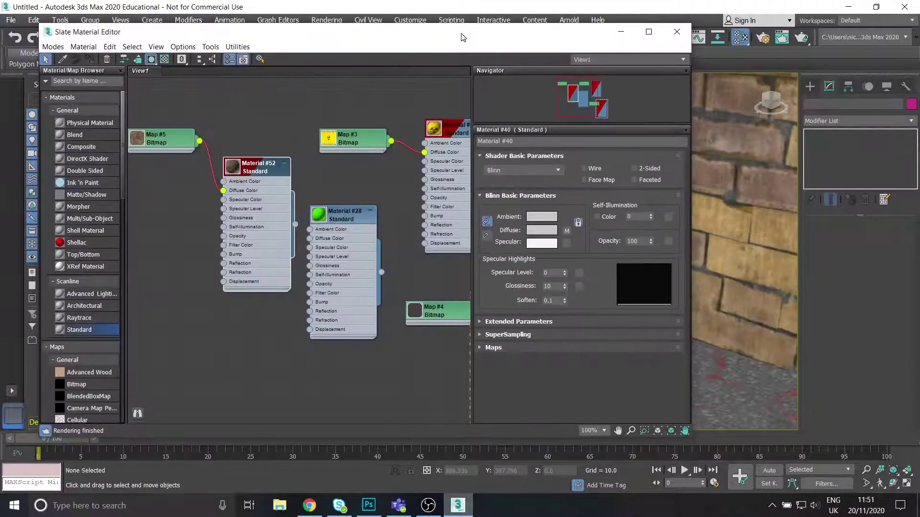
{"action": "double_click", "coordinate": [334, 220]}
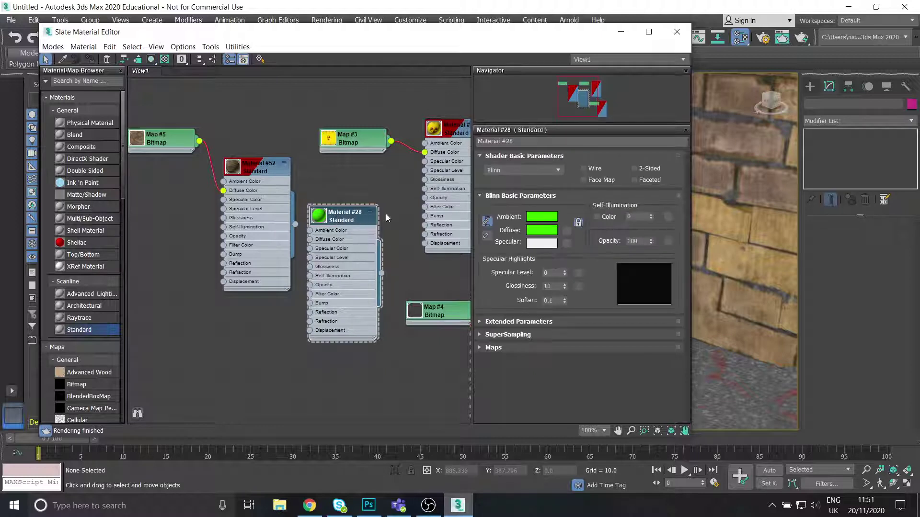
{"action": "left_click", "coordinate": [611, 213]}
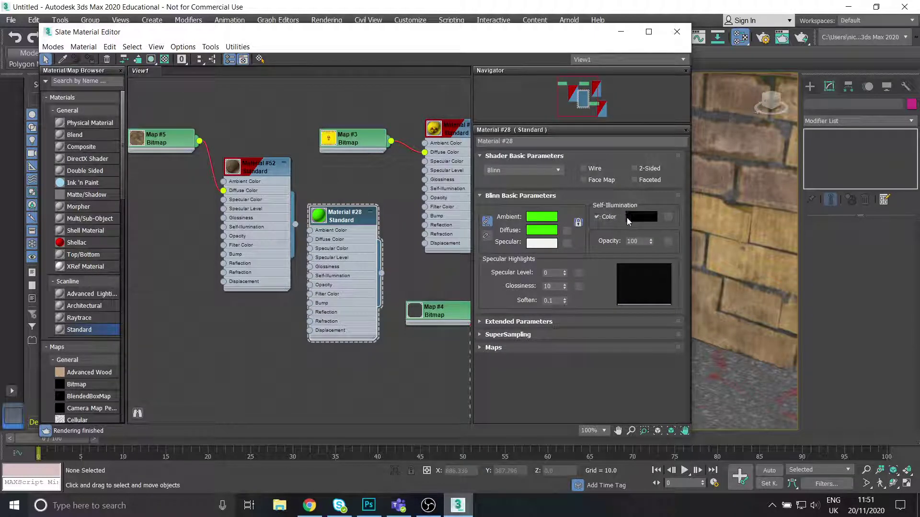
{"action": "left_click", "coordinate": [633, 217]}
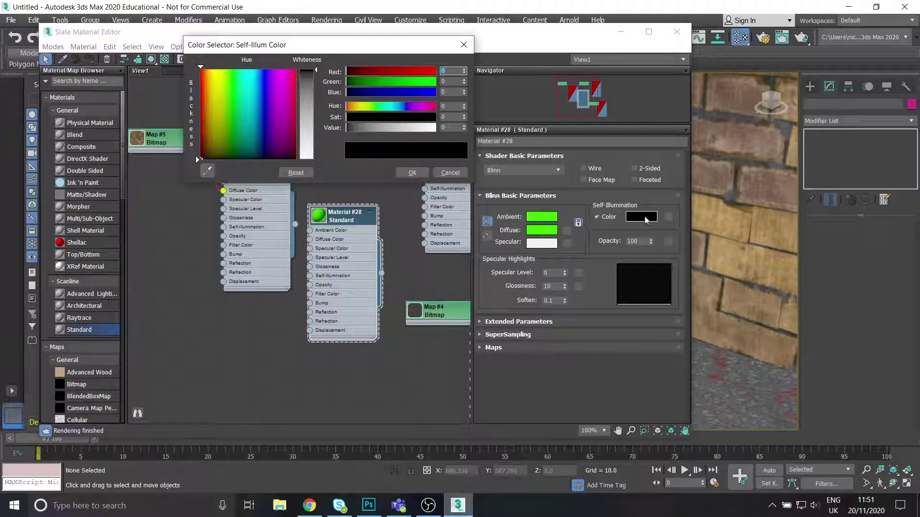
{"action": "left_click_drag", "start_coordinate": [247, 107], "coordinate": [227, 71]}
{"action": "left_click", "coordinate": [412, 173]}
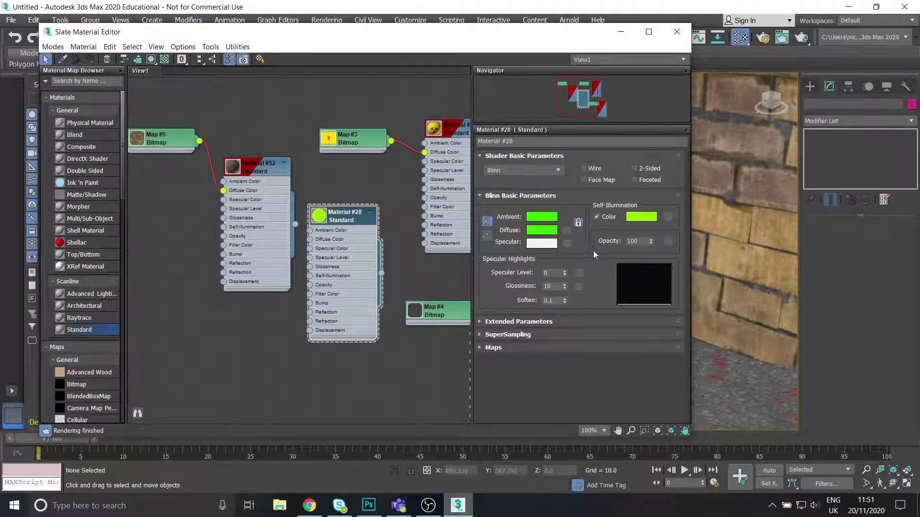
Set the green material's Specular Level to 70 and Glossiness to 30, then close the material editor
{"action": "mouse_move", "coordinate": [565, 265]}
{"action": "left_mouse_down"}
{"action": "mouse_move", "coordinate": [566, 243]}
{"action": "mouse_move", "coordinate": [564, 276]}
{"action": "left_mouse_up"}
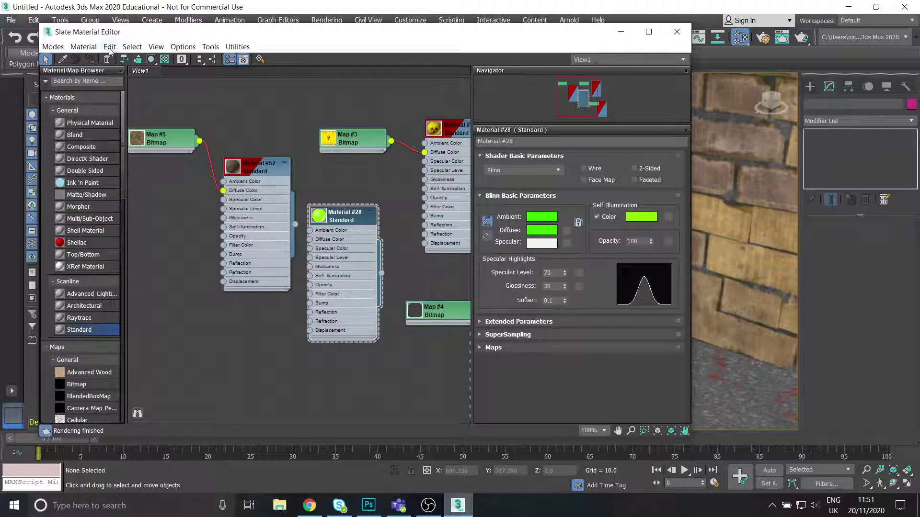
{"action": "left_click", "coordinate": [676, 32]}
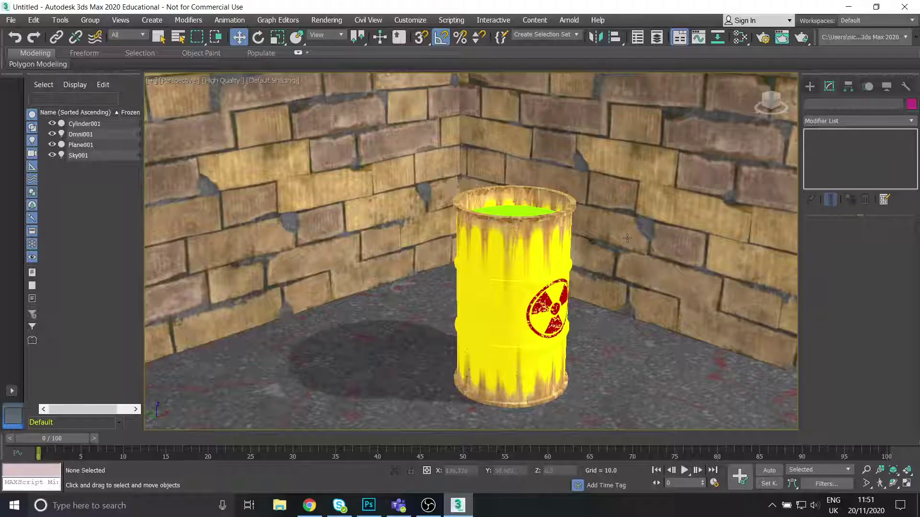
{"action": "middle_click_drag", "start_coordinate": [627, 238], "coordinate": [625, 237]}
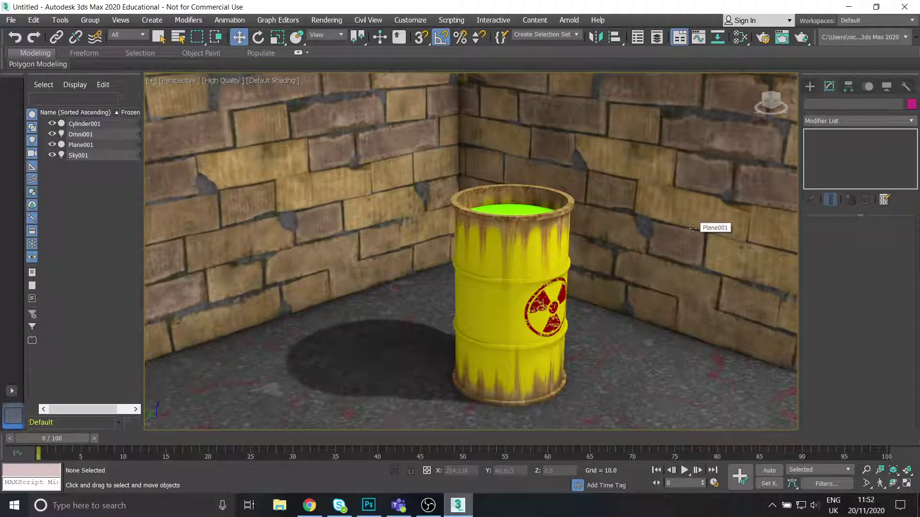
Clone the barrel and place the copy beside it along the left brick wall
{"action": "left_click", "coordinate": [537, 312]}
{"action": "scroll", "coordinate": [545, 327], "scroll_direction": "down", "scroll_amount": 5}
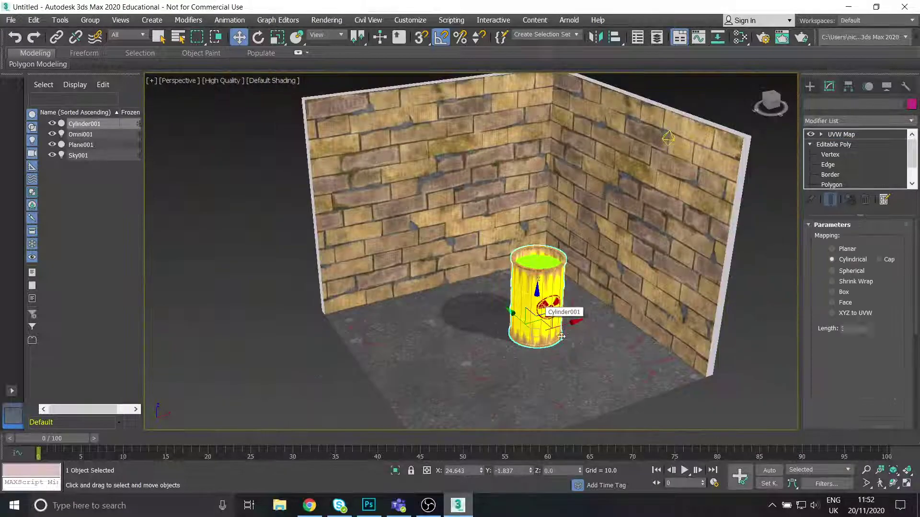
{"action": "mouse_move", "coordinate": [513, 335]}
{"action": "left_mouse_down", "text": "shift"}
{"action": "mouse_move", "coordinate": [448, 344]}
{"action": "mouse_move", "coordinate": [435, 314]}
{"action": "left_mouse_up", "text": "shift"}
{"action": "left_click", "coordinate": [461, 312]}
{"action": "left_click", "coordinate": [524, 319]}
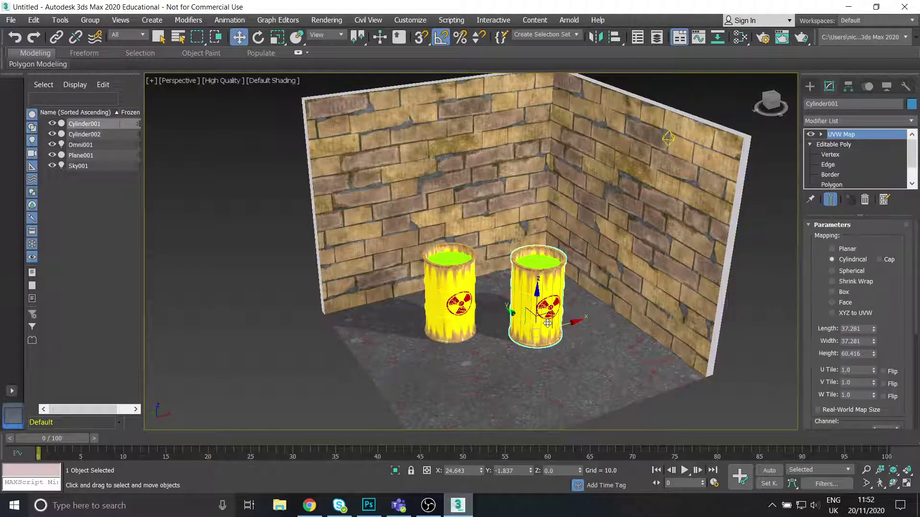
Clone the original barrel a second time and arrange the three barrels as a group in the room corner
{"action": "mouse_move", "coordinate": [546, 319]}
{"action": "left_mouse_down"}
{"action": "mouse_move", "coordinate": [541, 288]}
{"action": "mouse_move", "coordinate": [517, 291]}
{"action": "mouse_move", "coordinate": [538, 322]}
{"action": "mouse_move", "coordinate": [528, 318]}
{"action": "left_mouse_up"}
{"action": "left_click", "coordinate": [463, 303]}
{"action": "left_click_drag", "start_coordinate": [599, 321], "coordinate": [585, 322]}
{"action": "scroll", "coordinate": [560, 316], "scroll_direction": "up", "scroll_amount": 4}
{"action": "middle_click_drag", "start_coordinate": [561, 316], "coordinate": [509, 339], "text": "alt"}
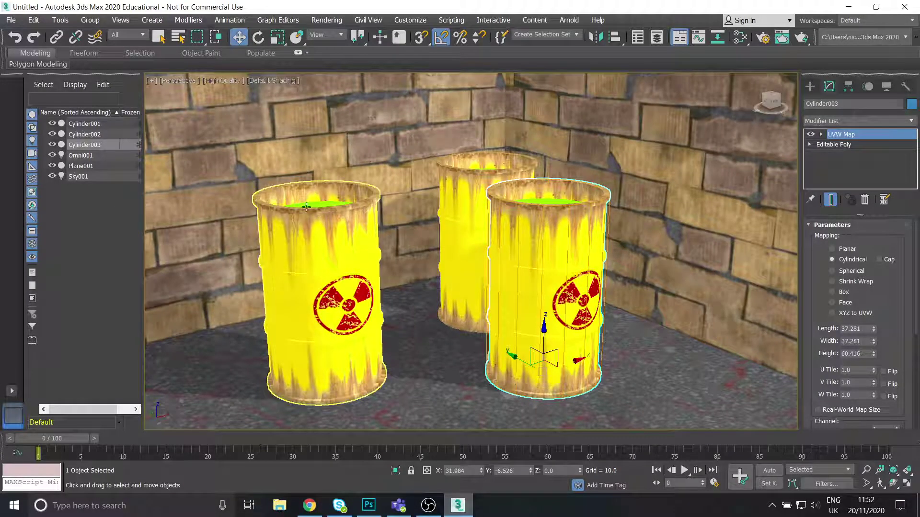
{"action": "middle_click_drag", "start_coordinate": [497, 294], "coordinate": [540, 294]}
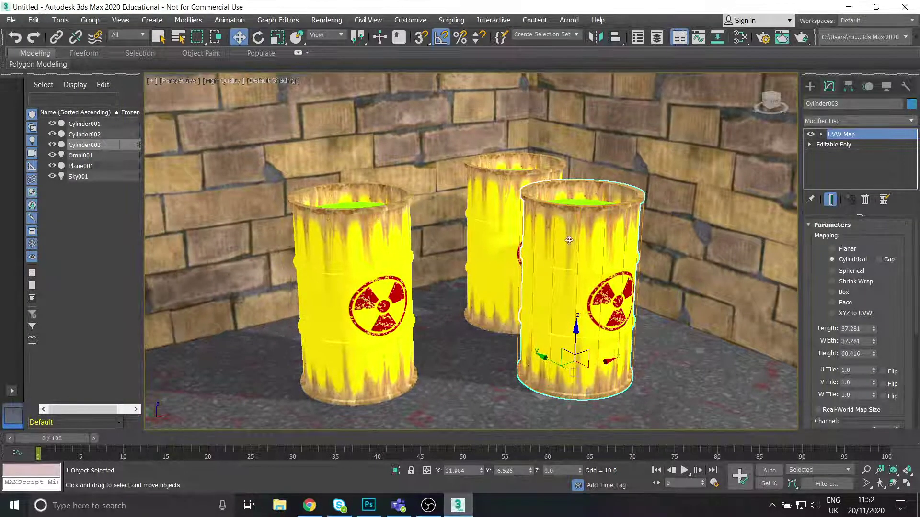
Load the Bricks041_2K_Roughness image as a Bitmap map into the brick material's Bump slot and tidy the nodes
{"action": "left_click", "coordinate": [740, 37]}
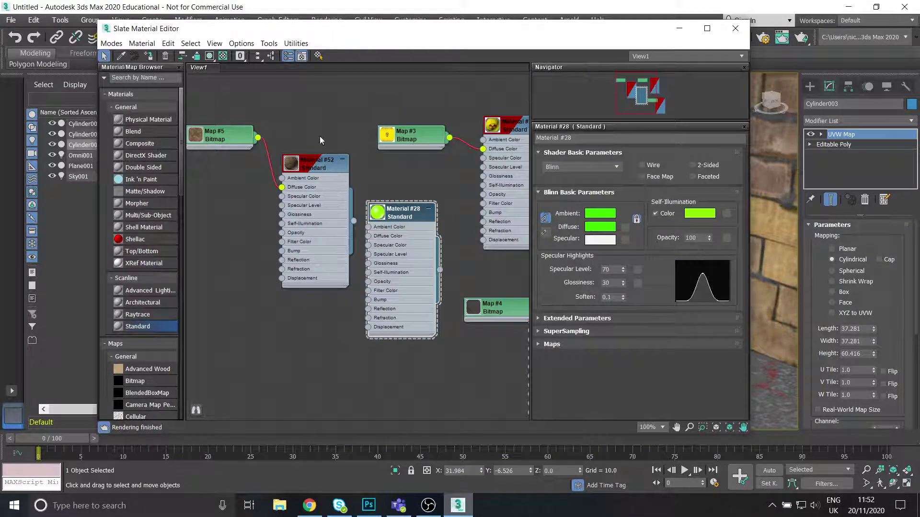
{"action": "left_click_drag", "start_coordinate": [314, 163], "coordinate": [323, 123]}
{"action": "middle_click_drag", "start_coordinate": [261, 187], "coordinate": [300, 211]}
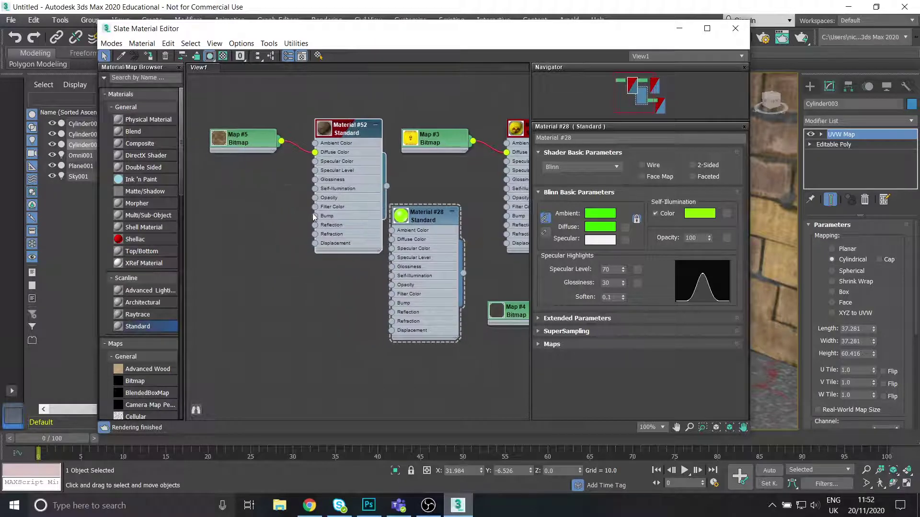
{"action": "left_click_drag", "start_coordinate": [314, 217], "coordinate": [280, 208]}
{"action": "mouse_move", "coordinate": [290, 207]}
{"action": "left_click", "coordinate": [389, 34]}
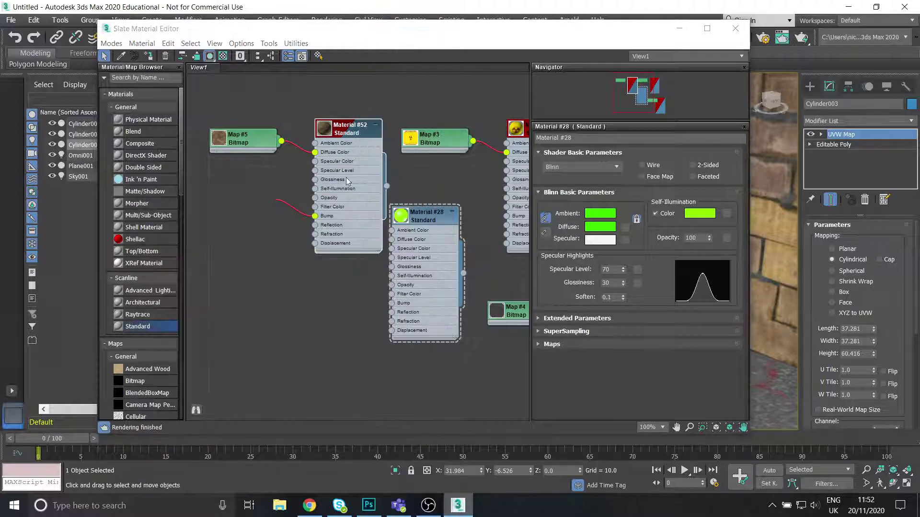
{"action": "scroll", "coordinate": [325, 173], "scroll_direction": "down", "scroll_amount": 5}
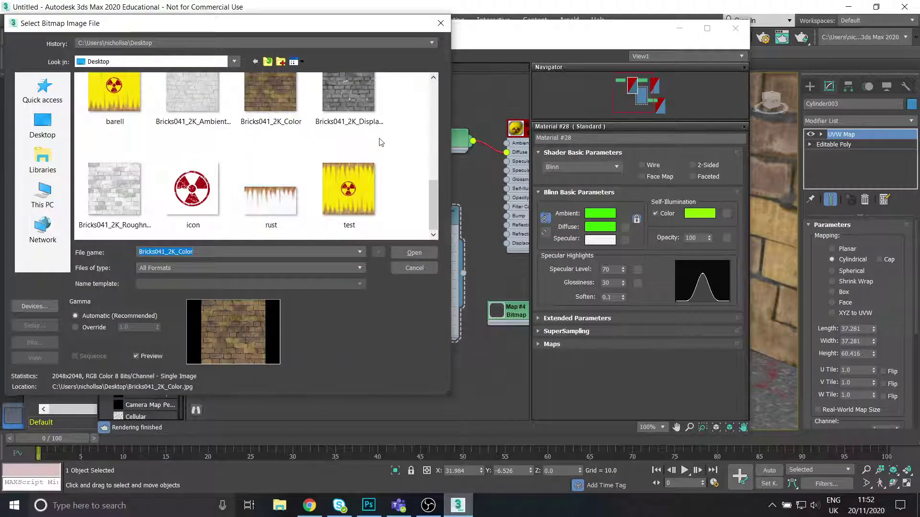
{"action": "double_click", "coordinate": [116, 195]}
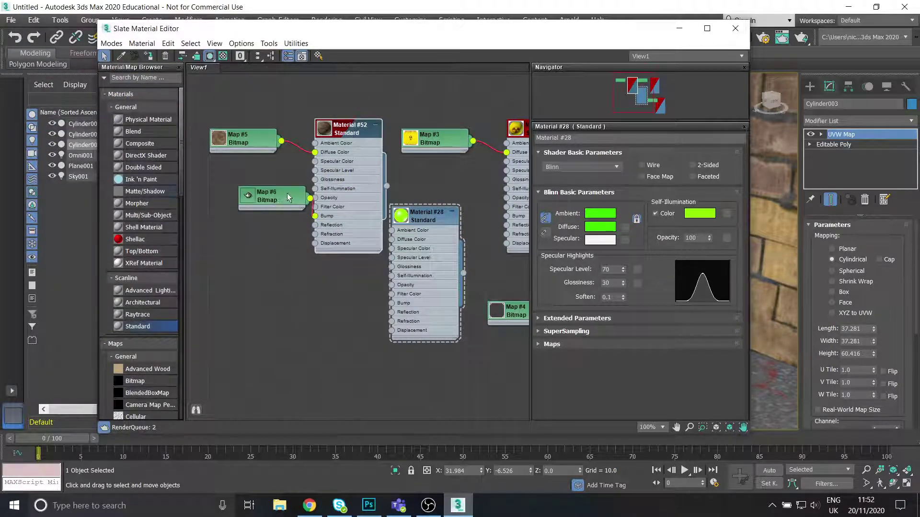
{"action": "left_click_drag", "start_coordinate": [287, 197], "coordinate": [249, 197]}
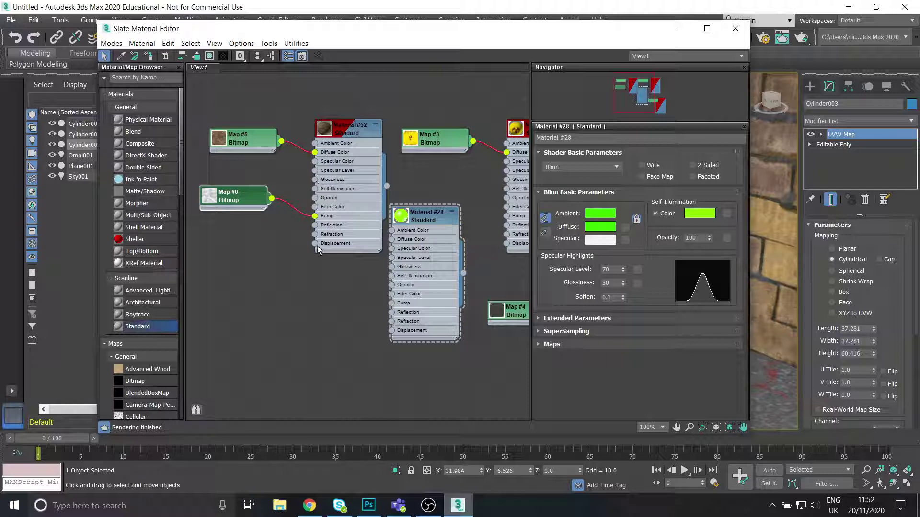
Load the Bricks041_2K_Displacement image as a Bitmap map into the brick material's Displacement slot
{"action": "left_click_drag", "start_coordinate": [315, 243], "coordinate": [268, 266]}
{"action": "mouse_move", "coordinate": [275, 270]}
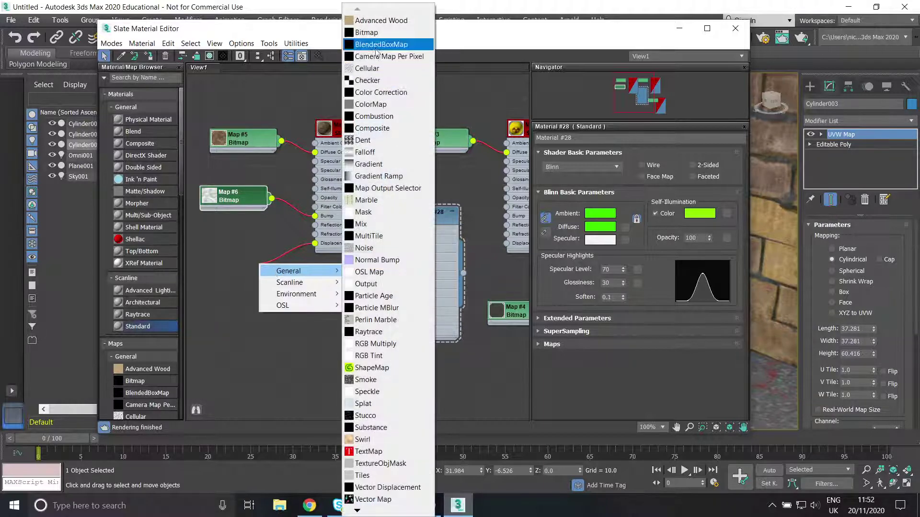
{"action": "left_click", "coordinate": [372, 33]}
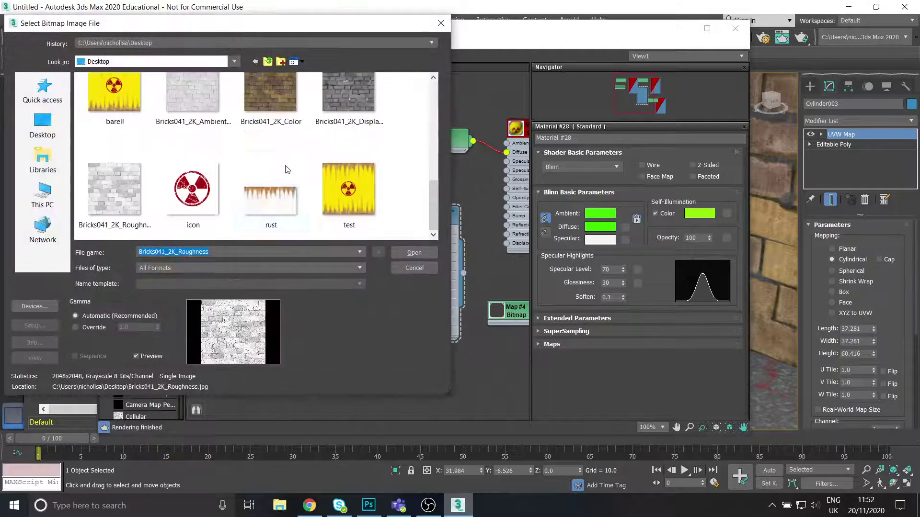
{"action": "double_click", "coordinate": [340, 107]}
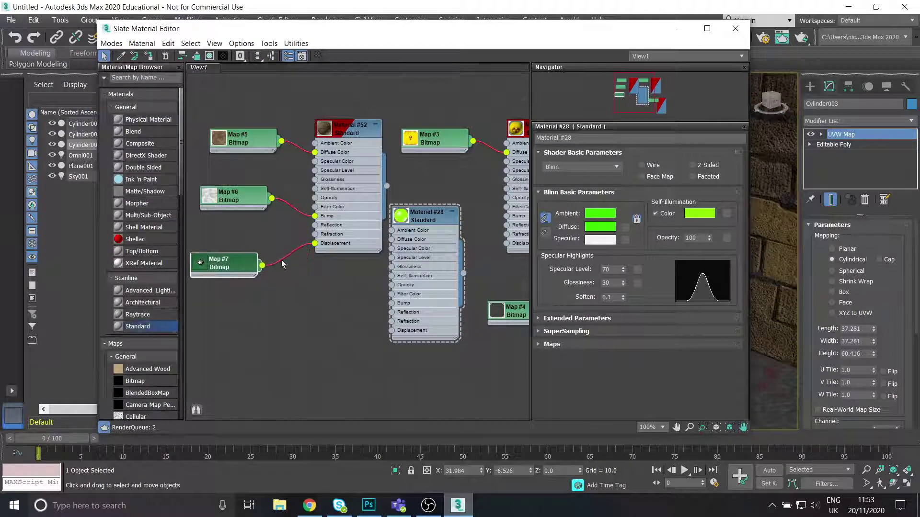
Load an asphalt texture image as a Bitmap map into the floor material's Bump slot and place the node beside it
{"action": "middle_click_drag", "start_coordinate": [450, 166], "coordinate": [277, 187]}
{"action": "middle_click_drag", "start_coordinate": [432, 267], "coordinate": [397, 139]}
{"action": "left_click_drag", "start_coordinate": [392, 208], "coordinate": [448, 216]}
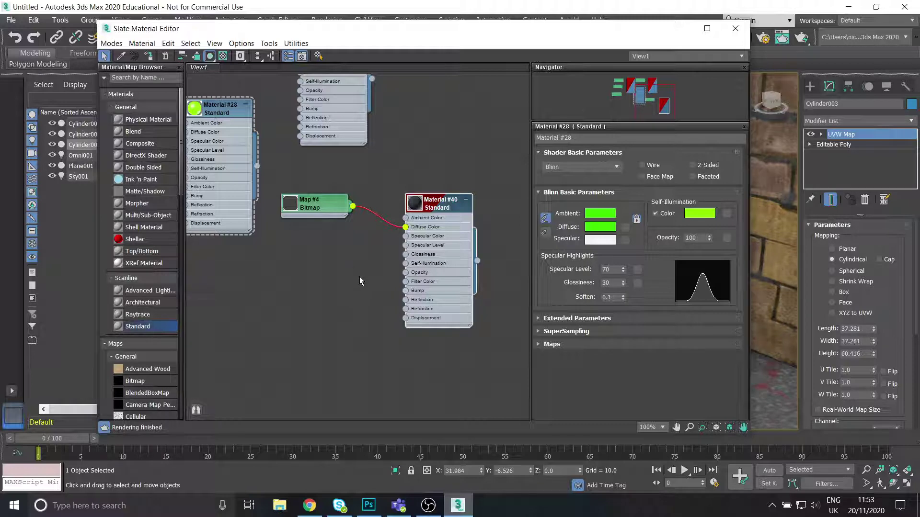
{"action": "left_click_drag", "start_coordinate": [406, 292], "coordinate": [344, 264]}
{"action": "mouse_move", "coordinate": [366, 265]}
{"action": "left_click", "coordinate": [472, 32]}
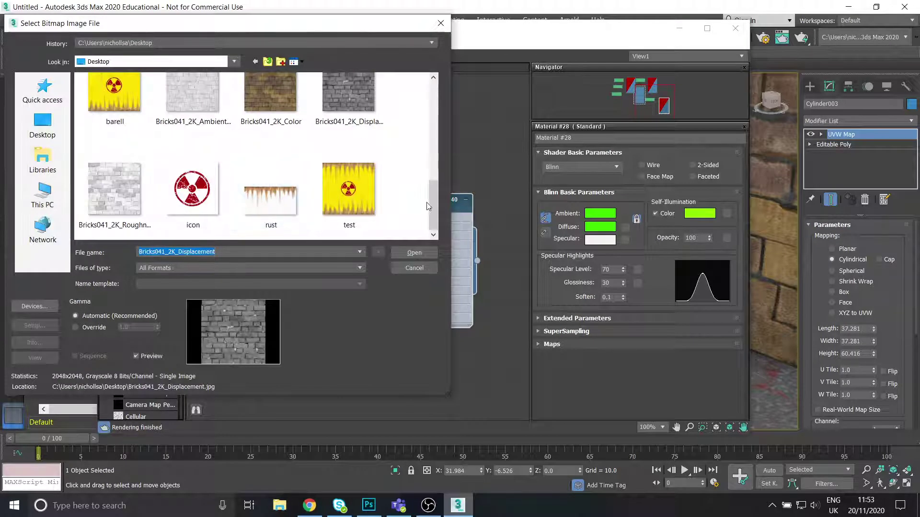
{"action": "left_click_drag", "start_coordinate": [430, 203], "coordinate": [429, 153]}
{"action": "double_click", "coordinate": [344, 166]}
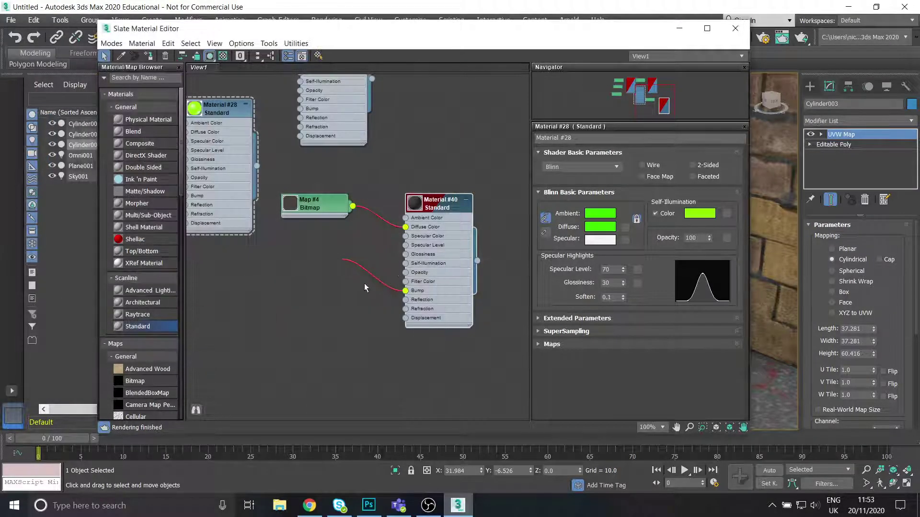
{"action": "left_click_drag", "start_coordinate": [352, 263], "coordinate": [333, 252]}
Load a second asphalt texture image as a Bitmap map into the floor material's Displacement slot and close the material editor
{"action": "left_click_drag", "start_coordinate": [405, 318], "coordinate": [340, 319]}
{"action": "mouse_move", "coordinate": [341, 318]}
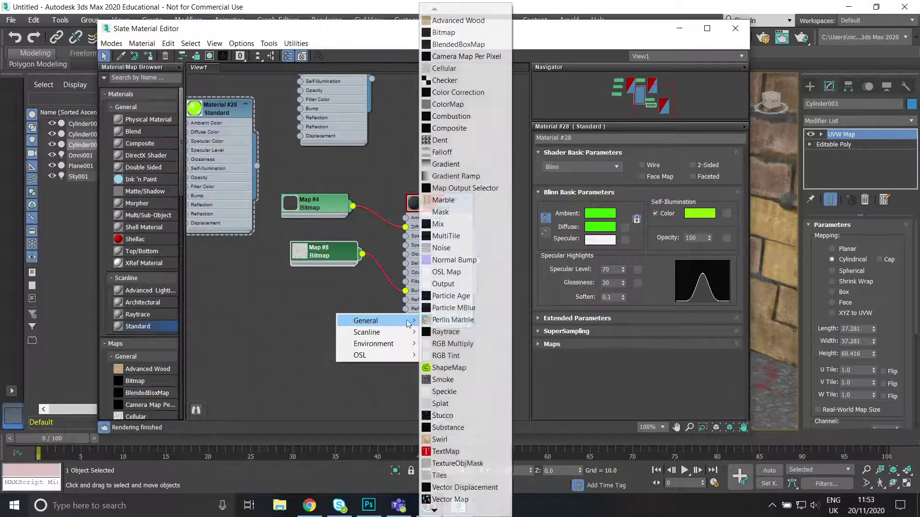
{"action": "left_click", "coordinate": [445, 31]}
{"action": "scroll", "coordinate": [307, 164], "scroll_direction": "down", "scroll_amount": 5}
{"action": "left_click_drag", "start_coordinate": [432, 207], "coordinate": [429, 162]}
{"action": "double_click", "coordinate": [200, 128]}
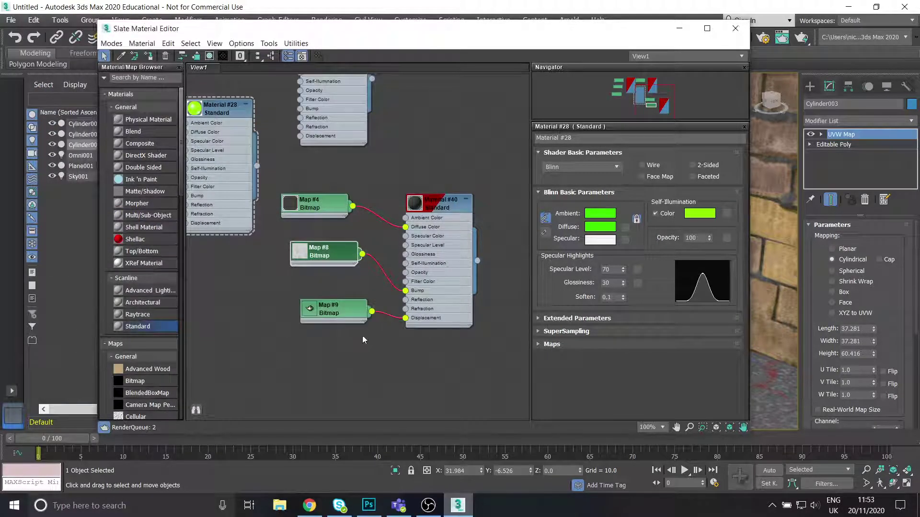
{"action": "left_click", "coordinate": [735, 27]}
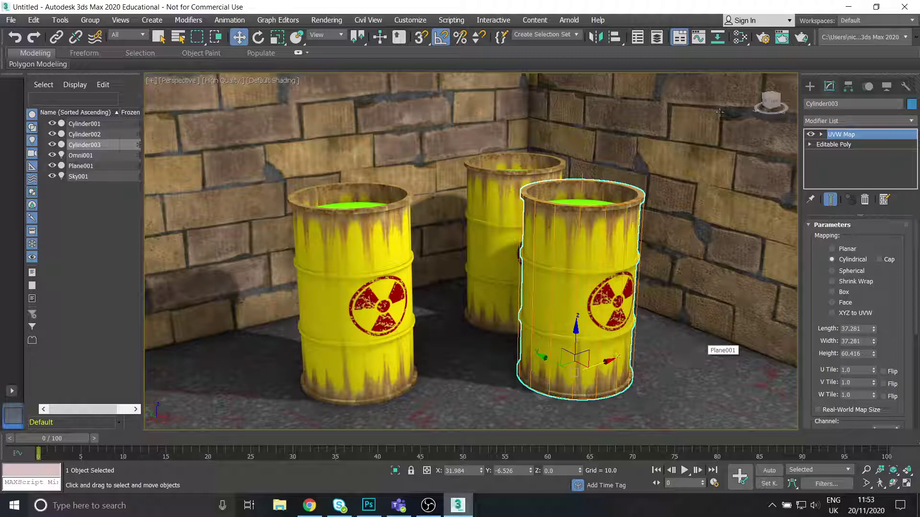
Set the brick material's Bump map amount to 100 in the Slate Material Editor
{"action": "left_click", "coordinate": [740, 36]}
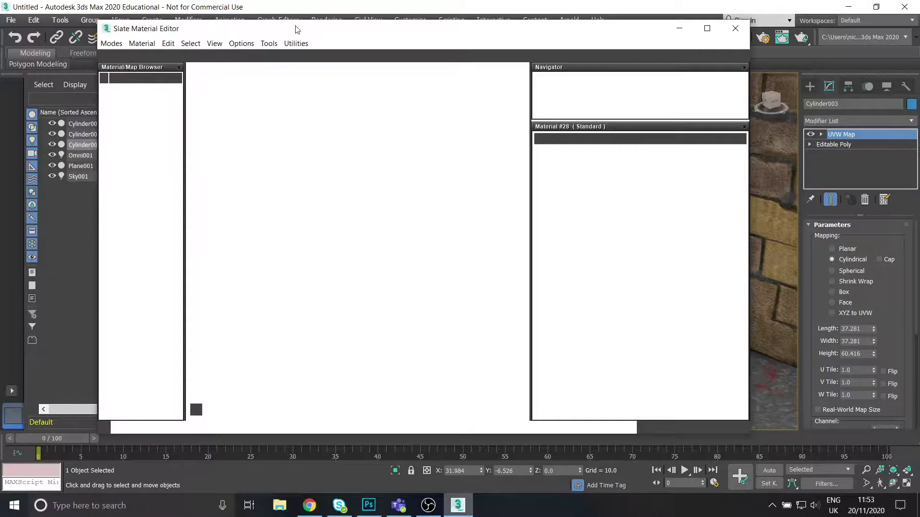
{"action": "left_click_drag", "start_coordinate": [308, 34], "coordinate": [291, 26]}
{"action": "middle_click_drag", "start_coordinate": [308, 156], "coordinate": [497, 193]}
{"action": "middle_click_drag", "start_coordinate": [287, 254], "coordinate": [299, 353]}
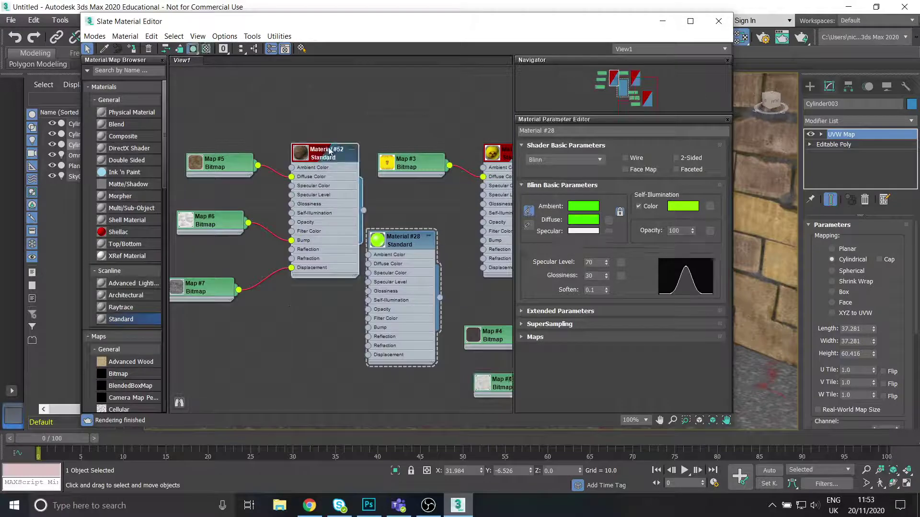
{"action": "middle_click_drag", "start_coordinate": [314, 318], "coordinate": [343, 288]}
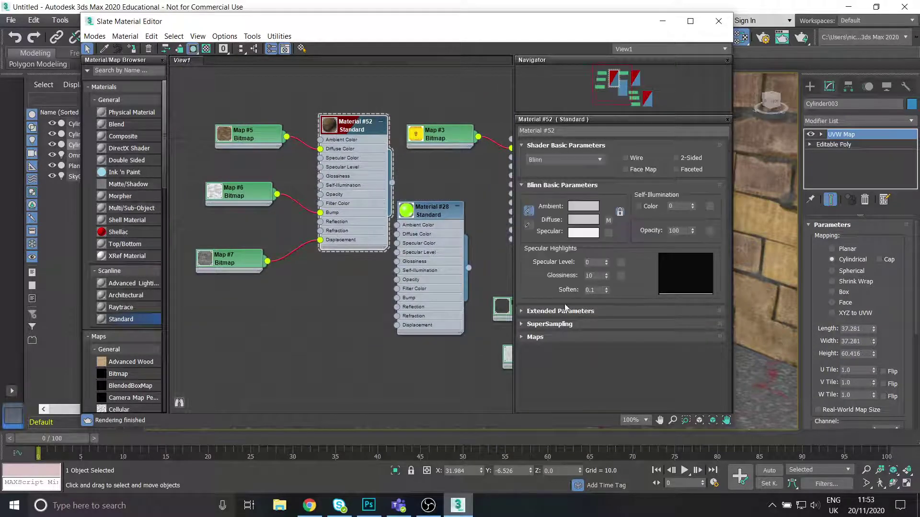
{"action": "left_click", "coordinate": [536, 337]}
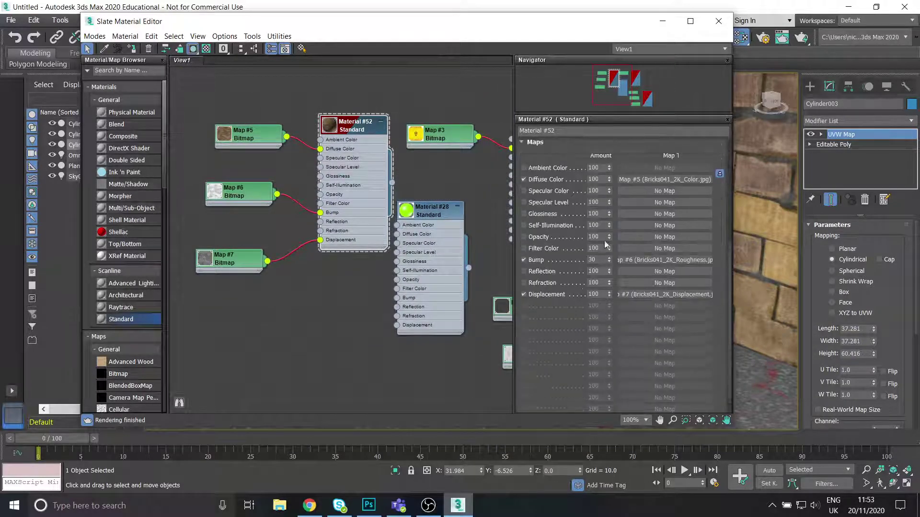
{"action": "scroll", "coordinate": [597, 208], "scroll_direction": "up", "scroll_amount": 1}
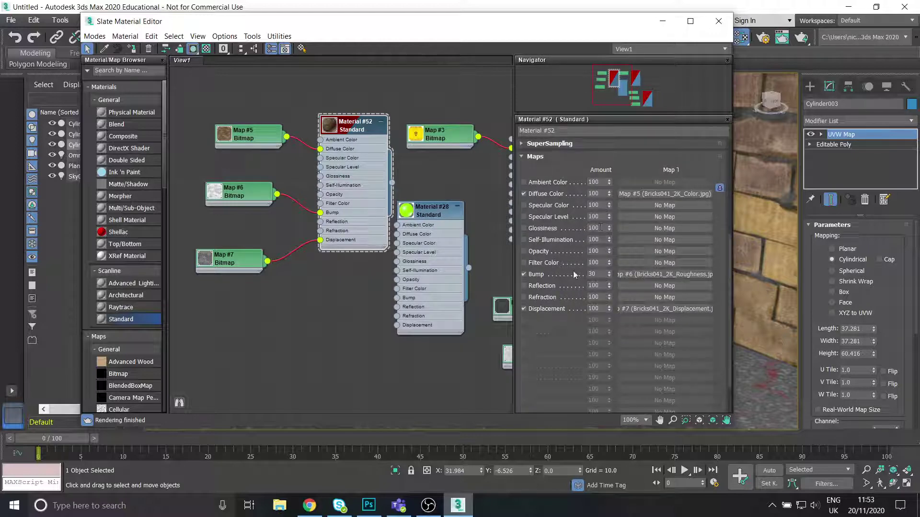
{"action": "left_click", "coordinate": [599, 274]}
{"action": "type", "text": "100"}
{"action": "left_click", "coordinate": [718, 22]}
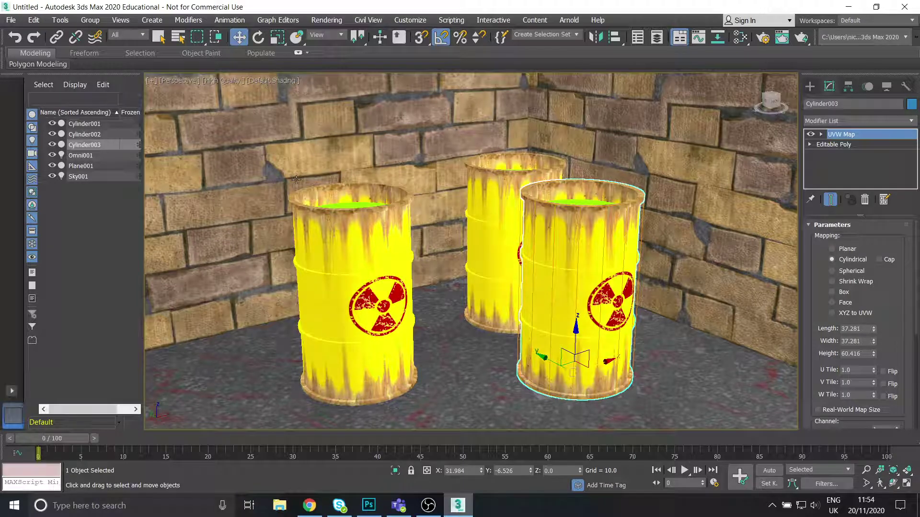
Set the intensity multiplier of the Omni001 light to 2
{"action": "scroll", "coordinate": [297, 177], "scroll_direction": "down", "scroll_amount": 10}
{"action": "left_click", "coordinate": [552, 308]}
{"action": "scroll", "coordinate": [318, 165], "scroll_direction": "up", "scroll_amount": 8}
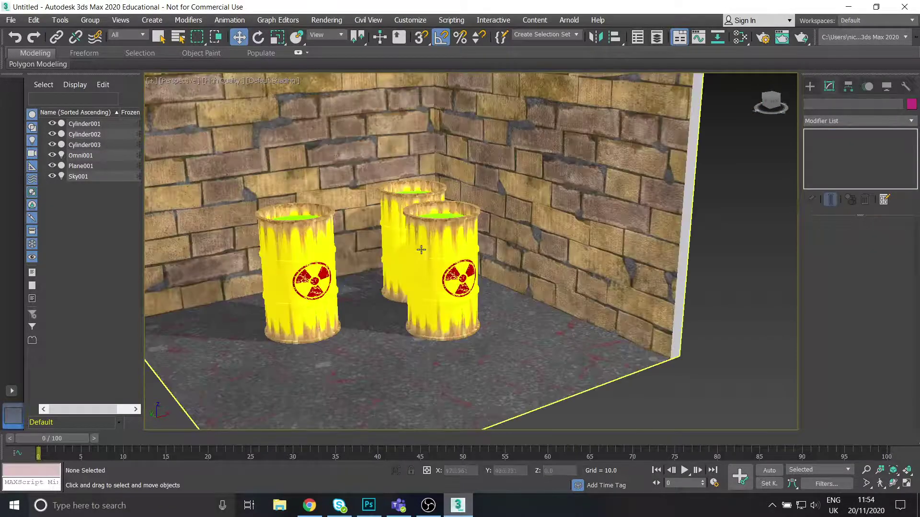
{"action": "scroll", "coordinate": [483, 247], "scroll_direction": "up", "scroll_amount": 4}
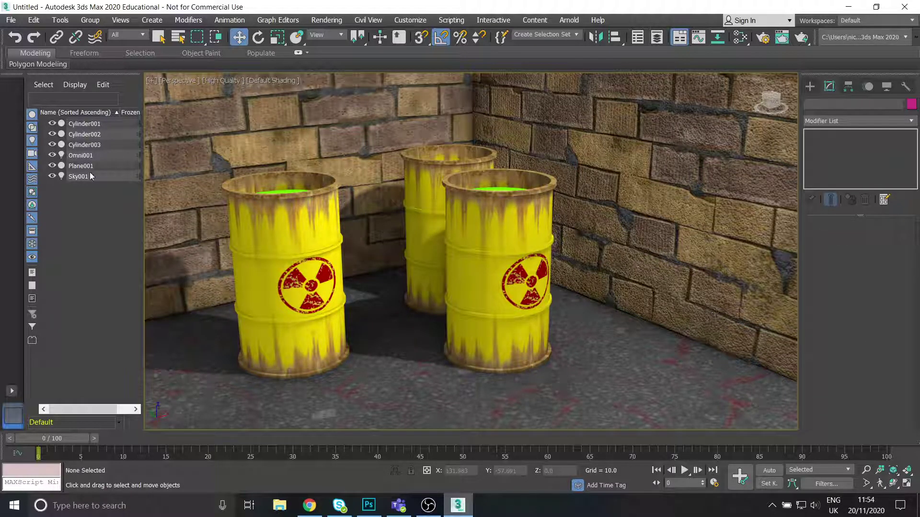
{"action": "left_click", "coordinate": [82, 155]}
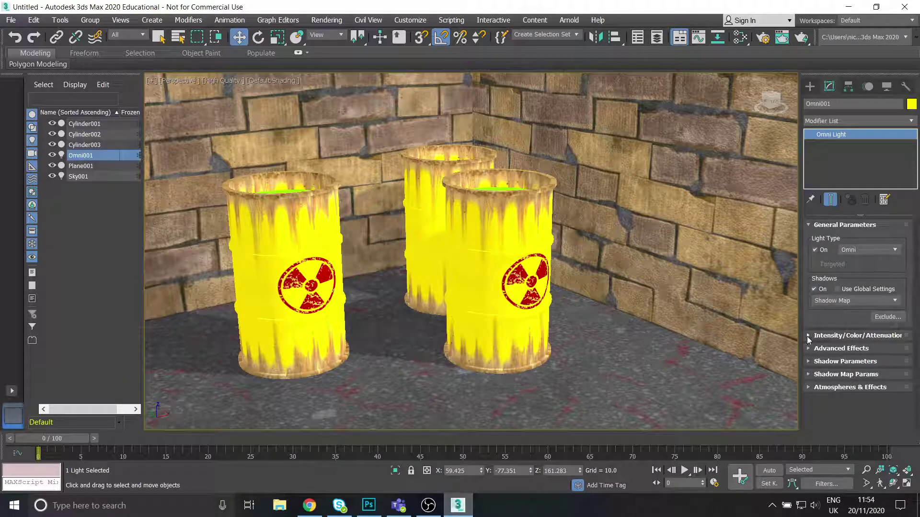
{"action": "left_click", "coordinate": [807, 337]}
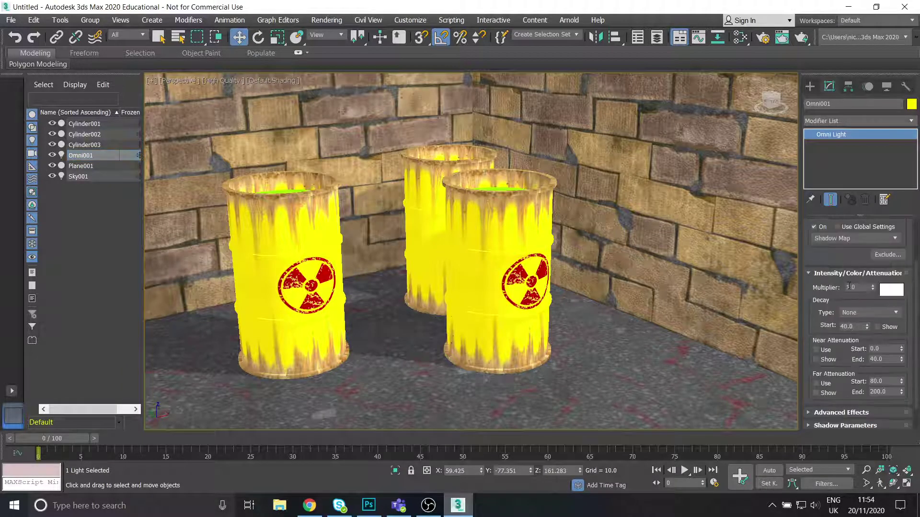
{"action": "left_click_drag", "start_coordinate": [861, 286], "coordinate": [844, 288]}
{"action": "type", "text": "2"}
{"action": "key", "text": "Return"}
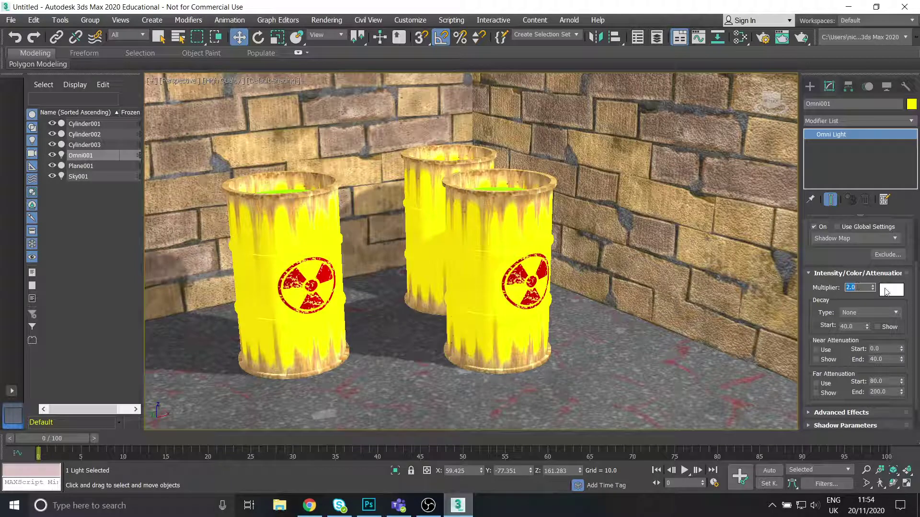
Change the omni light's color to a light green
{"action": "left_click", "coordinate": [890, 290]}
{"action": "left_click_drag", "start_coordinate": [269, 97], "coordinate": [228, 90]}
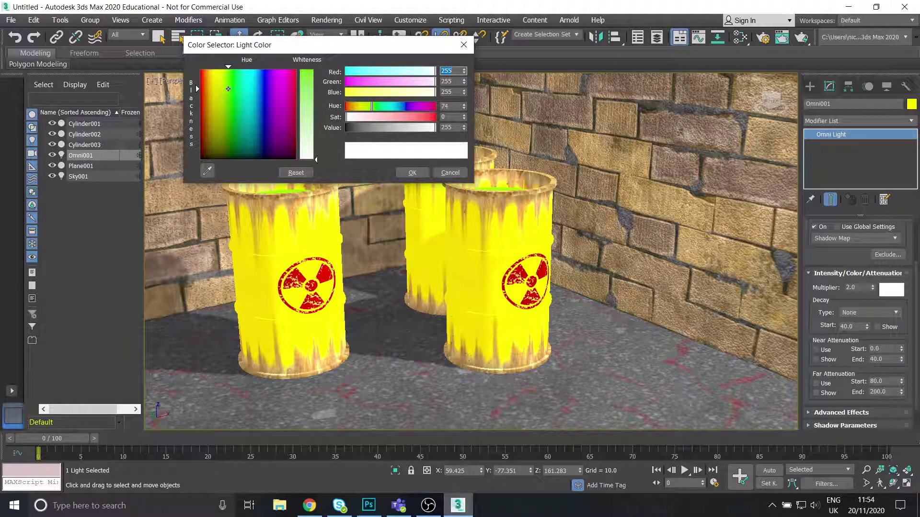
{"action": "left_click_drag", "start_coordinate": [307, 98], "coordinate": [312, 83]}
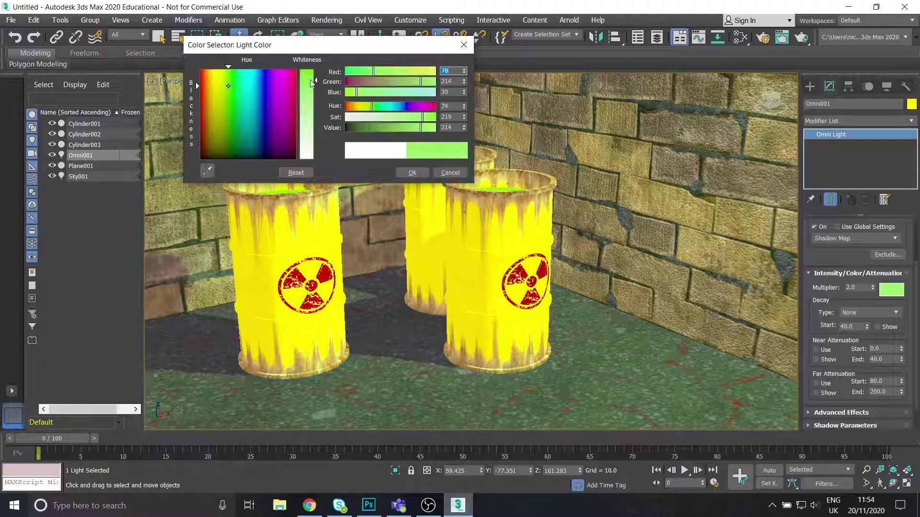
{"action": "left_click", "coordinate": [422, 173]}
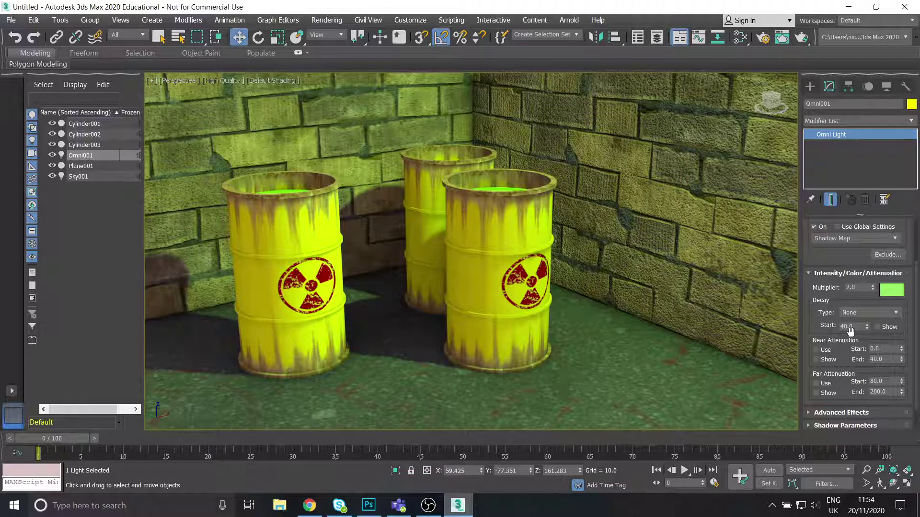
{"action": "left_click", "coordinate": [368, 506]}
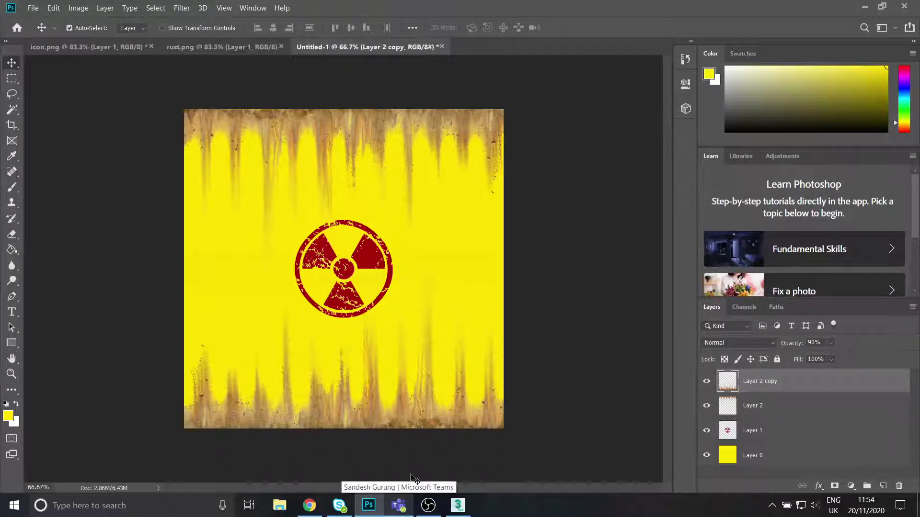
{"action": "left_click", "coordinate": [457, 505]}
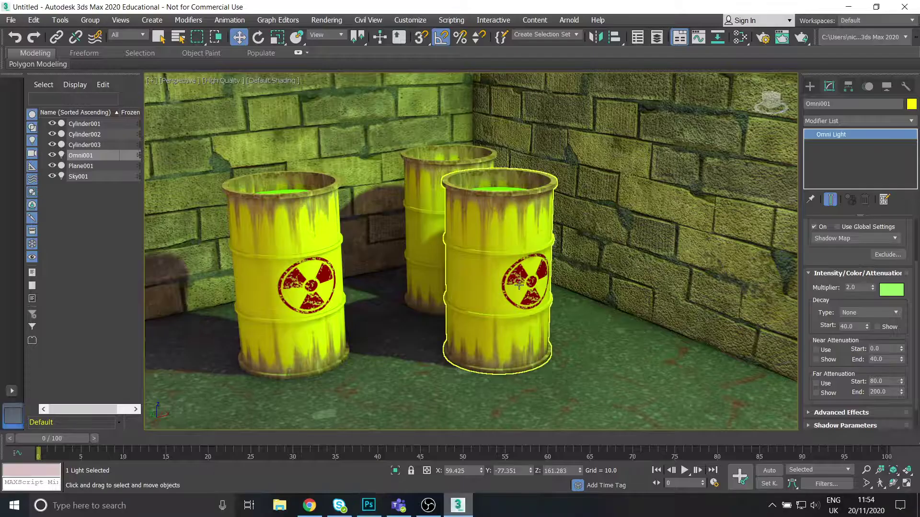